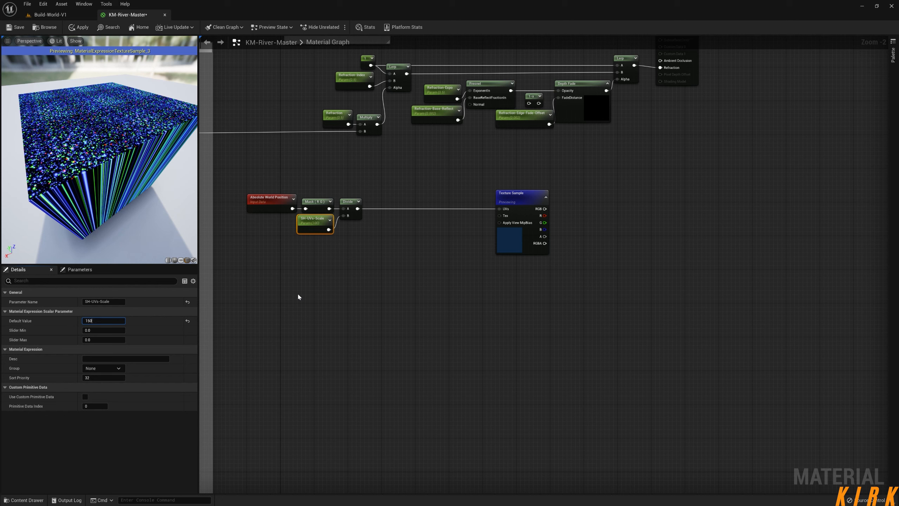
Set the SH-UVs-Scale parameter's default value to 200 and inspect the texture scale on the preview cube.
type("200")
key("Return")
left_click_drag(180, 177, 140, 232)
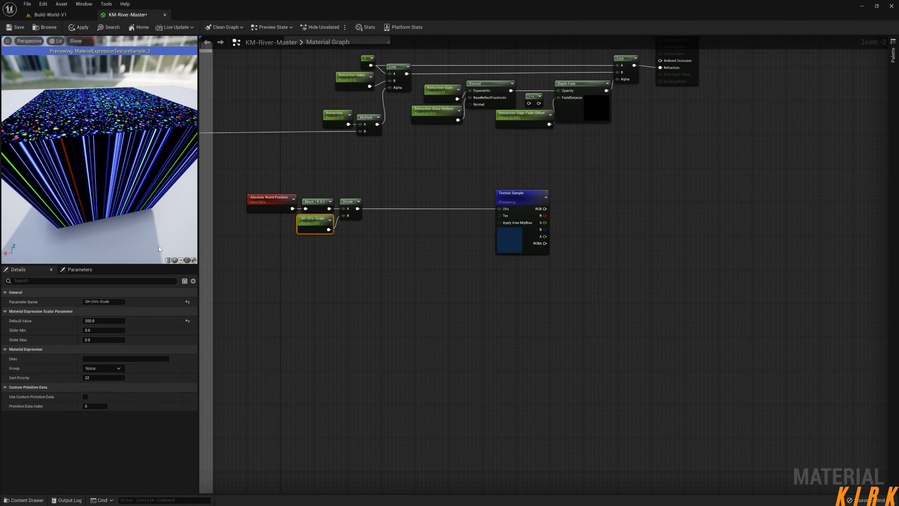
left_click_drag(134, 133, 98, 152)
mouse_move(97, 153)
right_mouse_down()
mouse_move(102, 114)
mouse_move(99, 156)
right_mouse_up()
left_click_drag(99, 156, 134, 132)
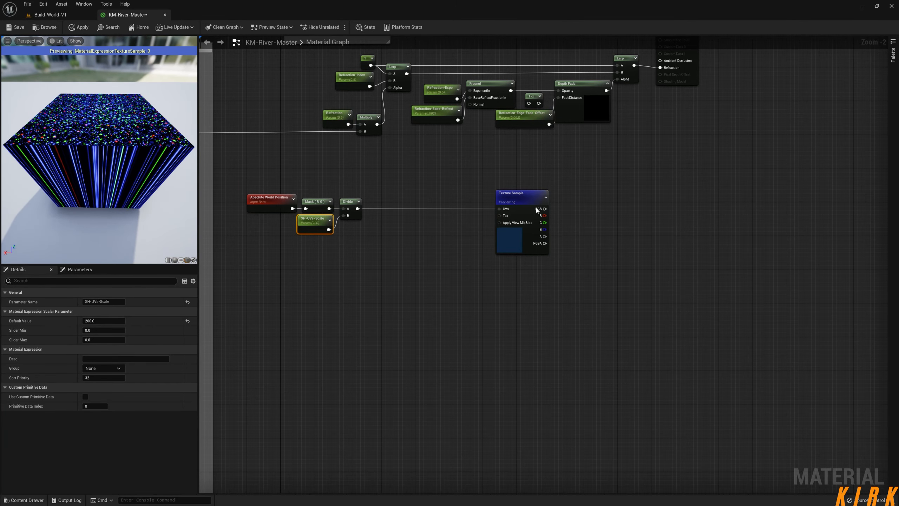
Insert a Panner node between the Divide node and the Texture Sample, feeding the Divide result into its Coordinate input.
left_click_drag(537, 209, 595, 209)
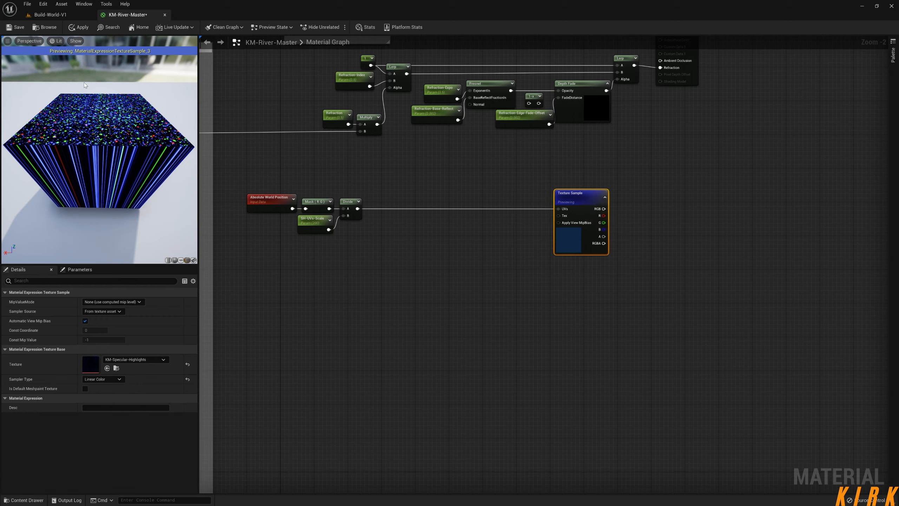
left_click(49, 15)
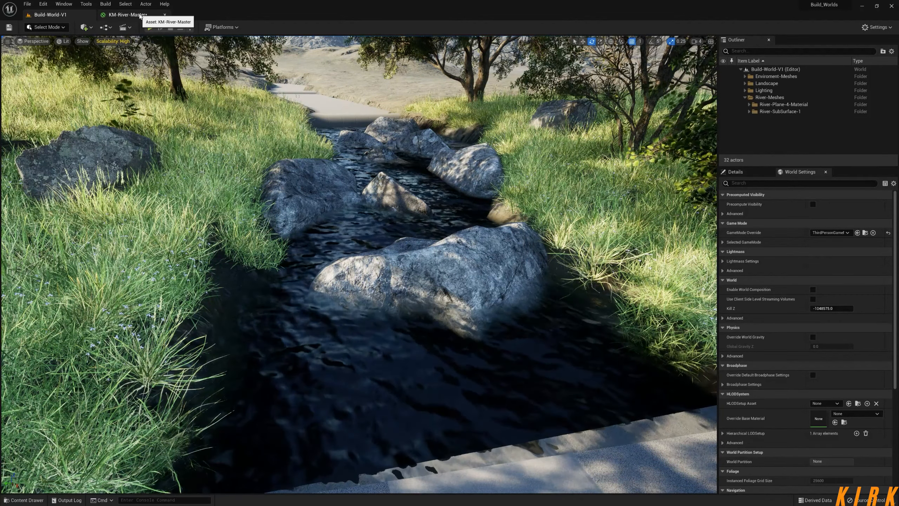
left_click(126, 15)
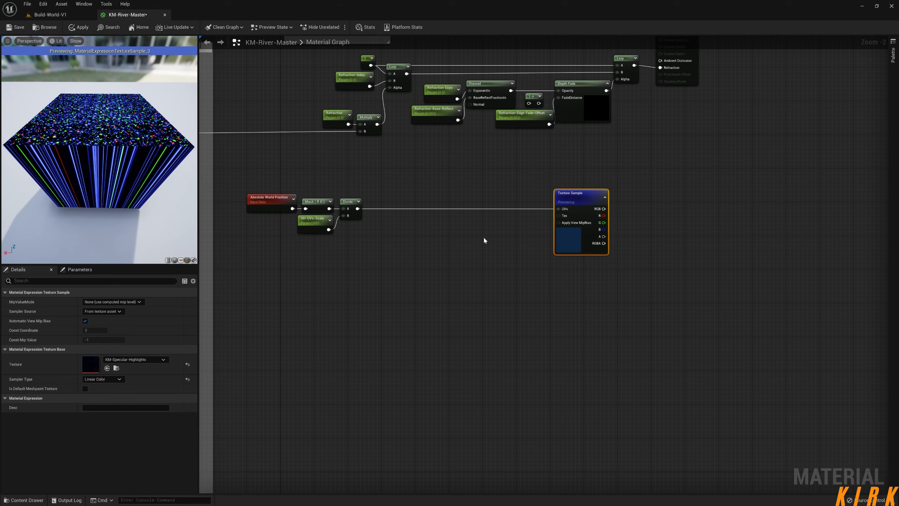
right_click(459, 228)
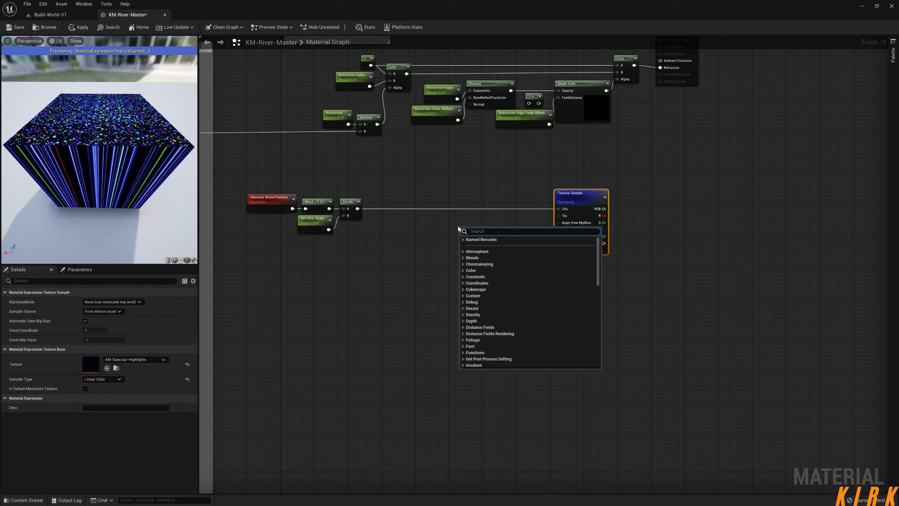
type("panner")
key("Return")
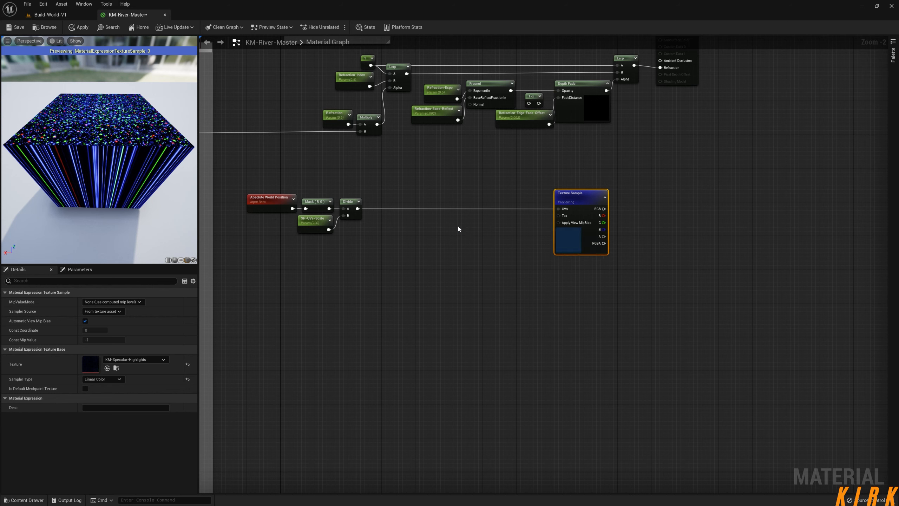
left_click_drag(459, 227, 424, 199)
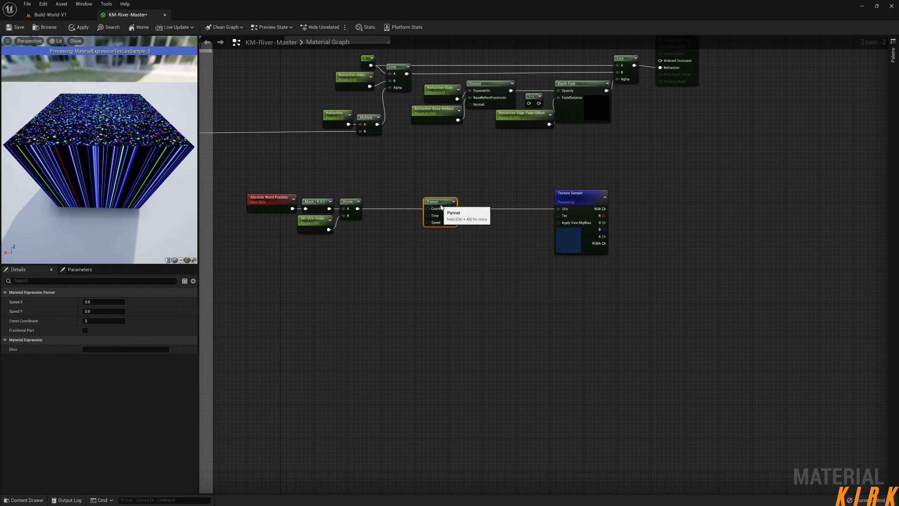
left_click_drag(358, 209, 413, 204)
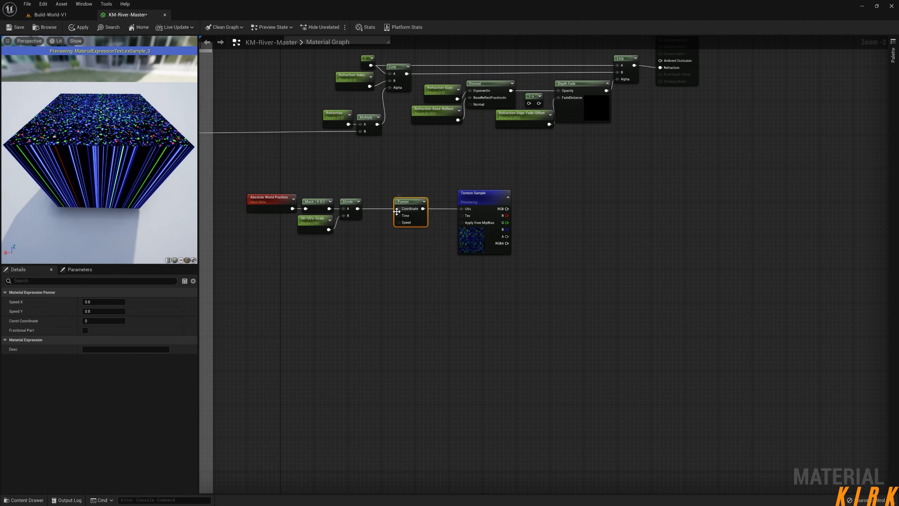
Set the Panner's Speed X to 1 and check the motion on the preview cube.
left_click(106, 301)
type("1")
key("Return")
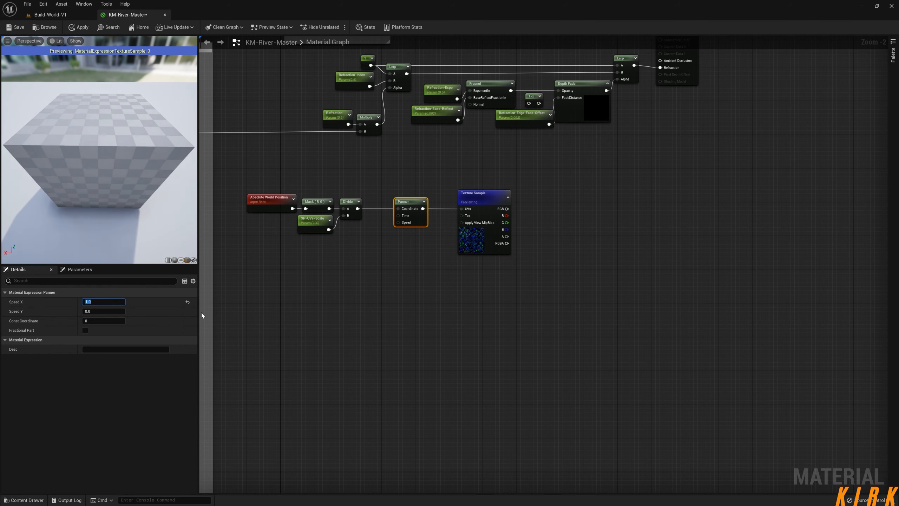
left_click_drag(131, 164, 92, 177)
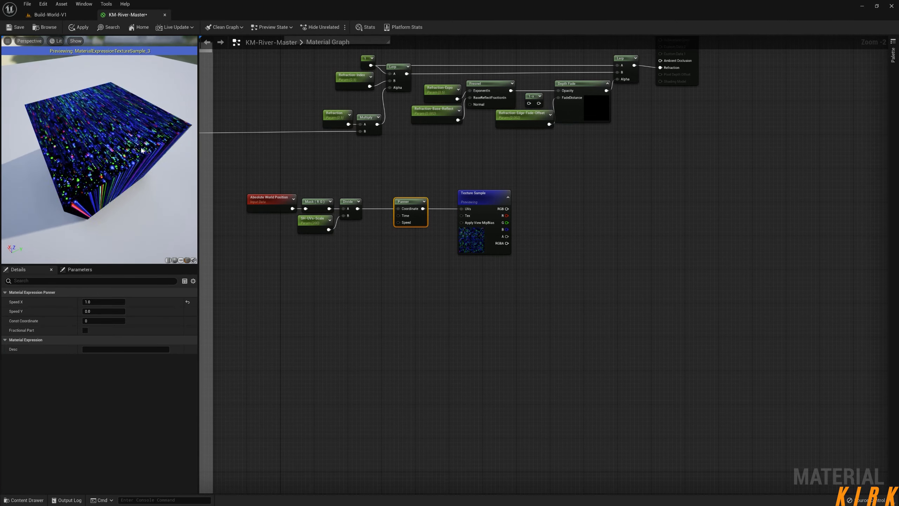
Reduce the Panner's Speed X to 0.1 and inspect the moving highlights on the preview cube.
left_click(115, 302)
type("0.1")
key("Return")
left_click_drag(144, 174, 114, 157)
scroll(106, 156, "up", 5)
scroll(110, 156, "down", 5)
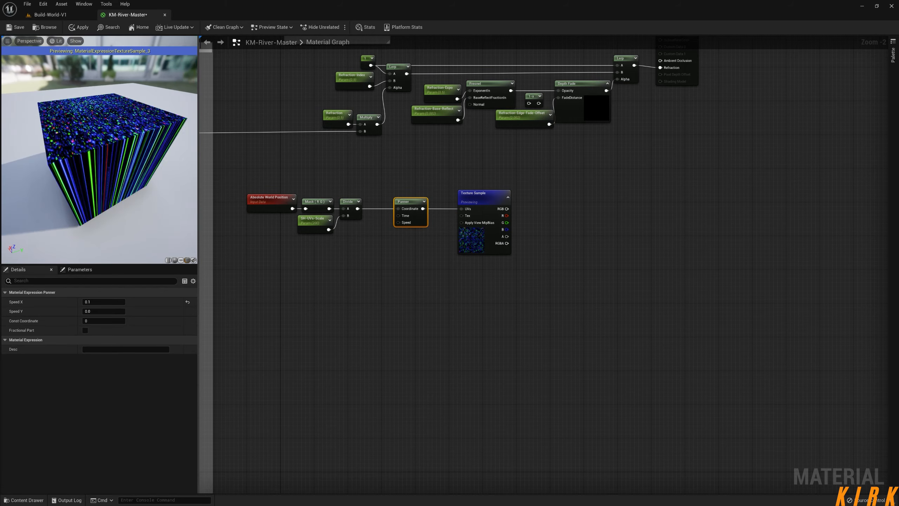
left_click_drag(124, 152, 125, 181)
mouse_move(125, 180)
right_mouse_down()
mouse_move(125, 152)
mouse_move(125, 181)
right_mouse_up()
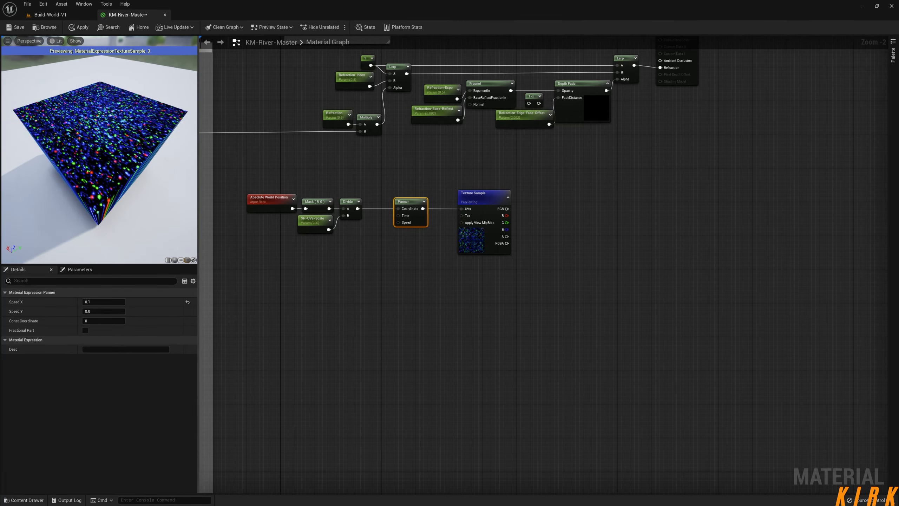
Move the Texture Sample and the Panner farther away from the Divide node to make room in the graph.
right_click_drag(485, 285, 450, 259)
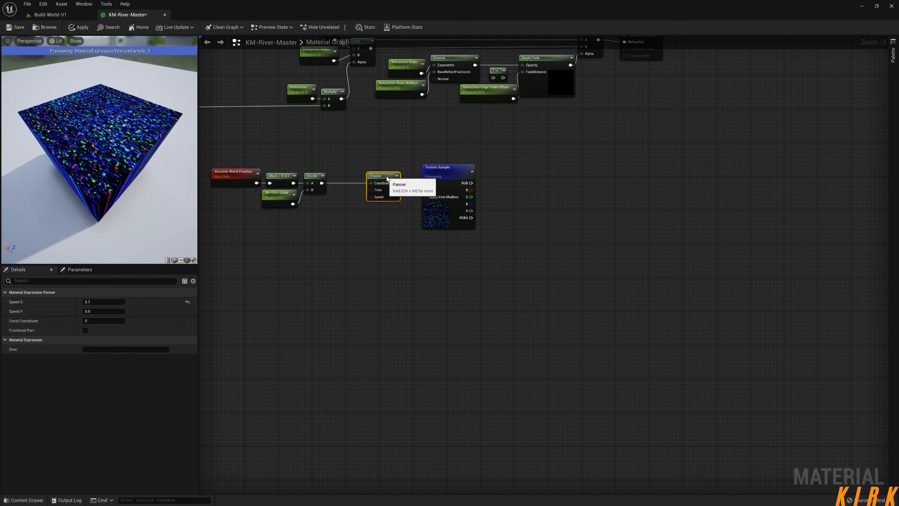
right_click_drag(298, 279, 403, 262)
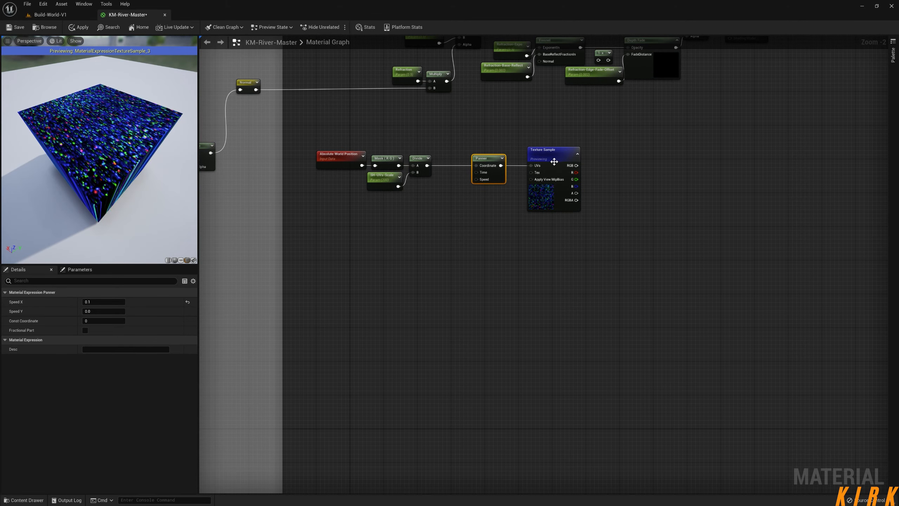
left_click_drag(554, 161, 621, 161)
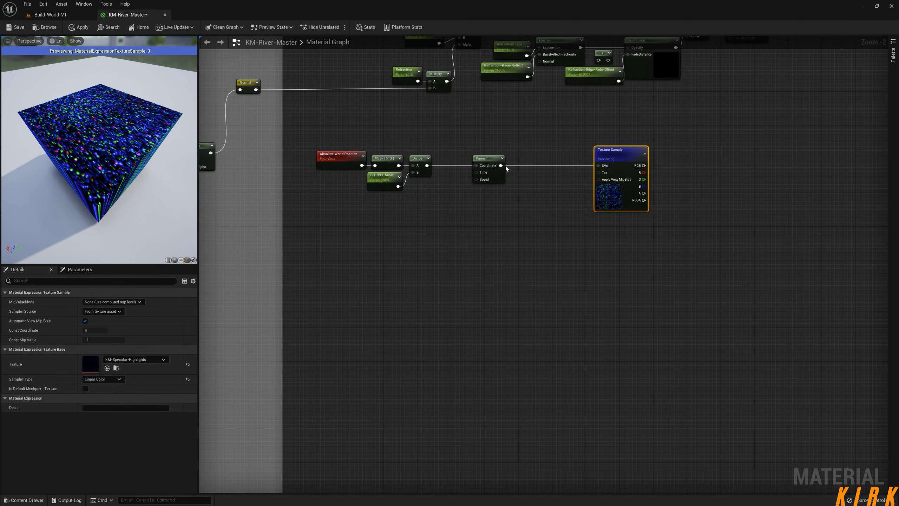
left_click_drag(486, 158, 536, 159)
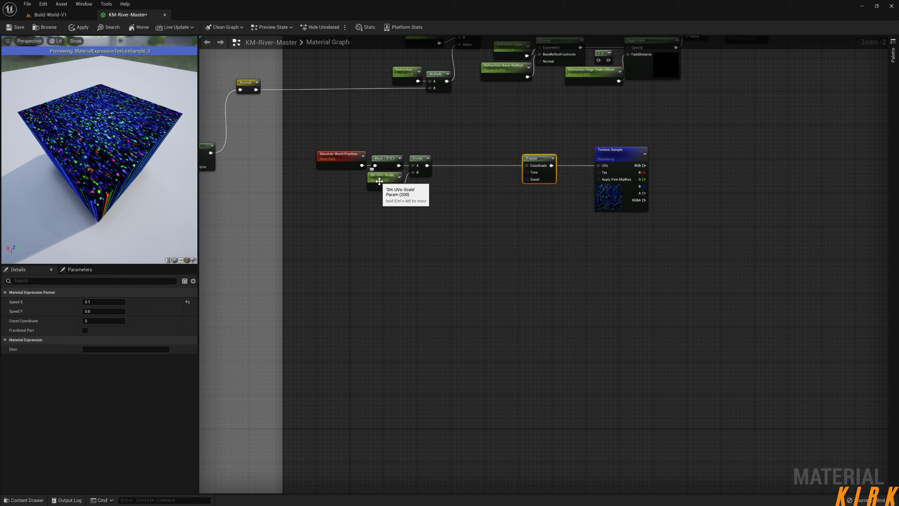
Add a scalar parameter named SH-Panner-Speed and place it below the UV scale nodes.
right_click(380, 227)
type("sca")
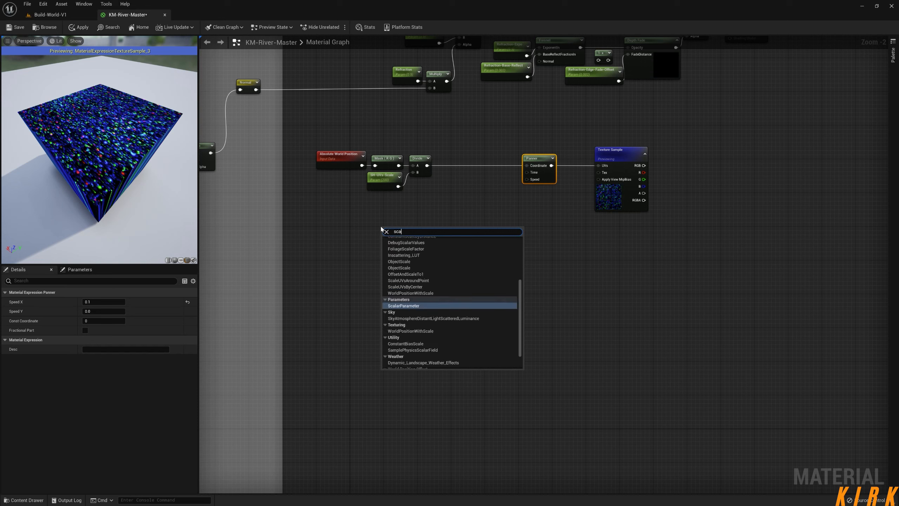
type("l")
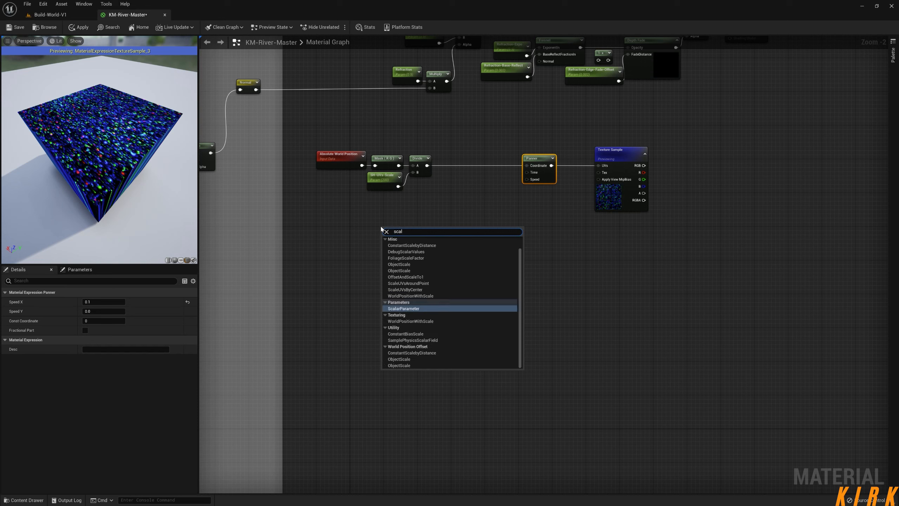
left_click(403, 308)
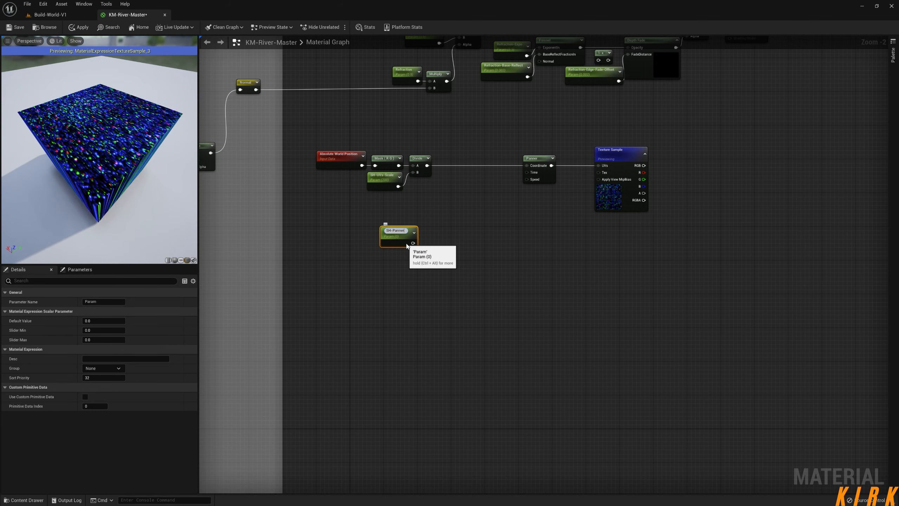
key("Return")
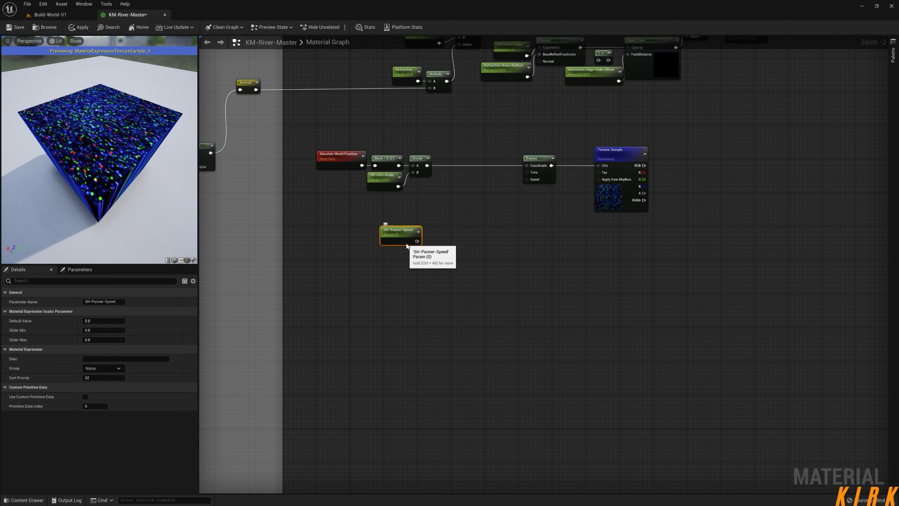
left_click_drag(407, 244, 389, 287)
Add a Time node just above the SH-Panner-Speed parameter.
right_click(380, 237)
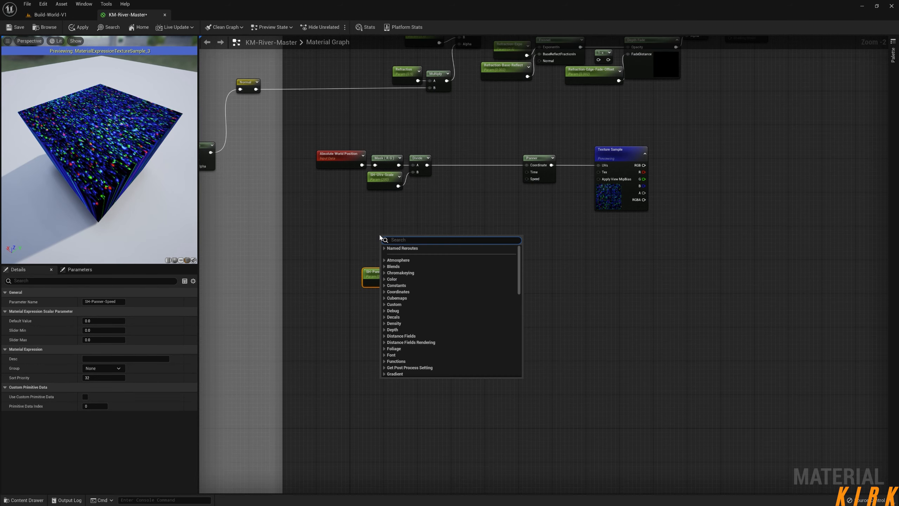
type("time")
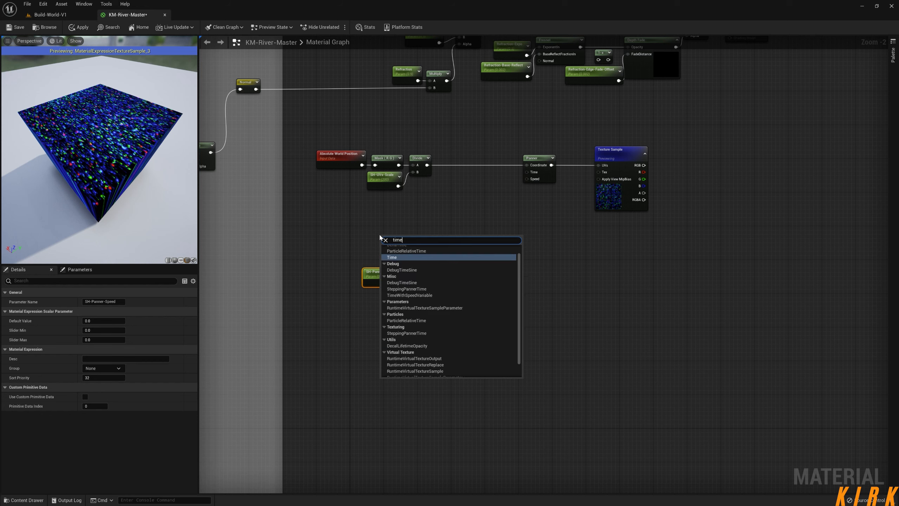
key("Return")
mouse_move(389, 240)
left_mouse_down()
mouse_move(363, 236)
mouse_move(397, 242)
left_mouse_up()
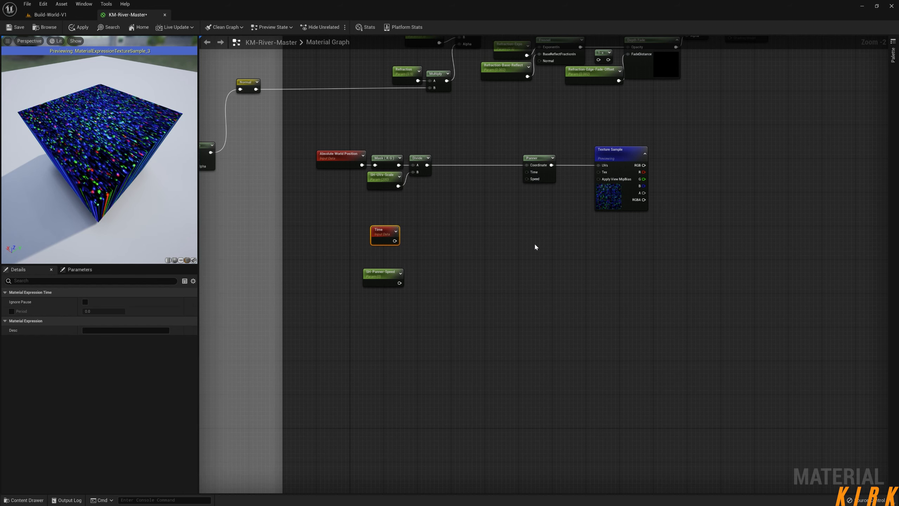
Add a Multiply node combining Time and SH-Panner-Speed, and connect its output to the Panner's Time input.
left_click(427, 253)
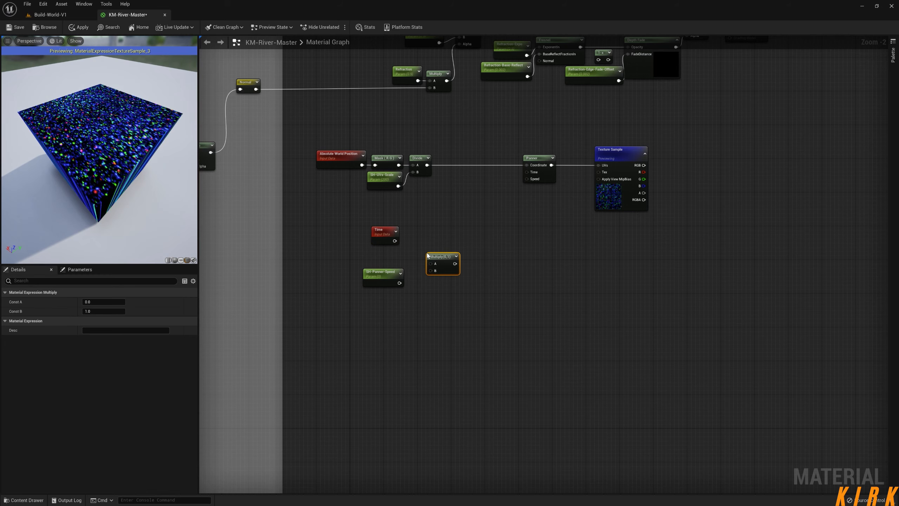
left_click_drag(394, 242, 429, 257)
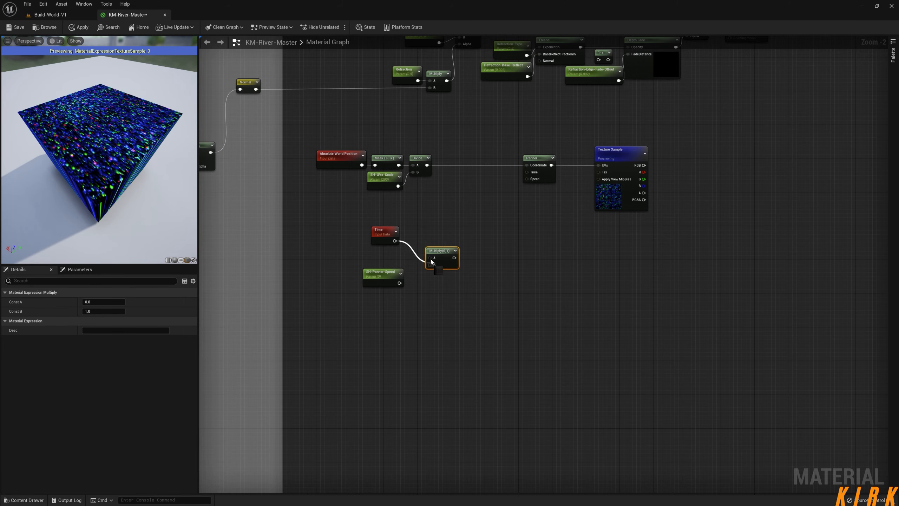
left_click_drag(399, 283, 527, 172)
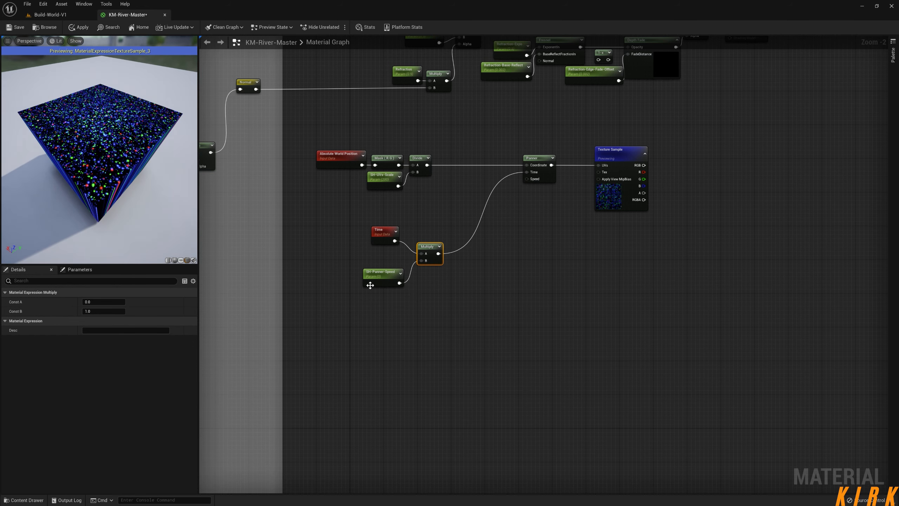
Set SH-Panner-Speed's default value to 0.1 and inspect the preview cube up close.
left_click(390, 283)
left_click(104, 320)
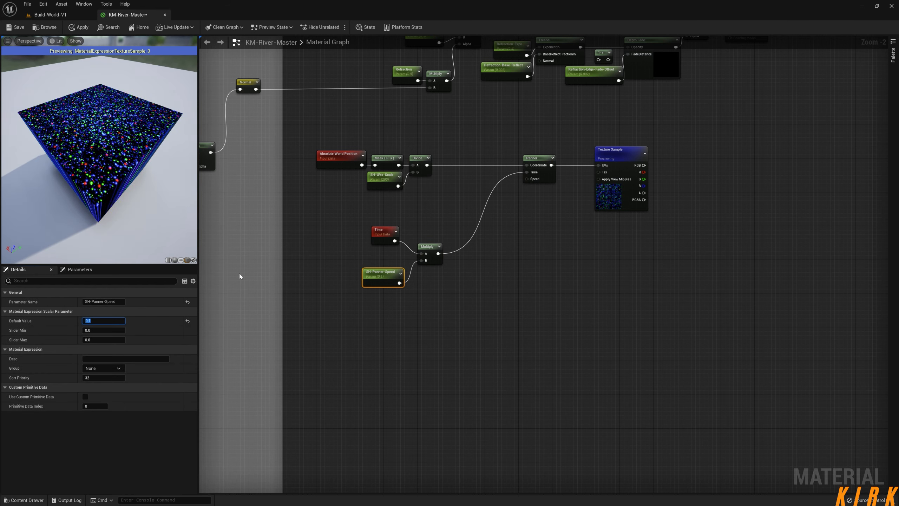
scroll(124, 156, "up", 5)
scroll(124, 156, "down", 2)
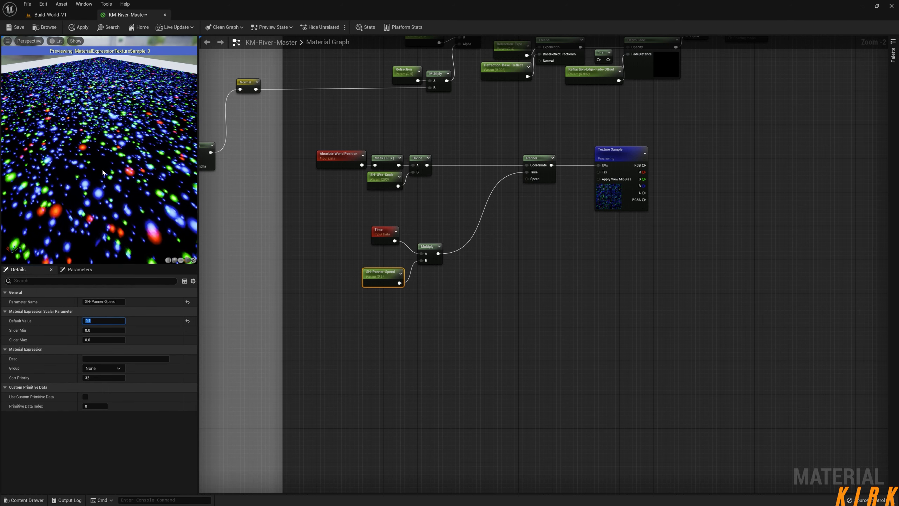
scroll(124, 156, "down", 5)
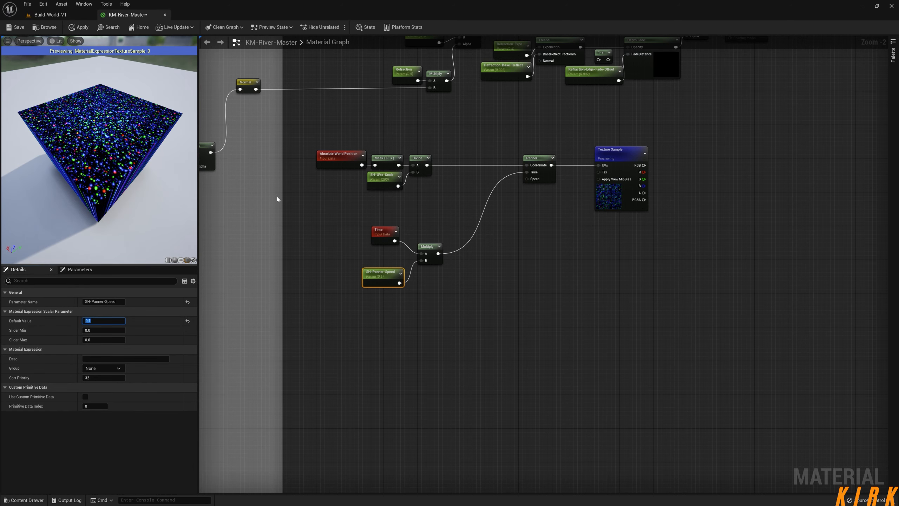
Reset the Panner's Speed X to its default and set SH-Panner-Speed's default value to about 0.569.
left_click(536, 158)
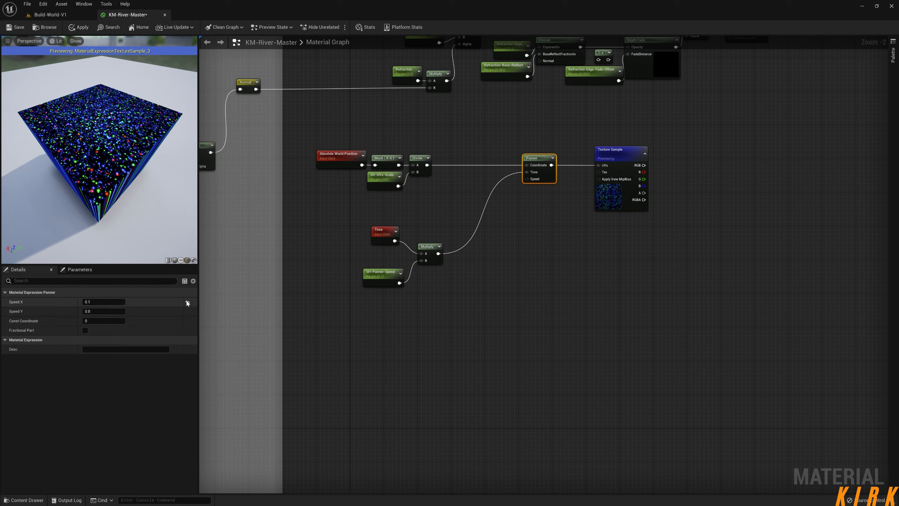
left_click(187, 302)
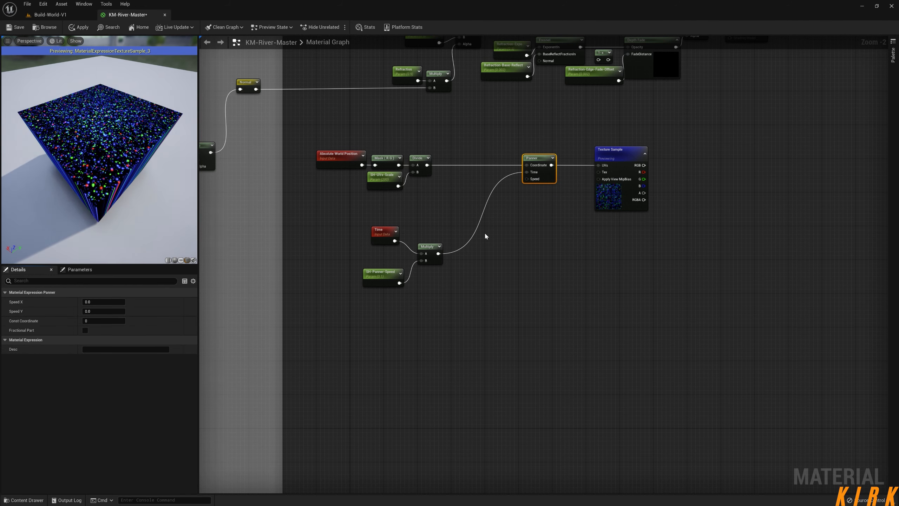
left_click(371, 270)
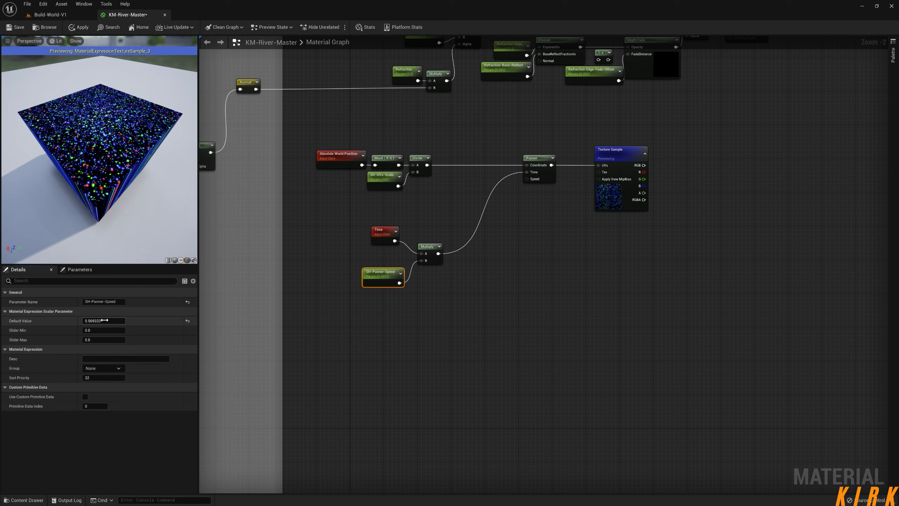
Enter a nonzero Speed X for the Panner to bring back the texture's motion.
left_click(540, 158)
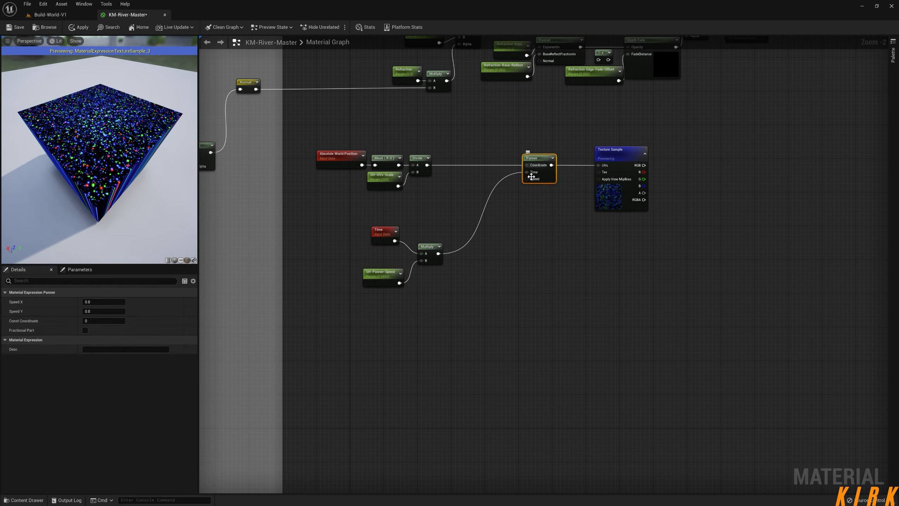
left_click(100, 302)
key("Return")
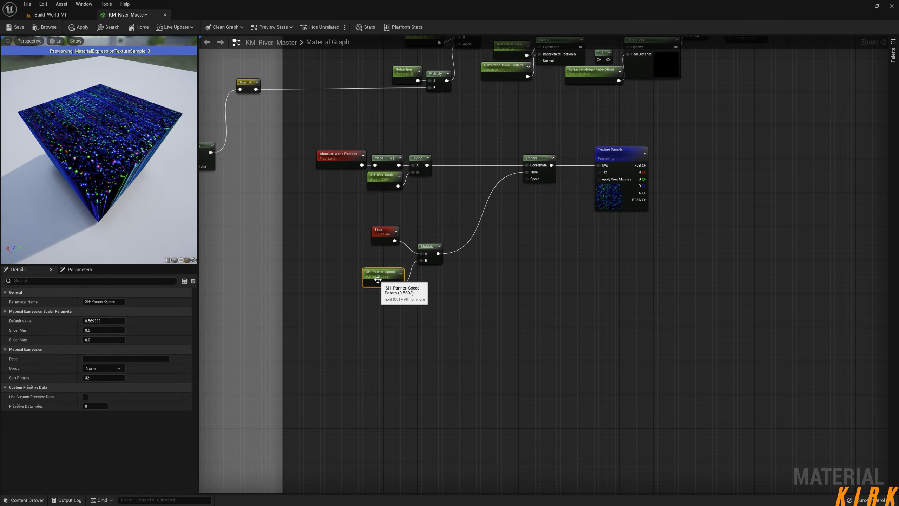
Lower SH-Panner-Speed's default value to about 0.233.
left_click(383, 275)
left_click(103, 320)
type("0.532")
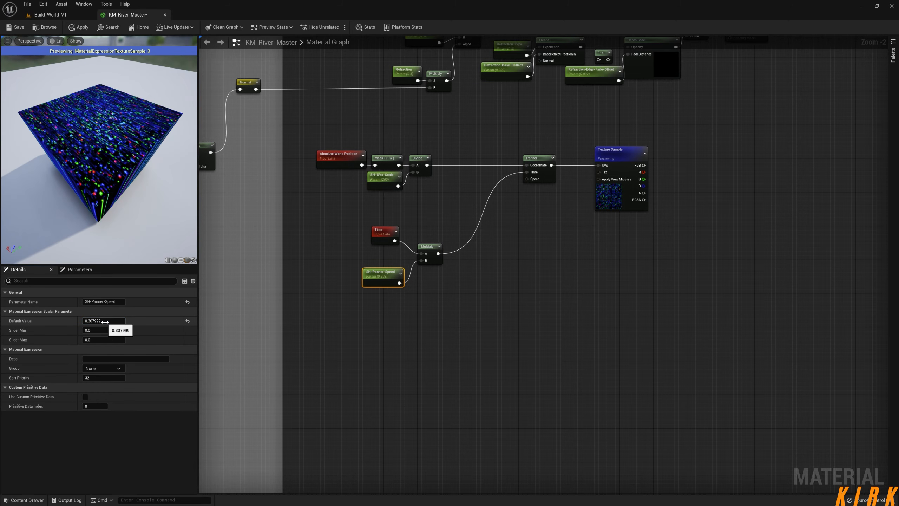
Set the Panner's Speed X to 0.3.
left_click(533, 158)
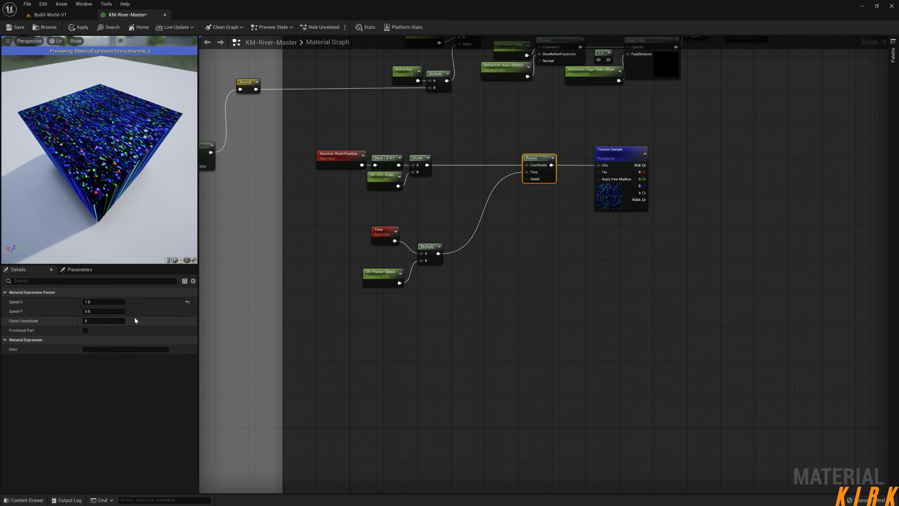
left_click(107, 303)
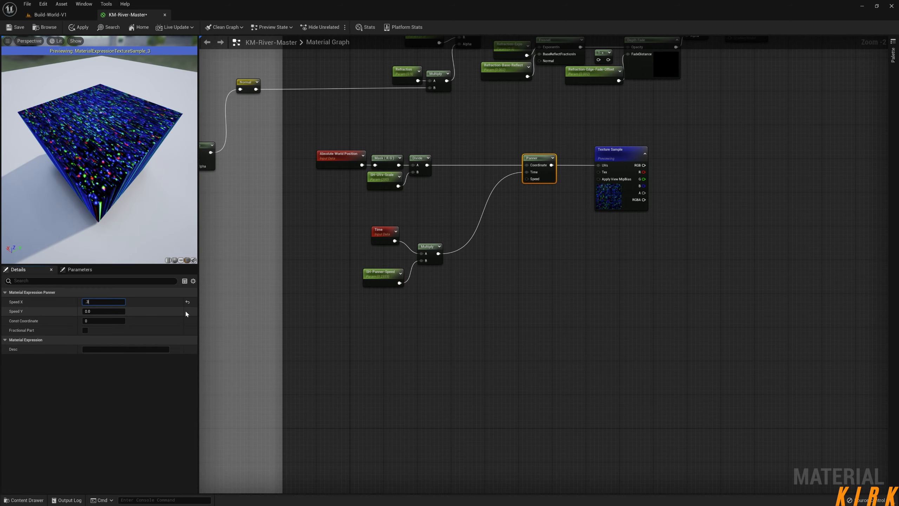
key("Return")
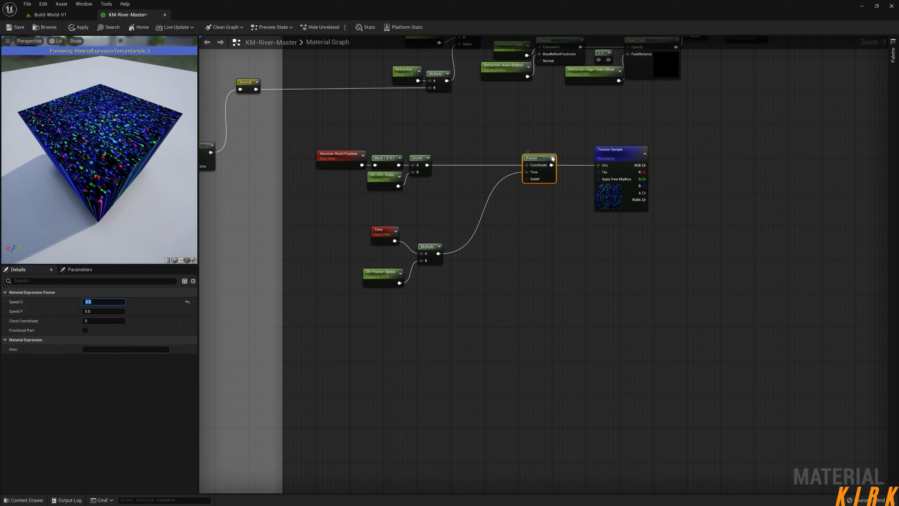
Set SH-Panner-Speed's default value to 0.5 and inspect the top of the preview cube up close.
left_click(384, 275)
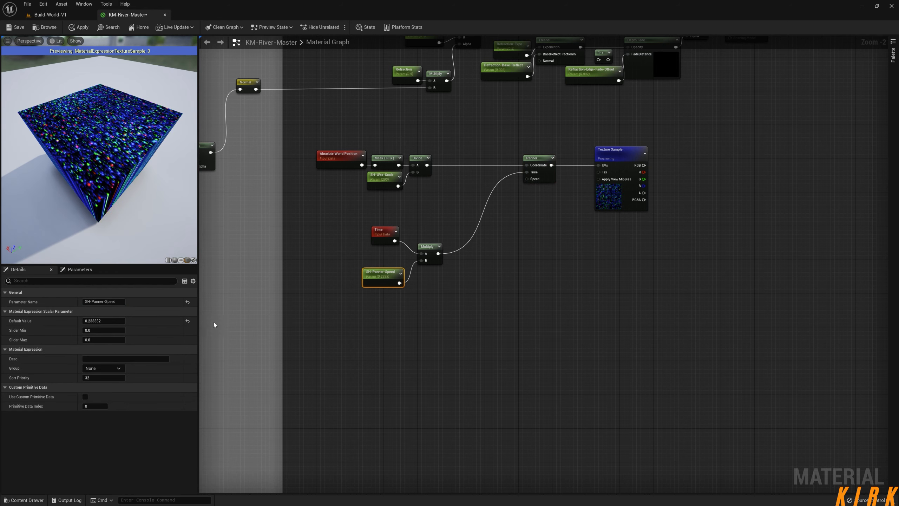
left_click(106, 321)
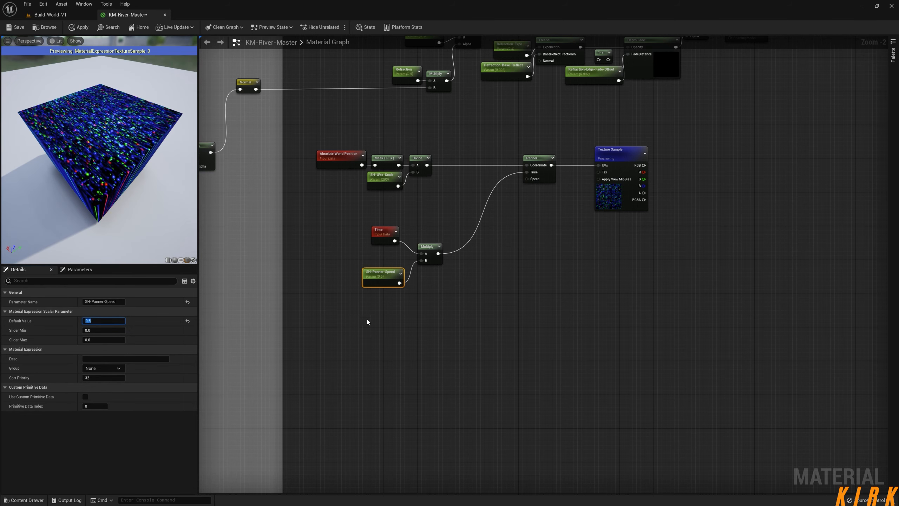
left_click_drag(166, 208, 193, 182)
scroll(166, 208, "up", 4)
right_click_drag(167, 209, 166, 226)
Tidy the node layout by moving Multiply closer to Time and SH-Panner-Speed, and the Panner closer to the Texture Sample.
right_click_drag(421, 316, 411, 299)
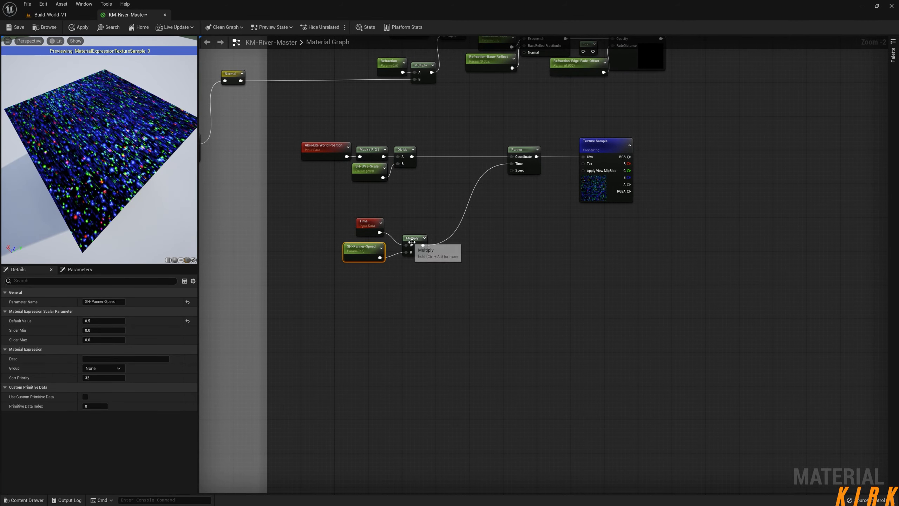
left_click_drag(411, 242, 406, 237)
right_click_drag(501, 253, 458, 255)
left_click(467, 253)
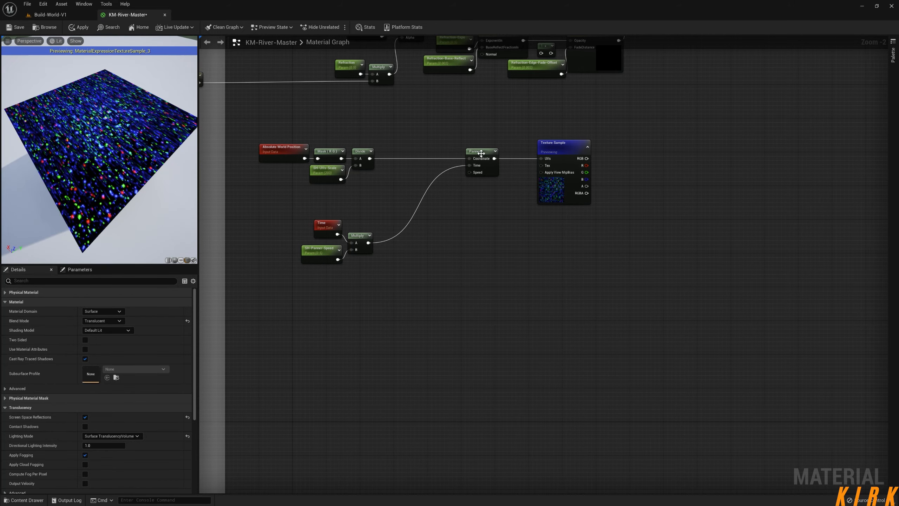
left_click_drag(483, 156, 492, 156)
Duplicate the Panner and Texture Sample nodes and align the copies directly below the originals.
right_click_drag(615, 223, 536, 227)
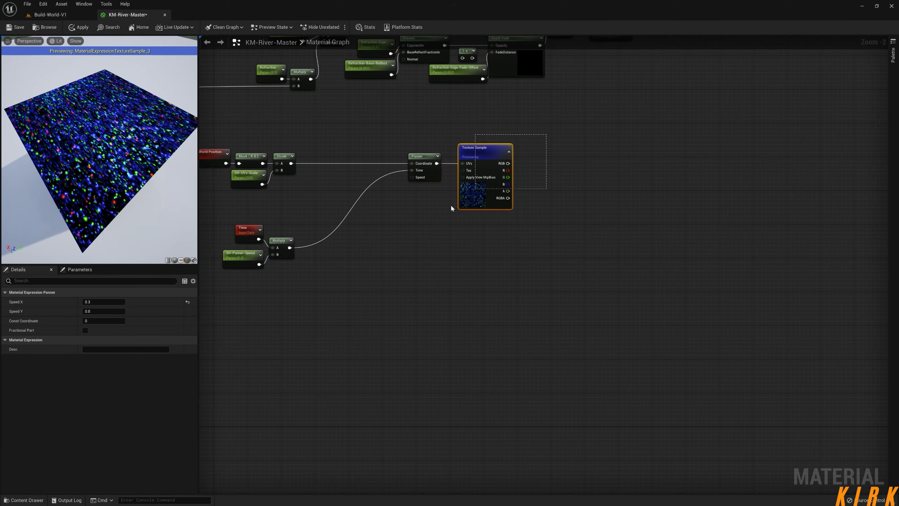
left_click_drag(412, 226, 412, 227)
key("ctrl+d")
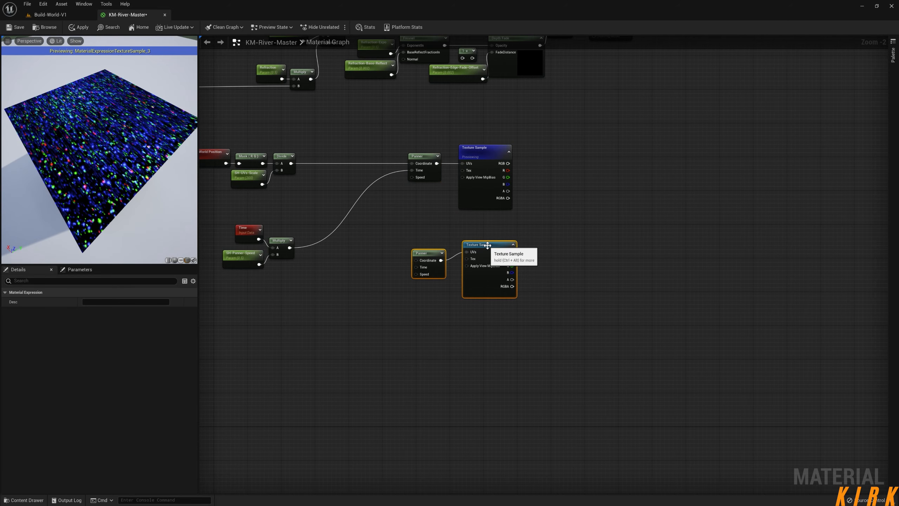
left_click_drag(488, 246, 485, 238)
left_click(423, 245)
left_click_drag(425, 246, 425, 238)
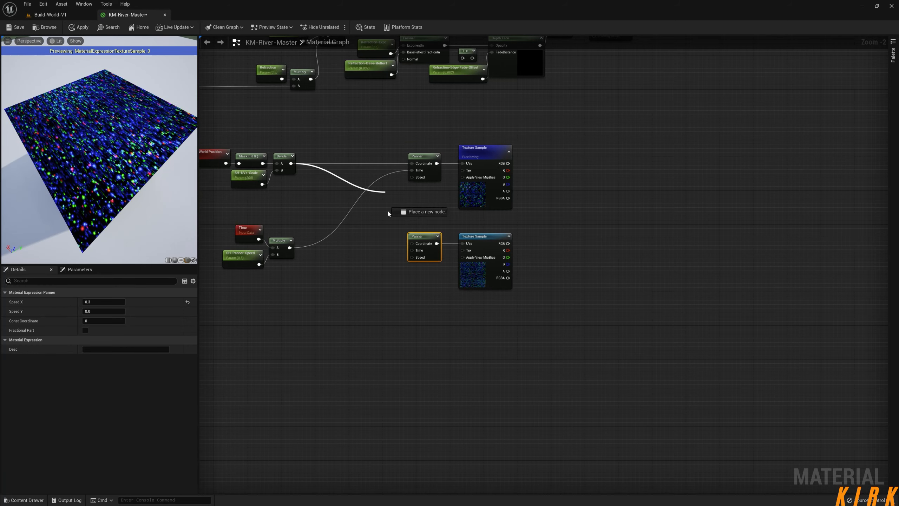
Connect the Divide output to the duplicated Panner's Coordinate input and the time Multiply output to its Time input.
left_click_drag(415, 245, 414, 244)
left_click_drag(290, 248, 304, 249)
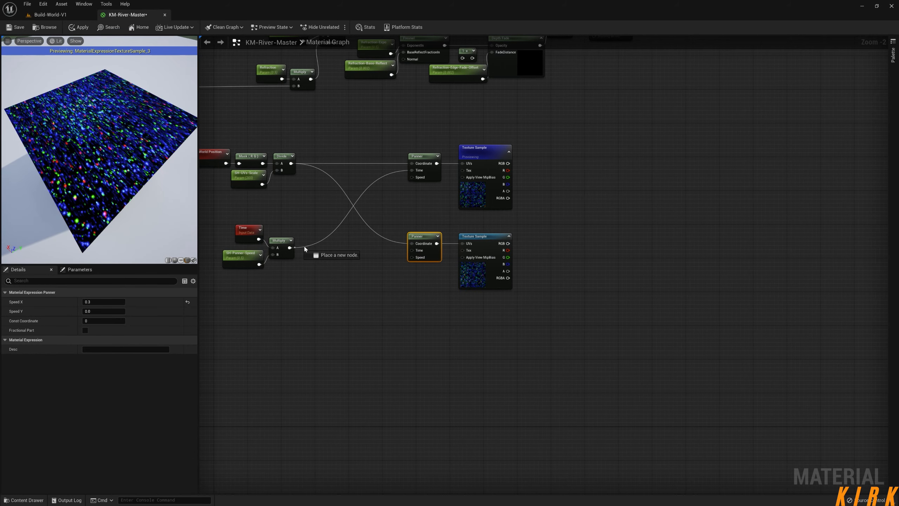
left_click_drag(415, 252, 415, 251)
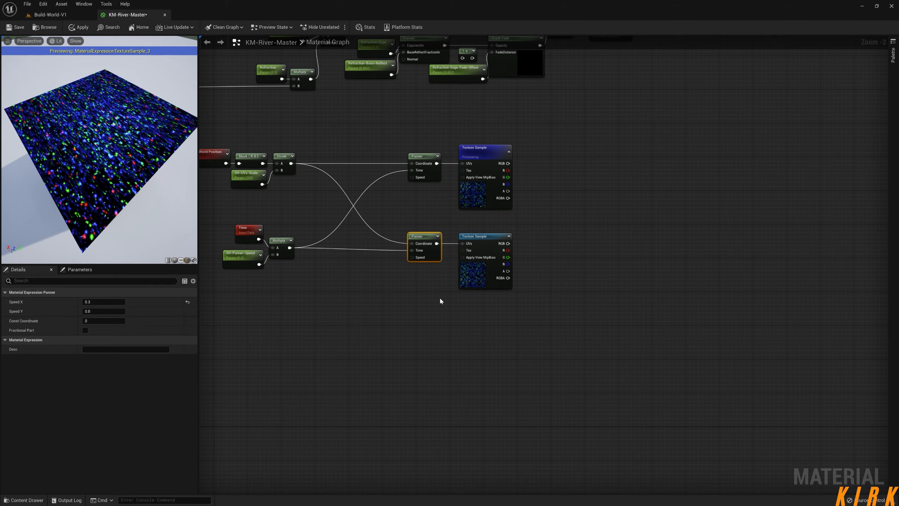
Rotate the preview cube and set the duplicated Panner's Speed X to 0.5.
mouse_move(118, 155)
left_mouse_down()
mouse_move(141, 155)
mouse_move(118, 155)
left_mouse_up()
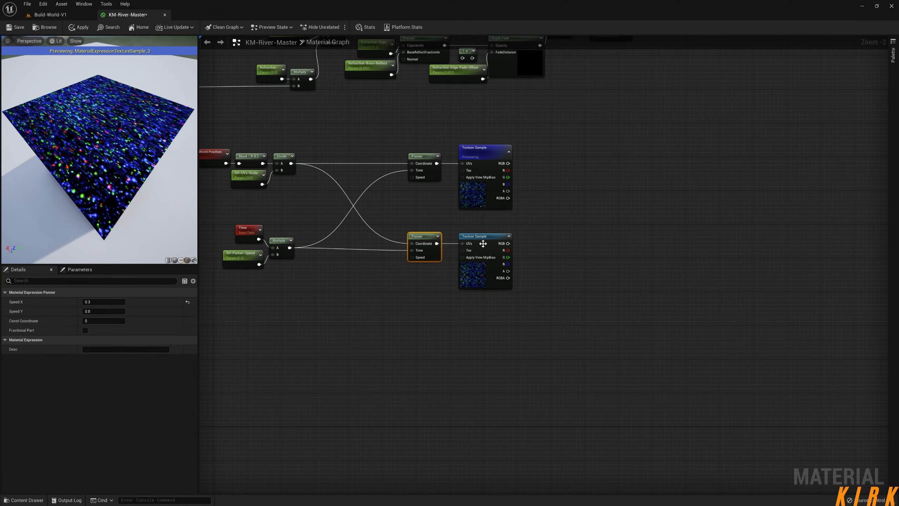
left_click_drag(142, 158, 127, 158)
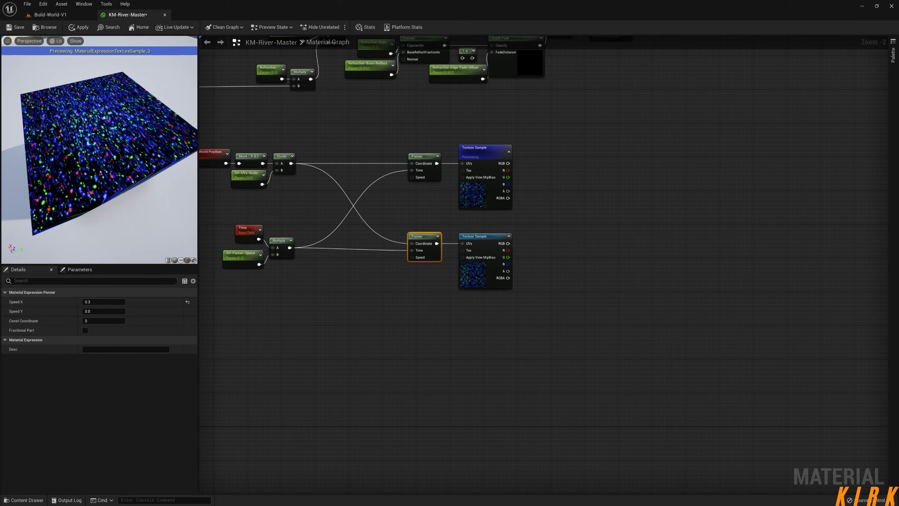
left_click(103, 302)
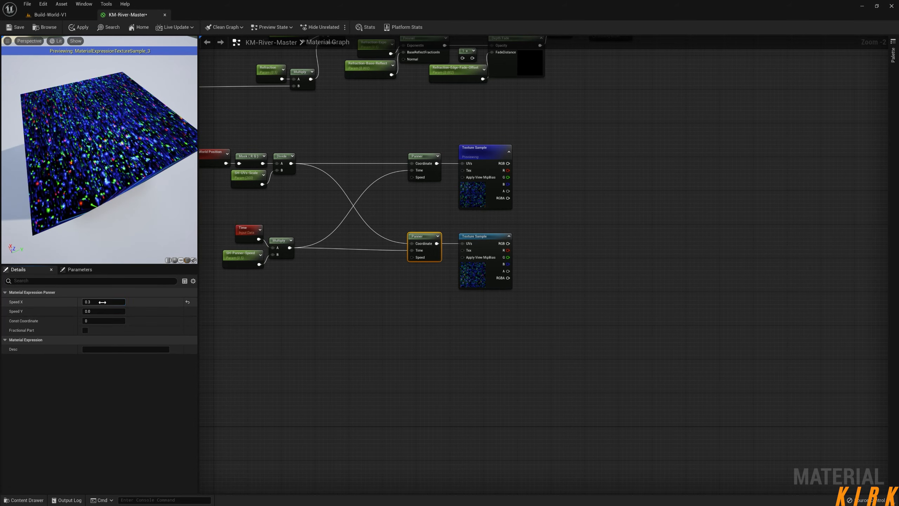
type("0.5")
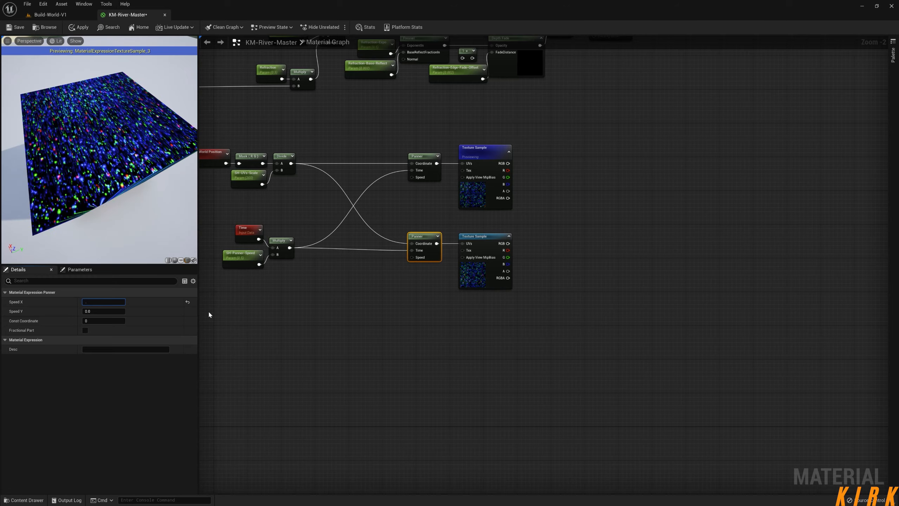
key("Return")
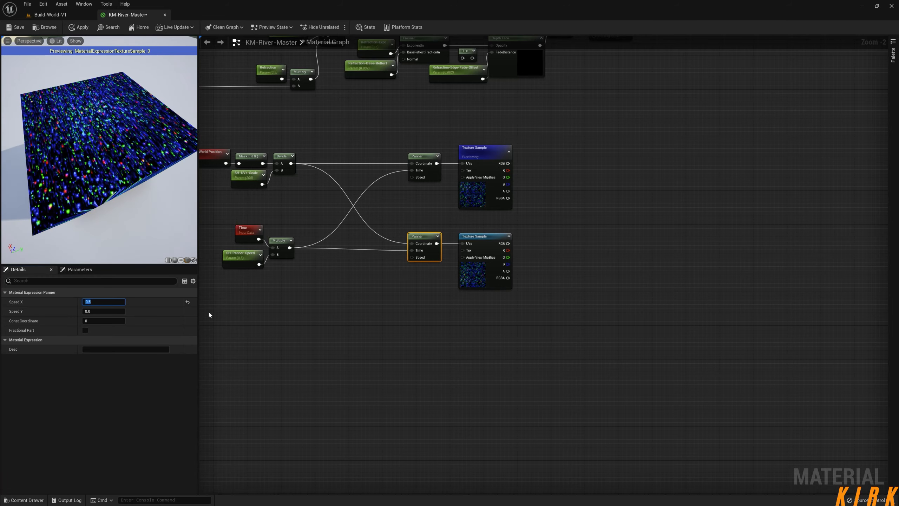
Inspect the preview up close and raise the duplicated Panner's Speed X to 1.0.
scroll(134, 110, "up", 5)
scroll(135, 110, "down", 5)
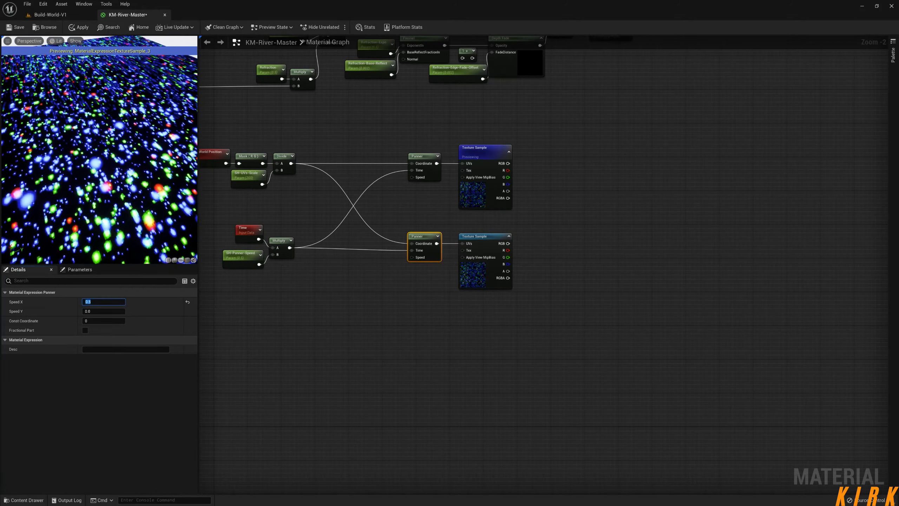
type("1.0")
key("Return")
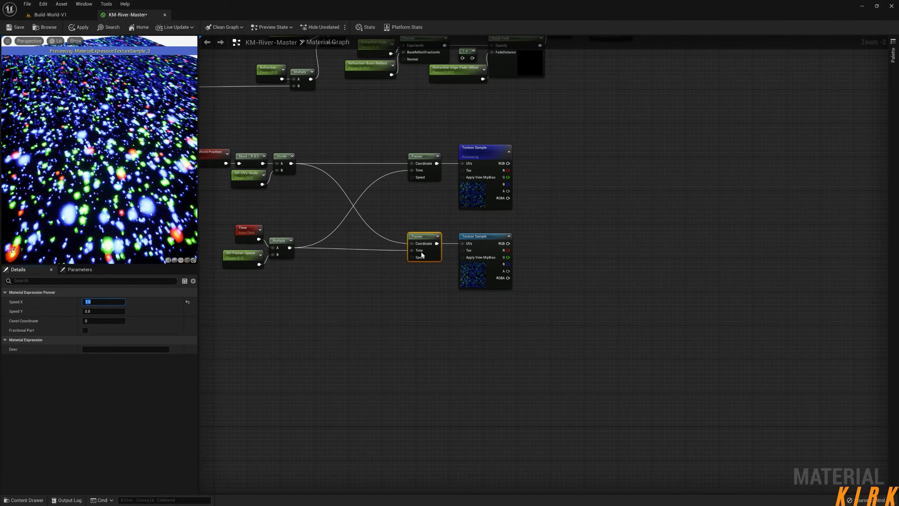
Stop previewing the original Texture Sample node.
left_click(584, 222)
right_click(488, 155)
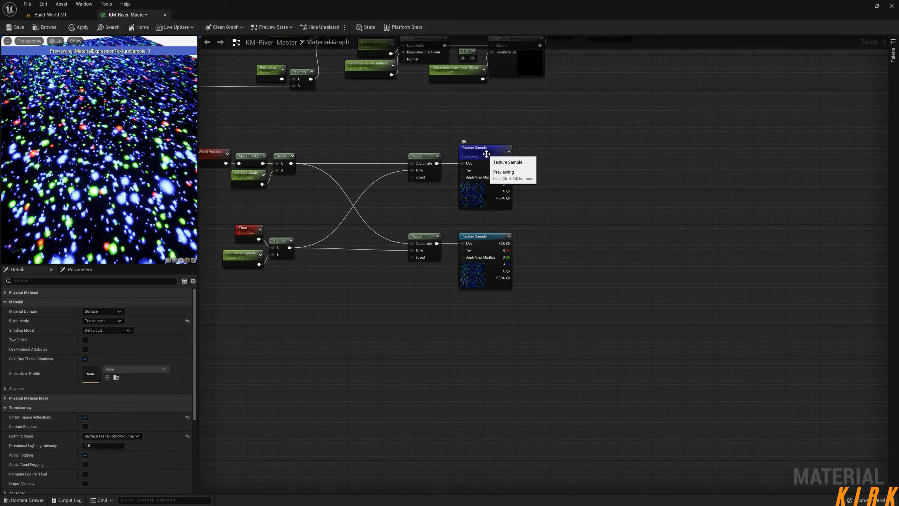
left_click(513, 191)
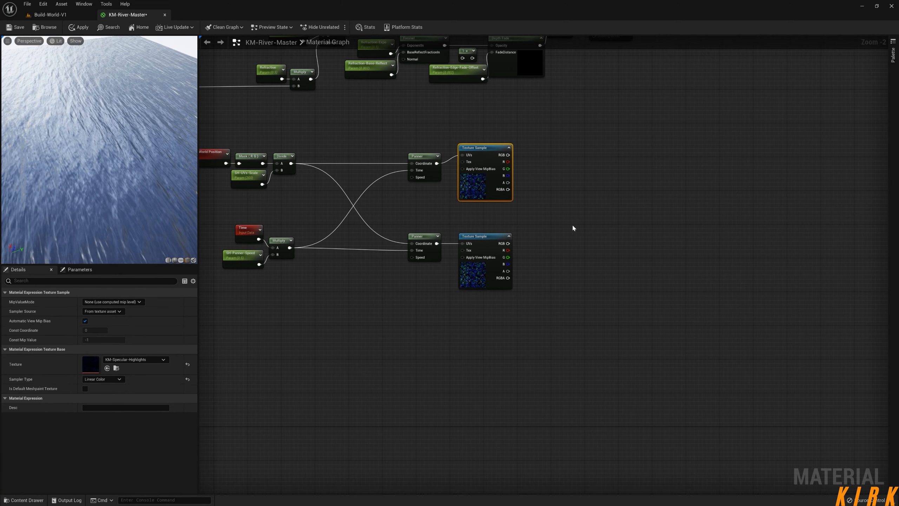
Place an Add node combining the RGB outputs of both Texture Samples, and preview its result.
left_click(564, 213)
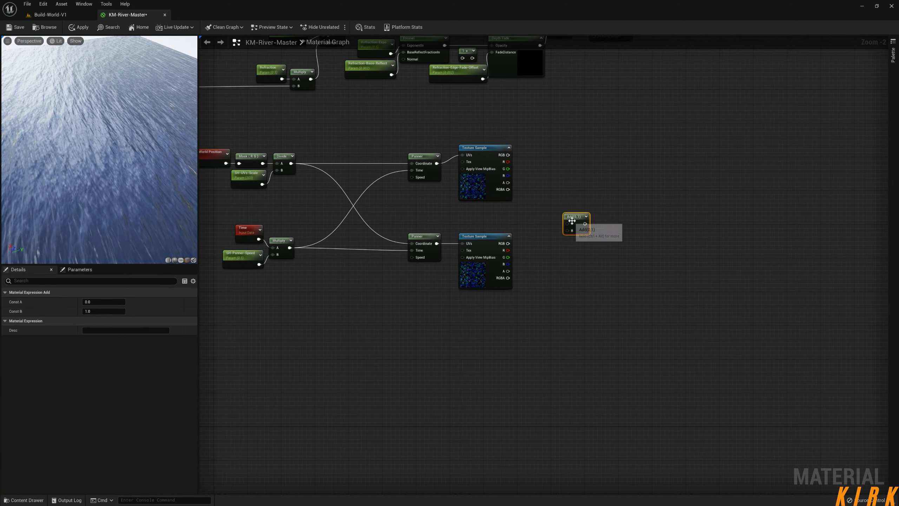
left_click_drag(508, 154, 556, 163)
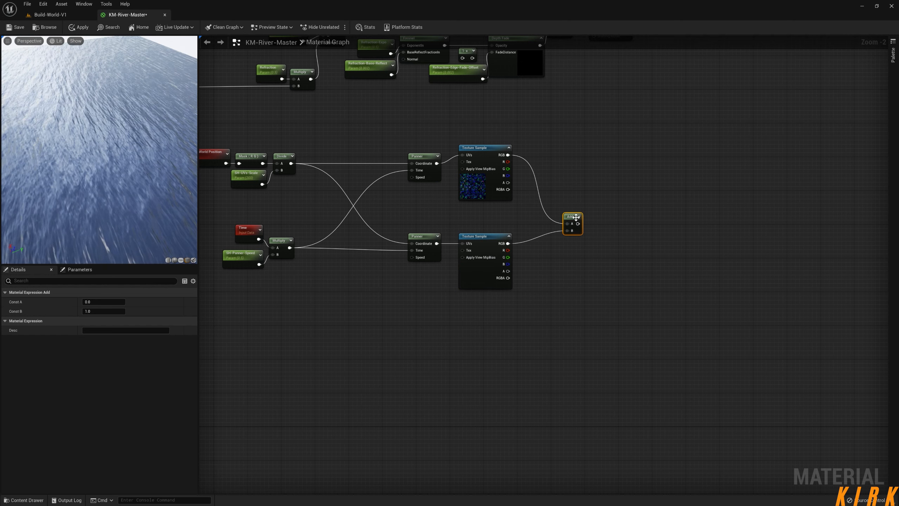
right_click(560, 199)
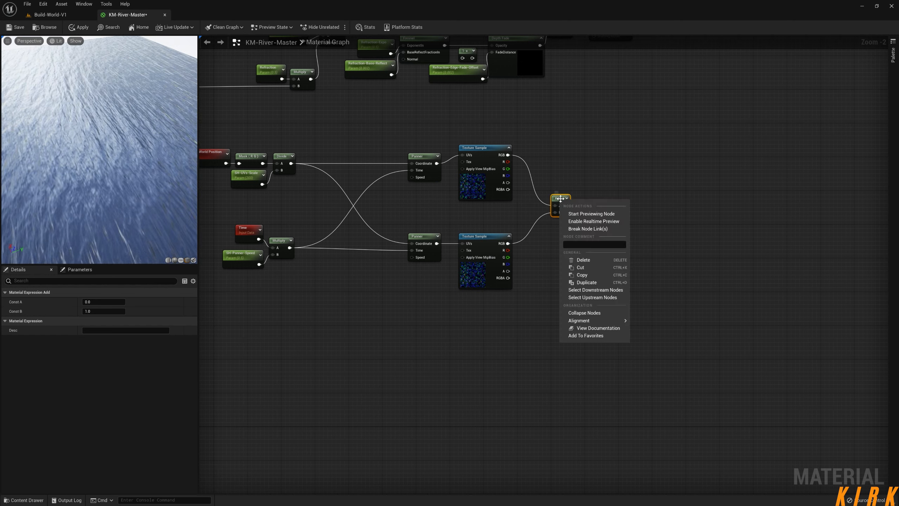
left_click(588, 215)
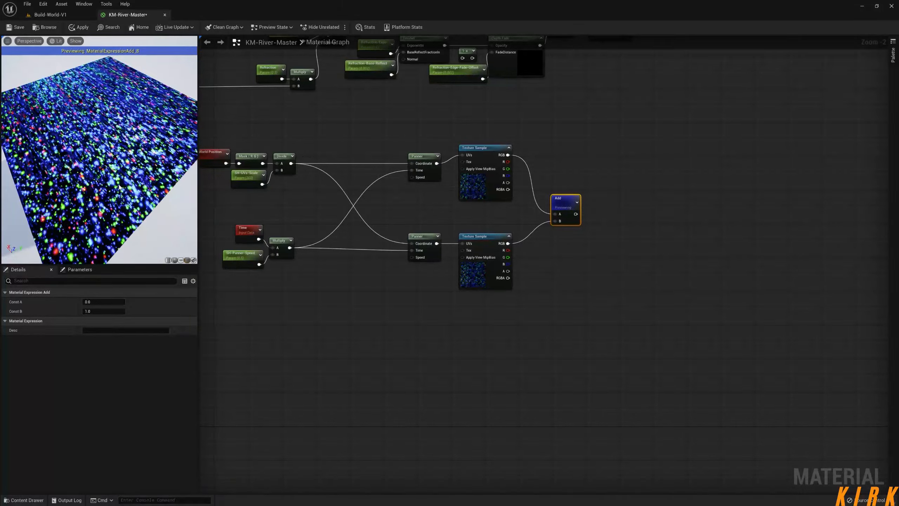
Set the duplicated Panner's Speed X to 0.5 and check the combined motion on the preview cube.
left_click(424, 238)
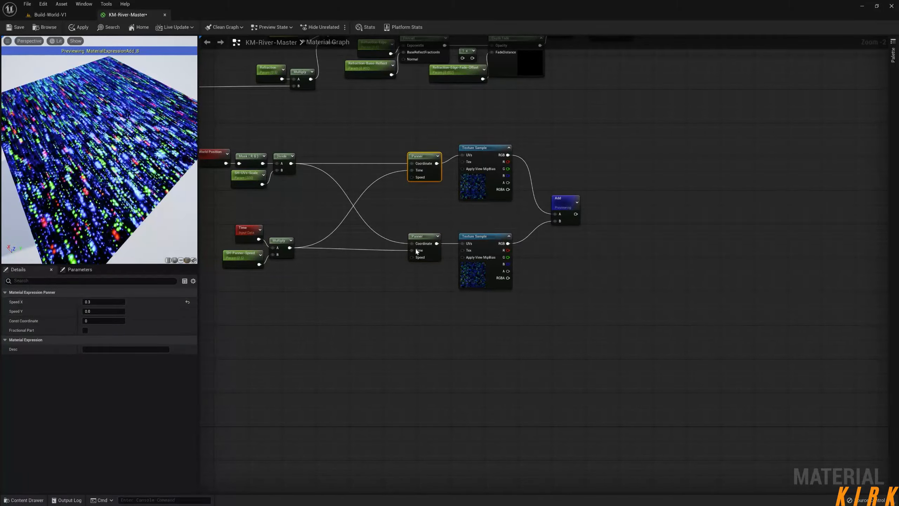
left_click(103, 301)
type("0.5")
key("Return")
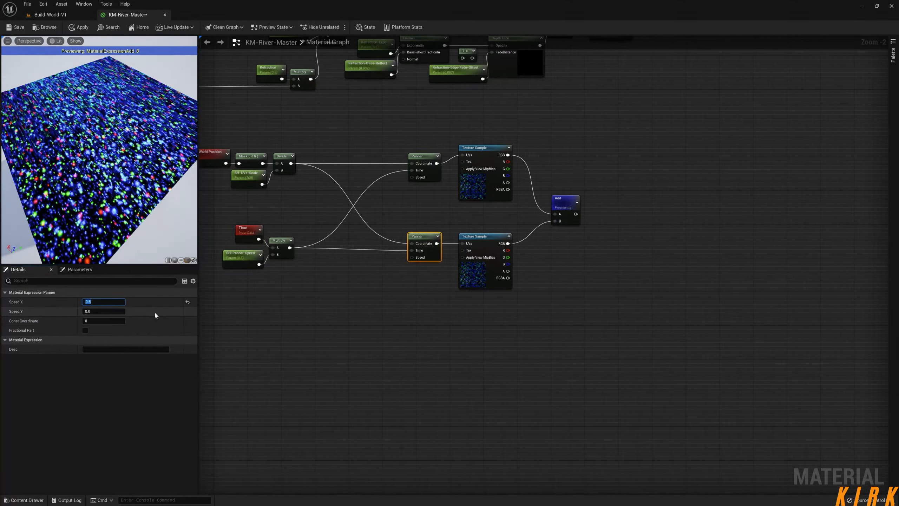
left_click_drag(147, 214, 124, 228)
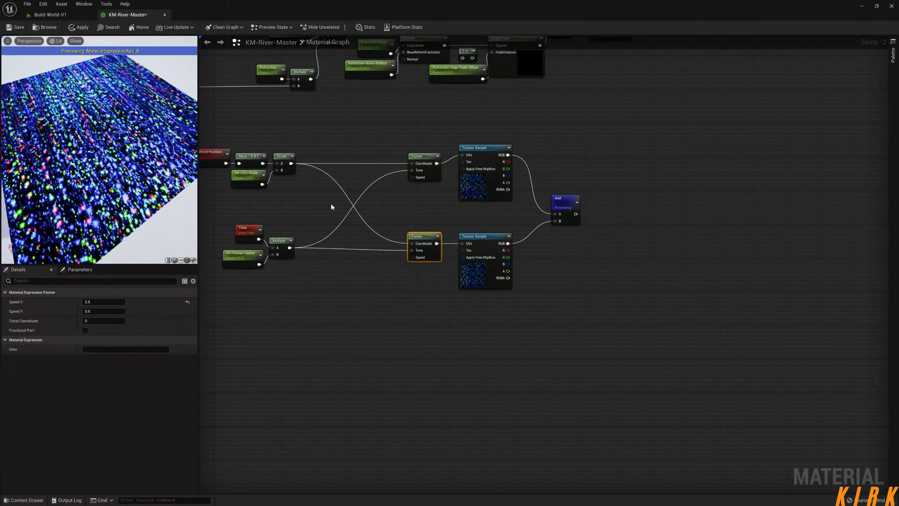
Insert a Multiply node between the Divide output and the duplicated Panner's Coordinate input.
left_click(359, 219)
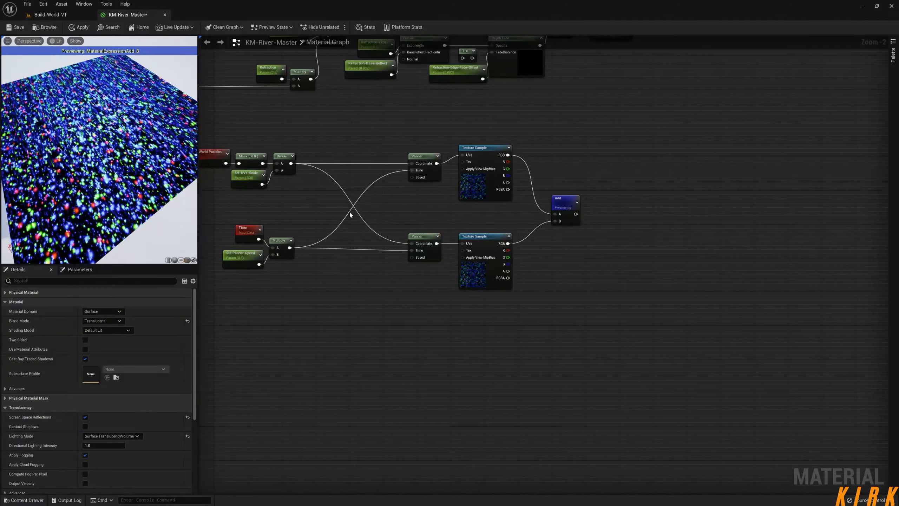
left_click(350, 214)
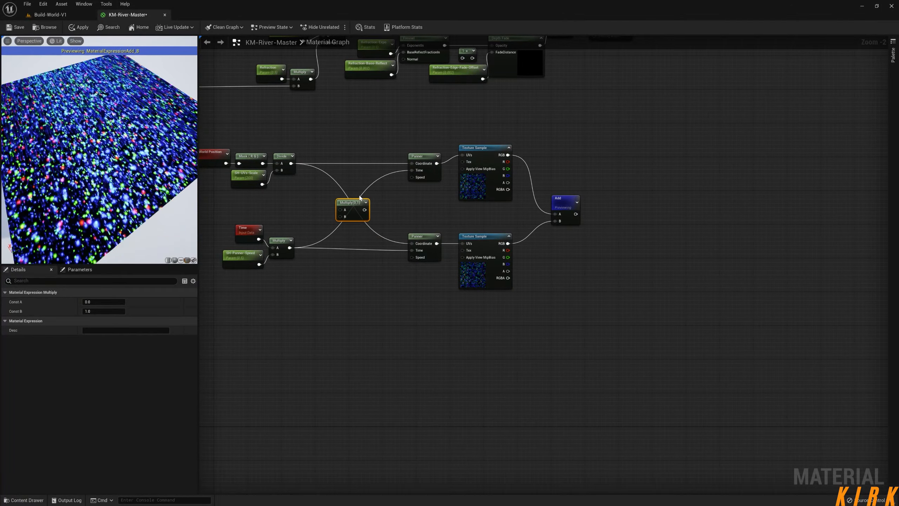
left_click_drag(335, 214, 454, 218)
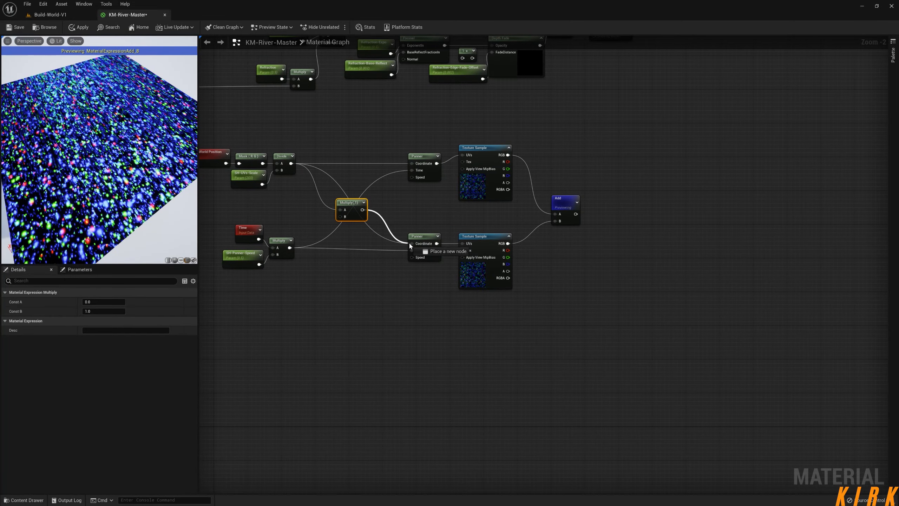
left_click_drag(415, 246, 413, 244)
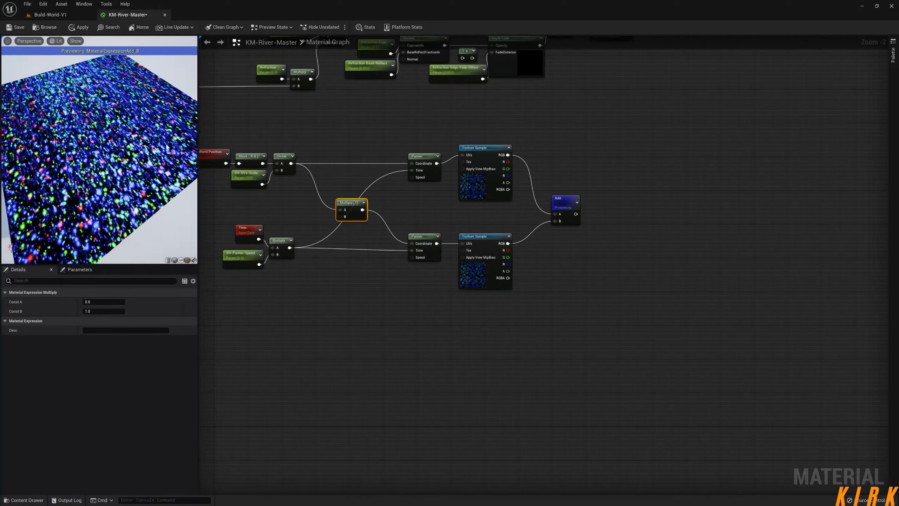
Set Const B to 1.5 on the Multiply node feeding the duplicated Panner's Coordinate, and check the scale on the preview mesh.
left_click_drag(351, 204, 346, 199)
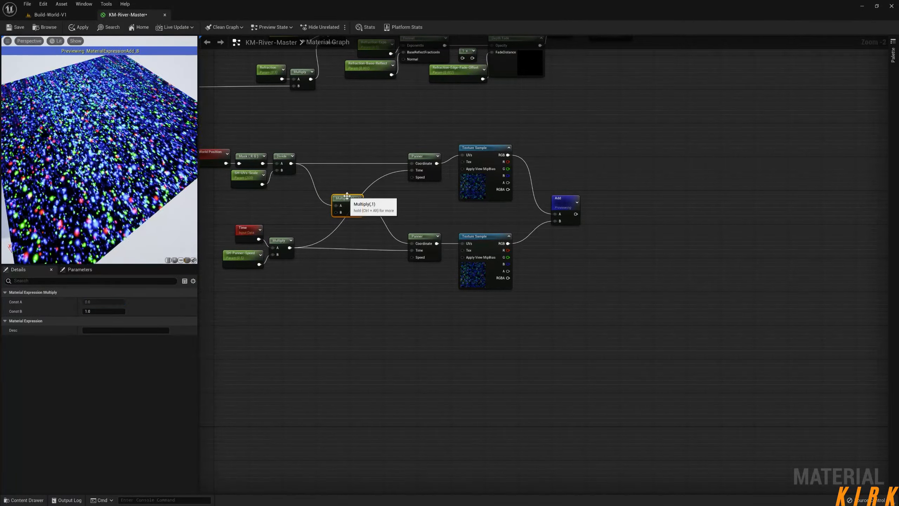
left_click(102, 311)
type("1.5")
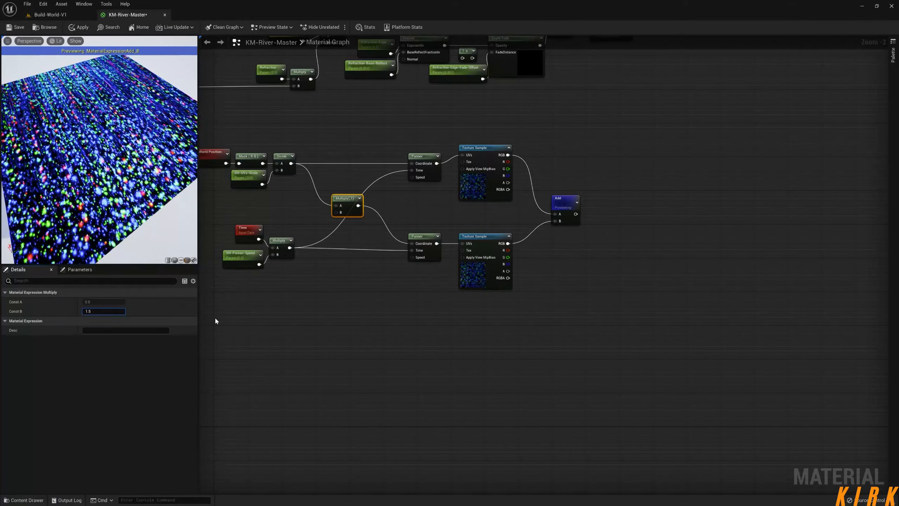
key("Return")
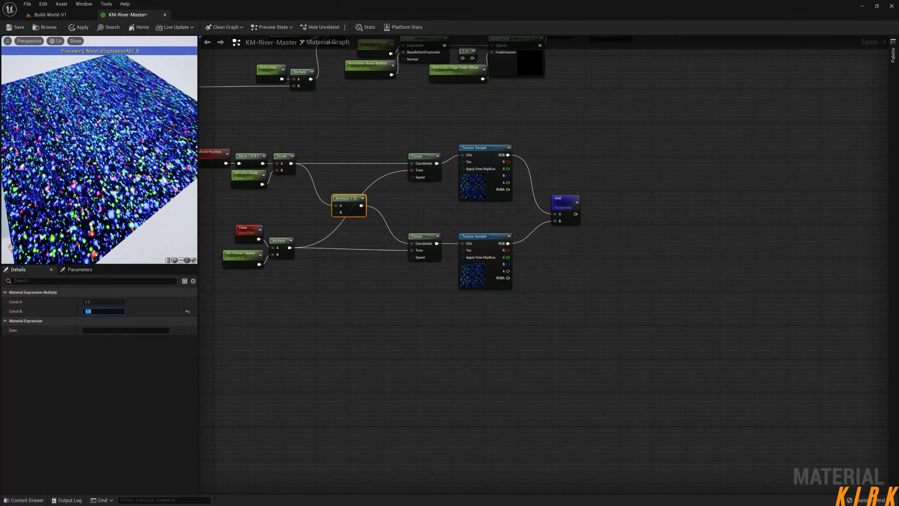
mouse_move(99, 159)
left_mouse_down()
mouse_move(152, 159)
mouse_move(99, 173)
mouse_move(116, 153)
left_mouse_up()
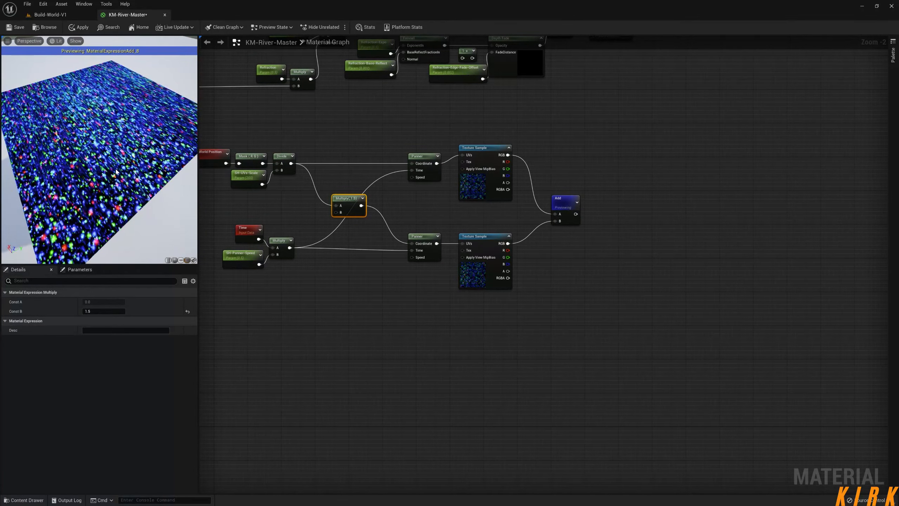
Set the original Panner's Speed X to 0.2.
left_click(418, 157)
left_click(103, 301)
type("0.2")
key("Return")
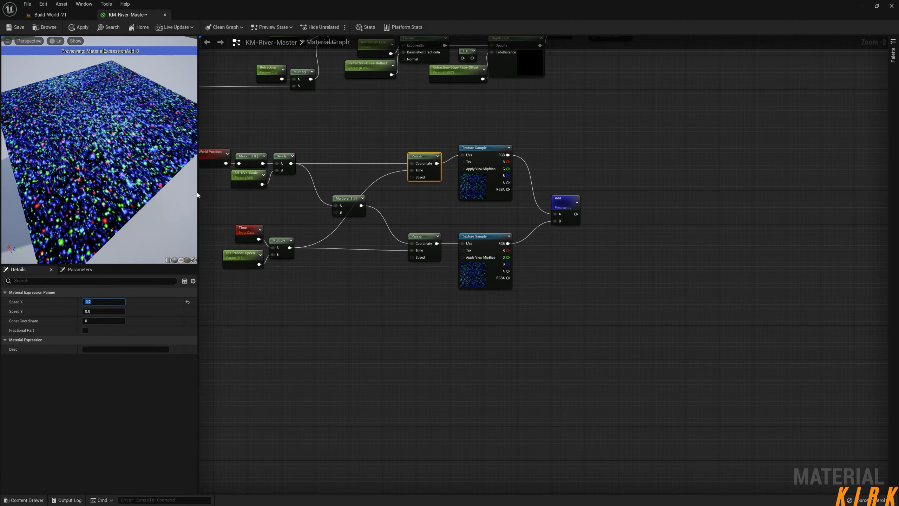
Set the duplicated Panner's Speed X to -0.2 and inspect the opposing motion on the preview mesh.
left_click(410, 237)
left_click(104, 302)
type("-")
type("0.2")
key("Return")
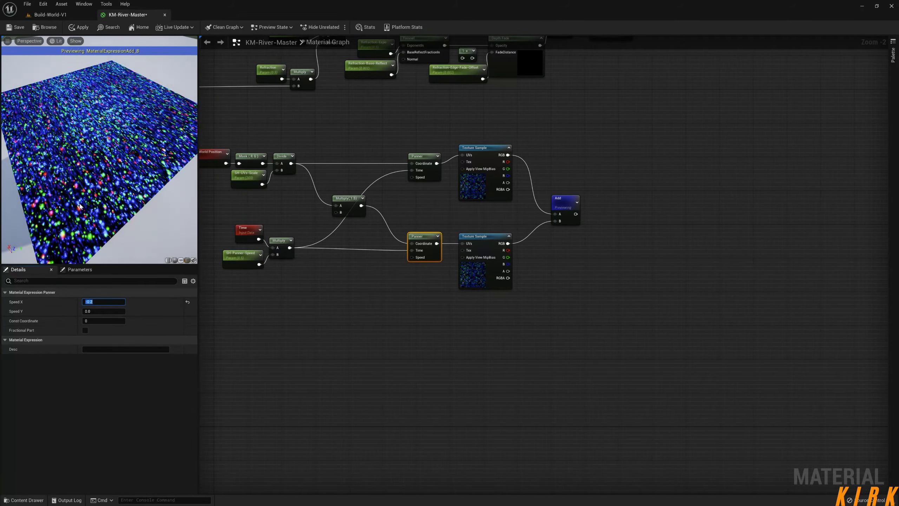
left_click_drag(80, 206, 96, 197)
scroll(80, 206, "up", 3)
scroll(99, 159, "down", 5)
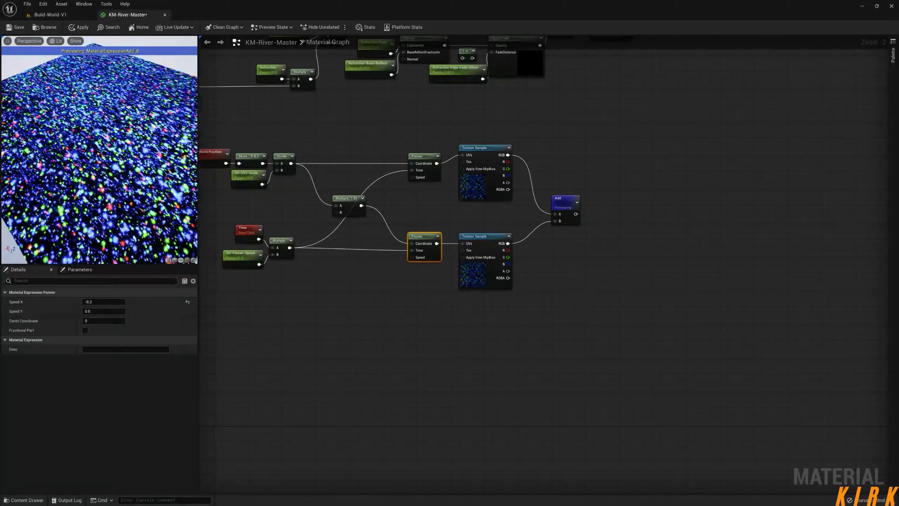
left_click_drag(99, 160, 117, 149)
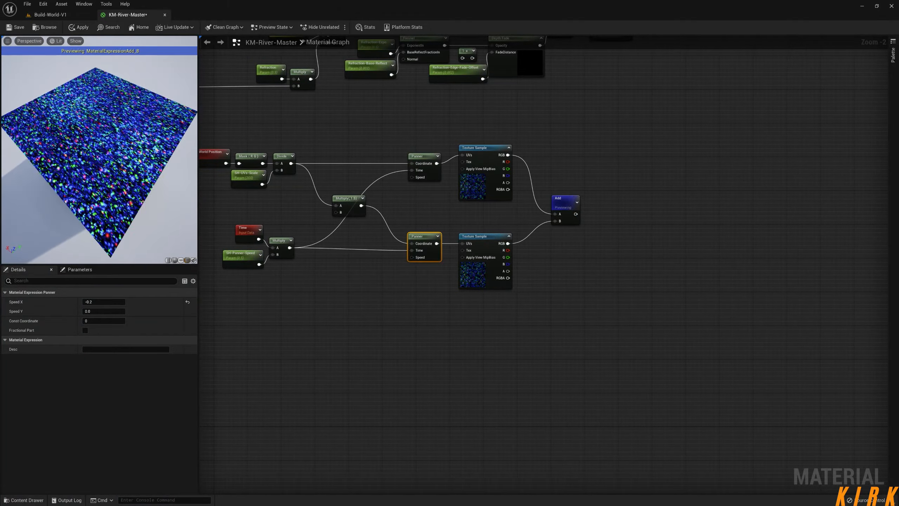
scroll(99, 159, "up", 4)
left_click_drag(106, 199, 131, 195)
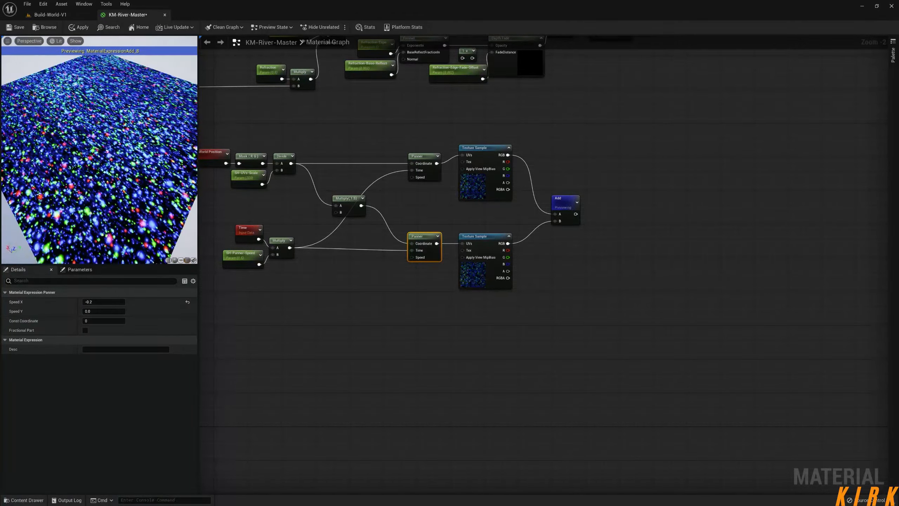
Try a default value of 500 for the SH-UVs-Scale parameter, settle on 450, and check the highlight size on the preview mesh.
left_click(245, 175)
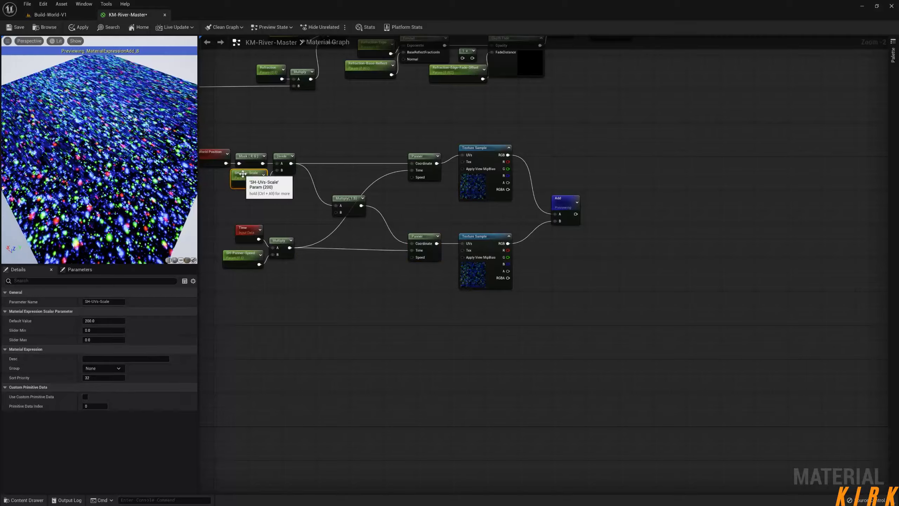
left_click(100, 320)
type("500")
key("Return")
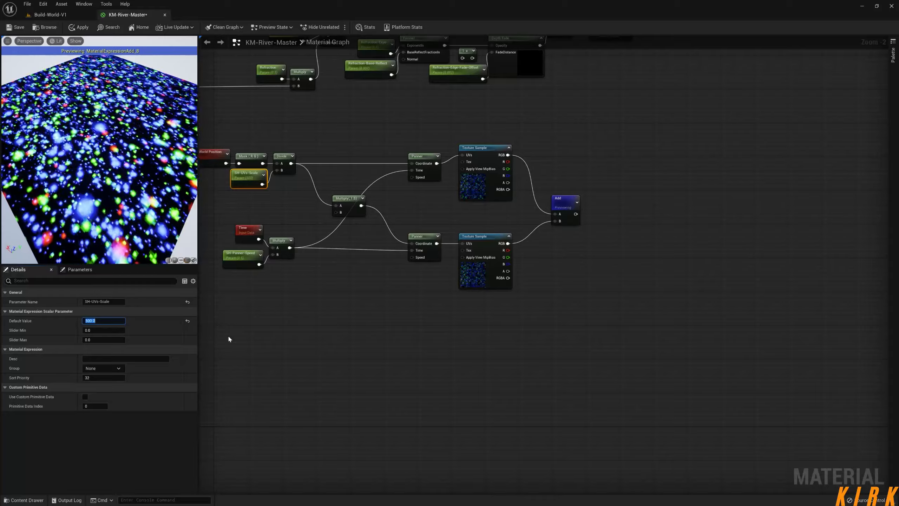
type("450")
key("Return")
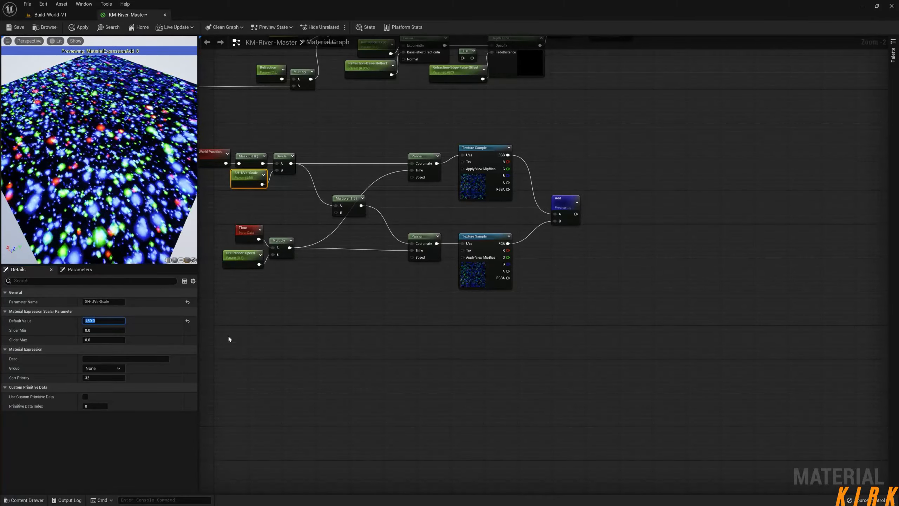
right_click_drag(146, 243, 145, 199)
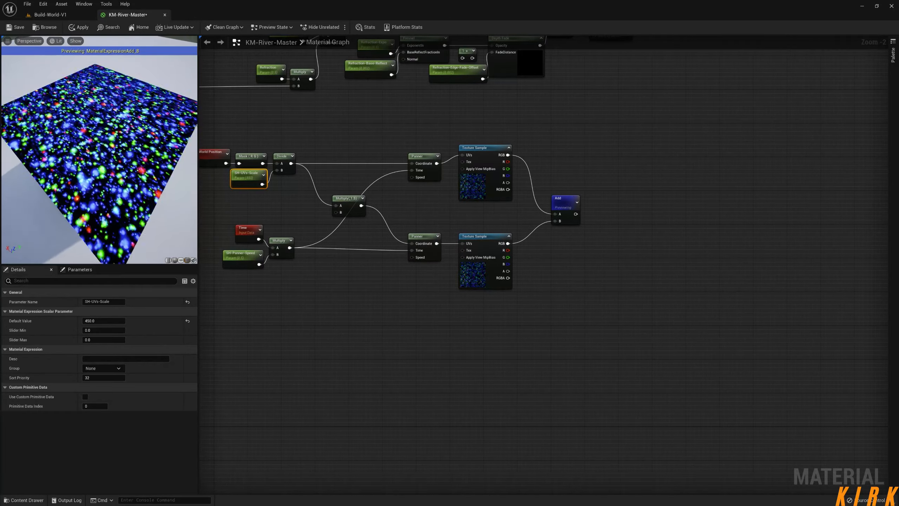
mouse_move(421, 322)
right_mouse_down()
mouse_move(407, 322)
mouse_move(431, 314)
right_mouse_up()
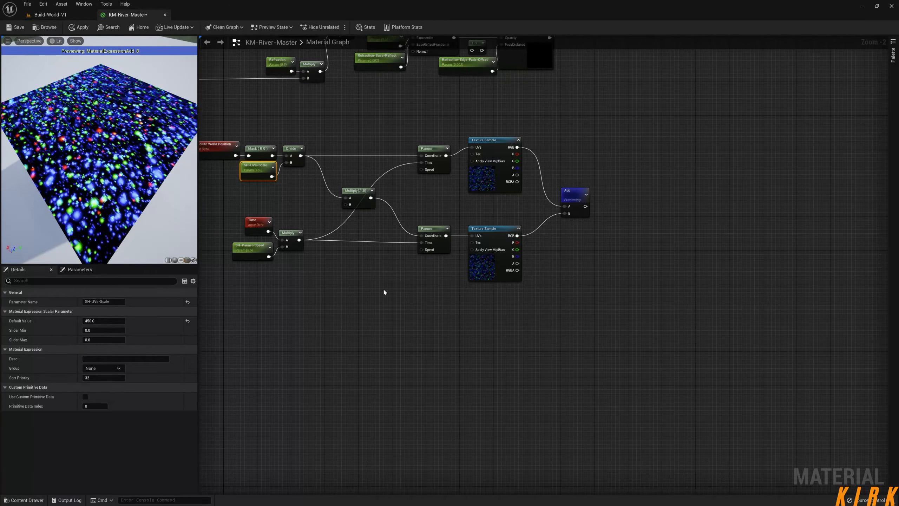
right_click_drag(396, 289, 383, 288)
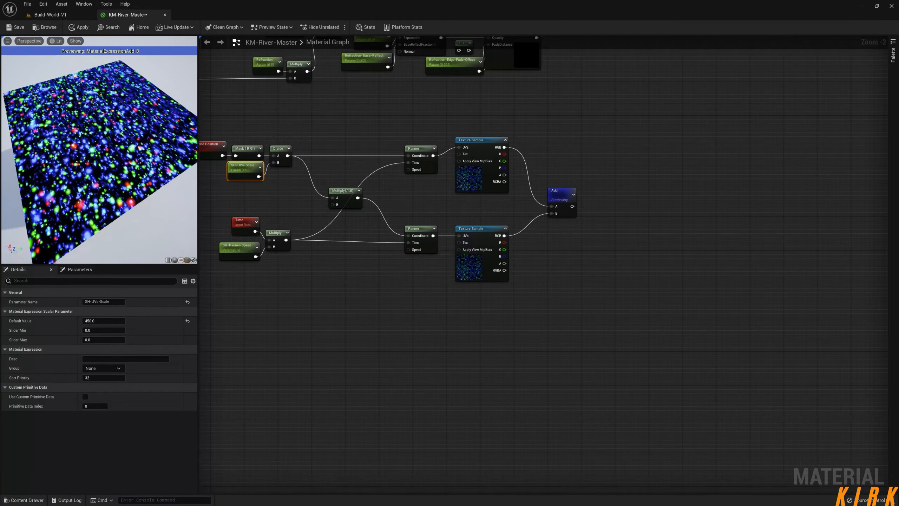
right_click_drag(99, 150, 99, 170)
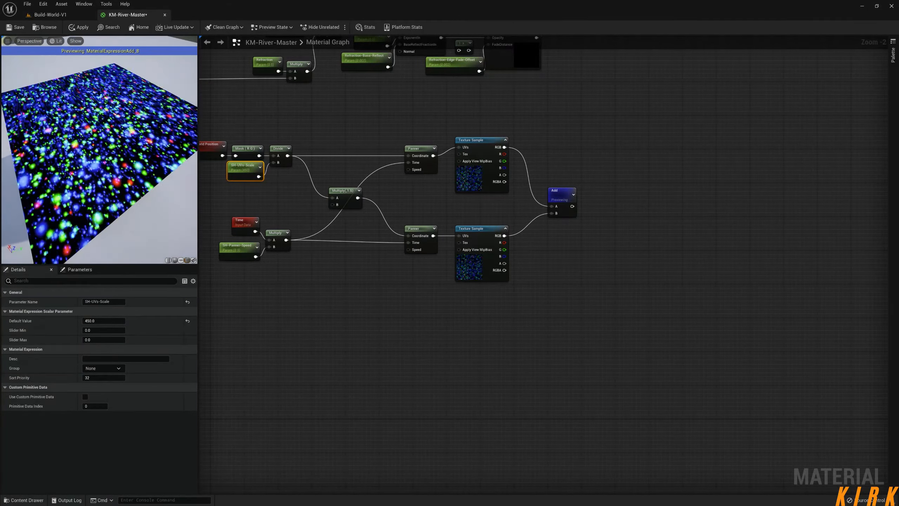
Delete the Add node that combines the two Texture Samples, and shift the original Texture Sample slightly down.
left_click_drag(561, 197, 611, 202)
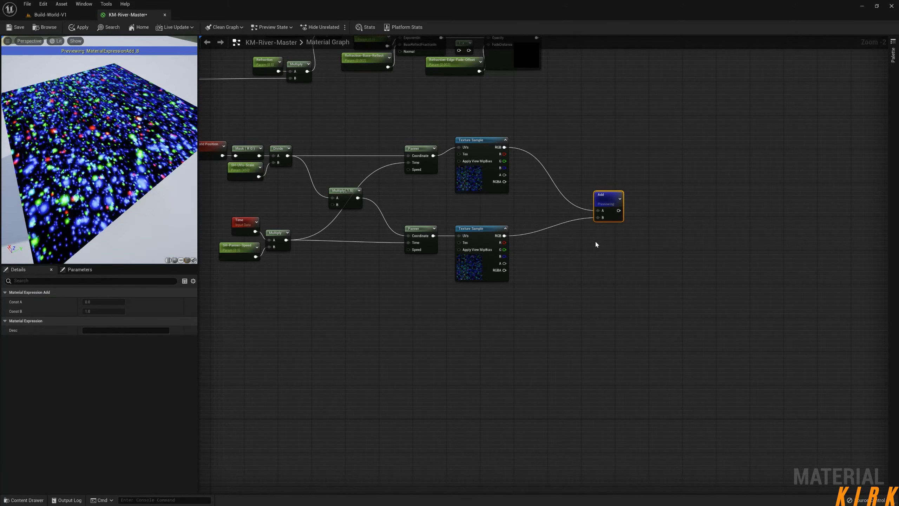
key("Delete")
left_click_drag(473, 140, 474, 144)
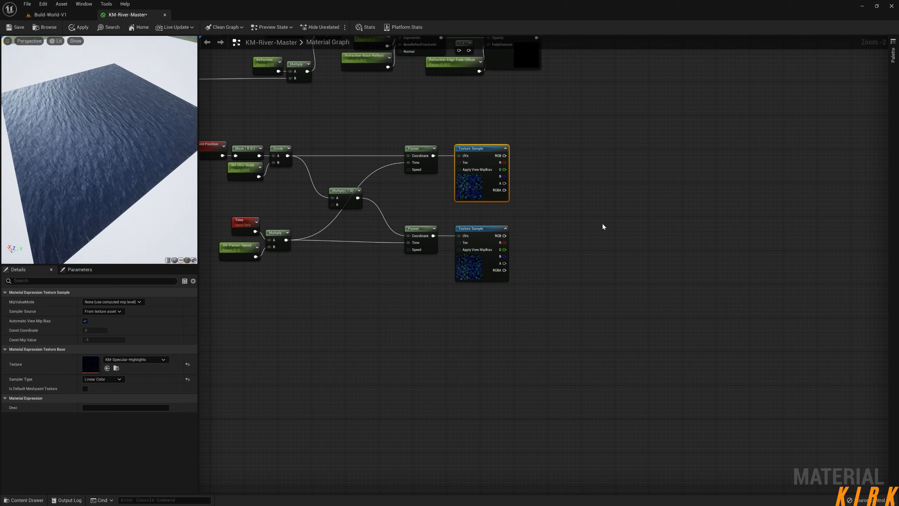
Place a Multiply node combining the red channel outputs of both Texture Samples.
left_click(543, 180)
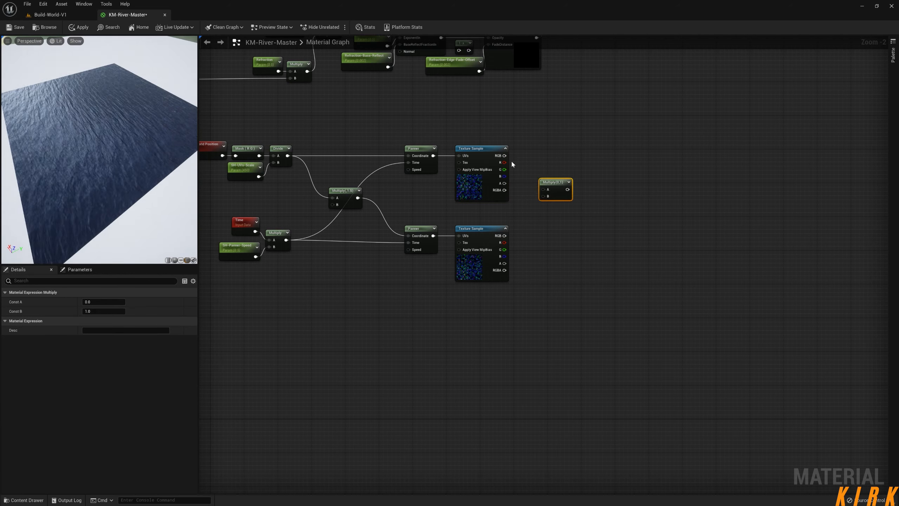
left_click_drag(504, 163, 544, 190)
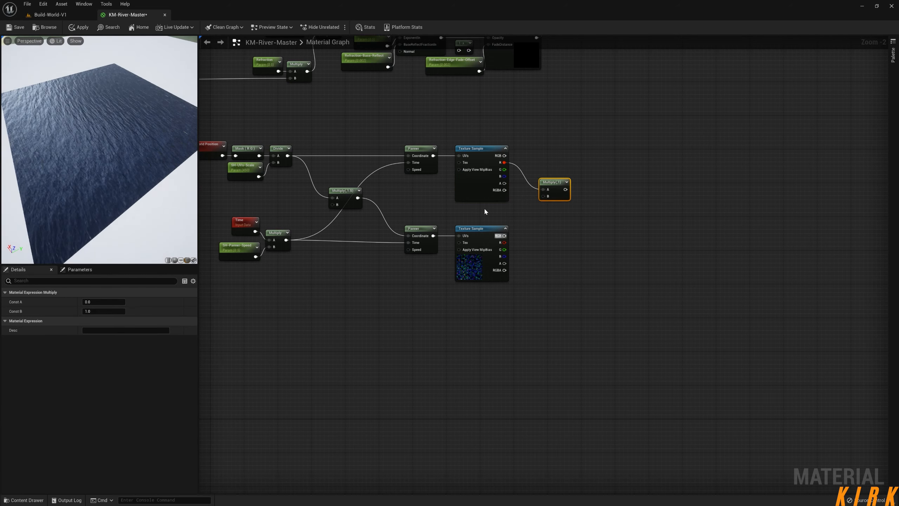
left_click_drag(503, 243, 557, 180)
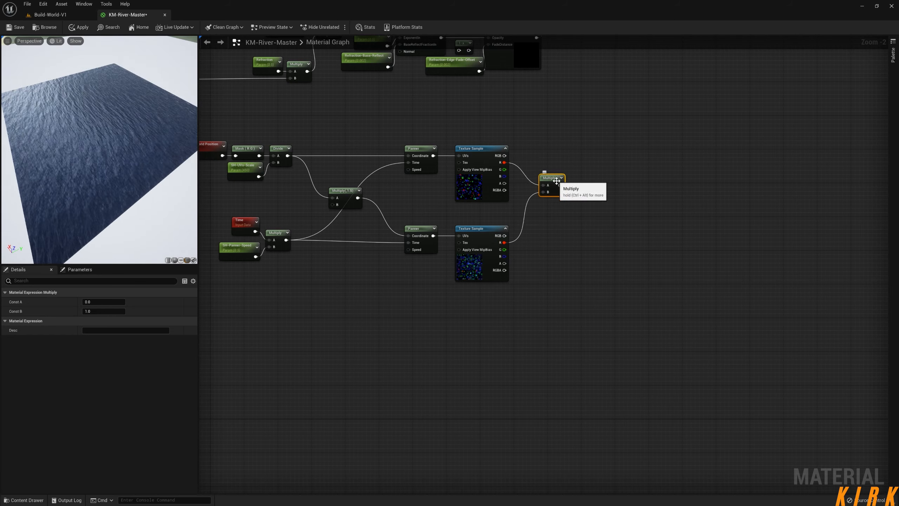
Preview the red-channel Multiply node and inspect its sparkles on the mesh from near and far.
right_click(550, 178)
left_click(575, 194)
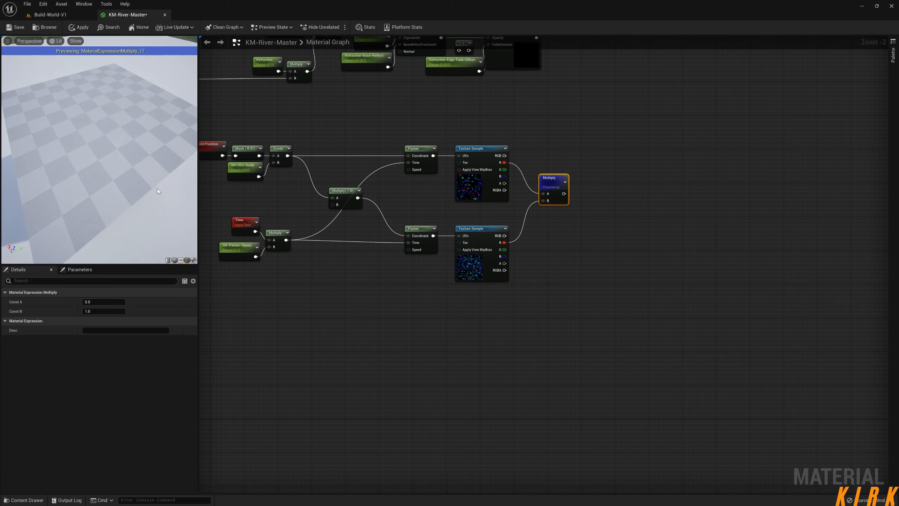
left_click_drag(161, 173, 138, 212)
scroll(138, 212, "down", 5)
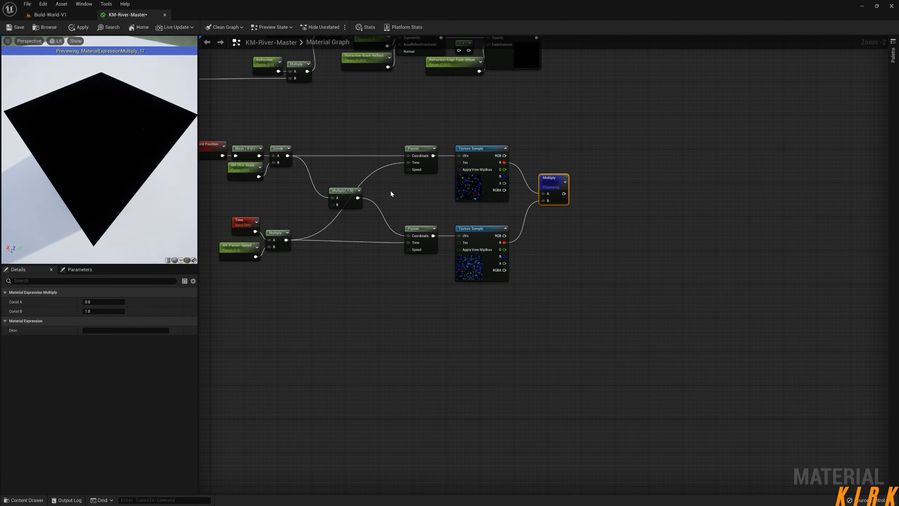
scroll(117, 170, "up", 5)
left_click_drag(117, 170, 130, 149)
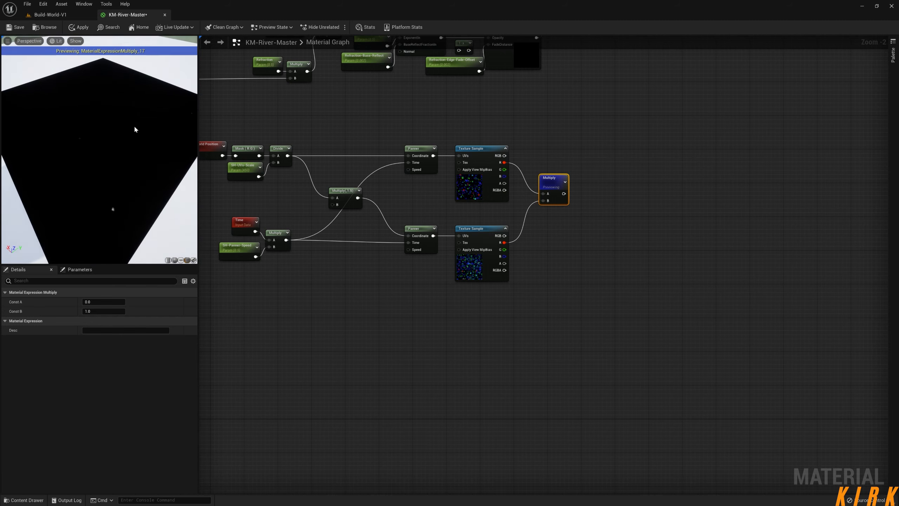
Preview the original Texture Sample for comparison, and return the preview to the red-channel Multiply node.
right_click(562, 181)
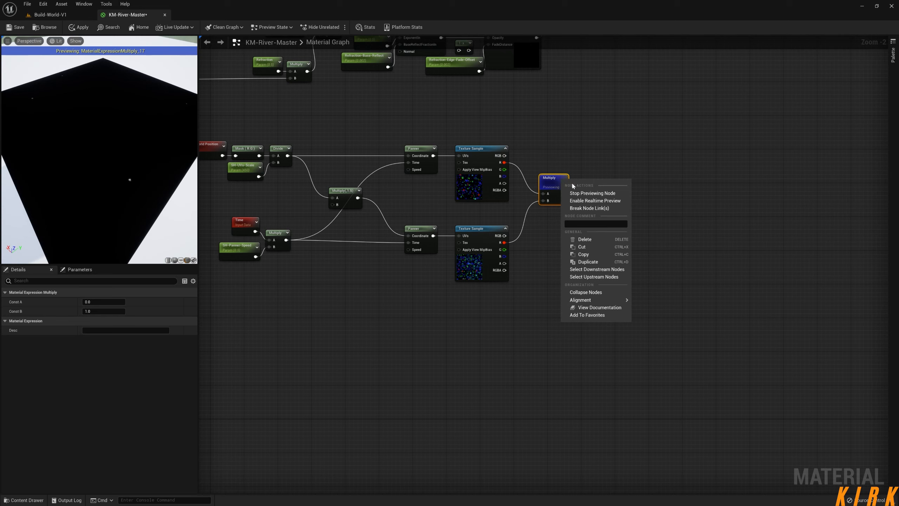
right_click(485, 155)
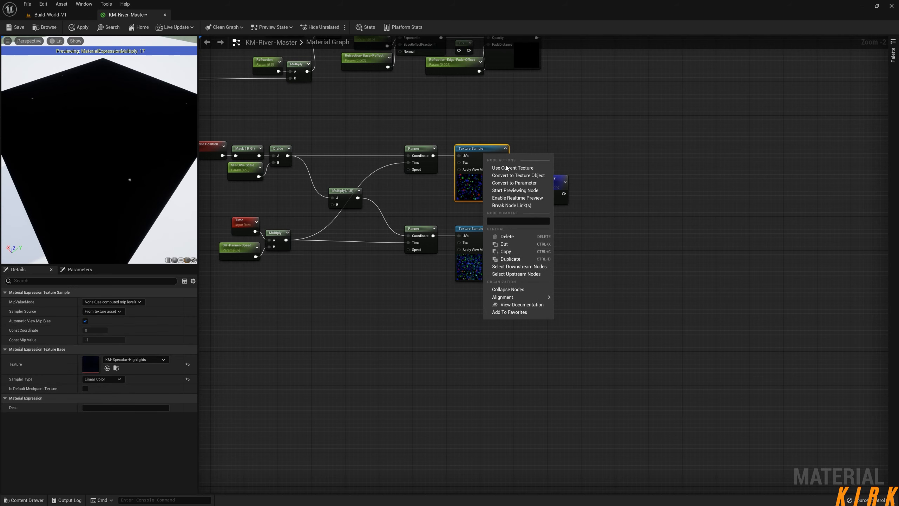
left_click(515, 191)
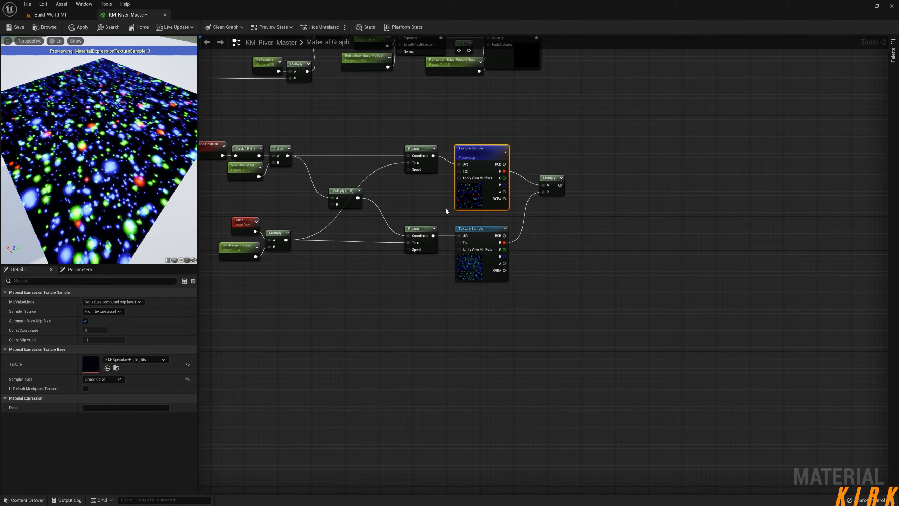
right_click(548, 180)
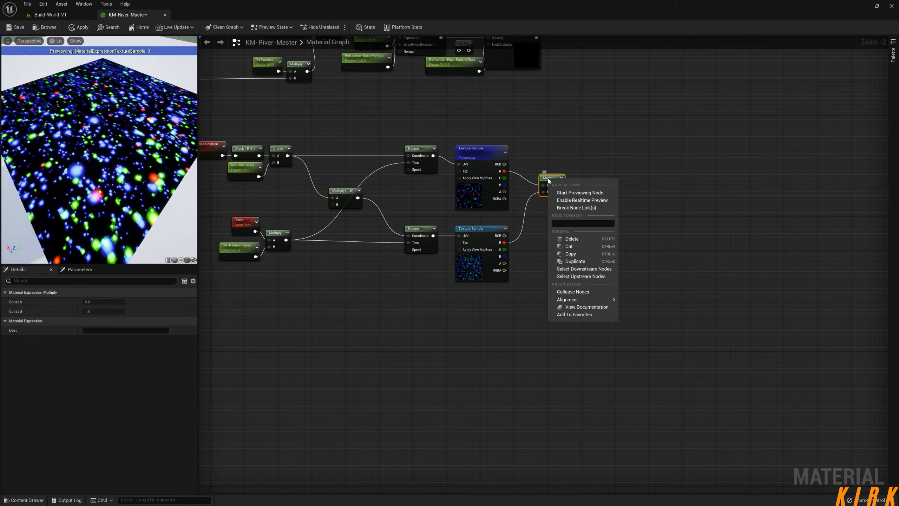
left_click(584, 193)
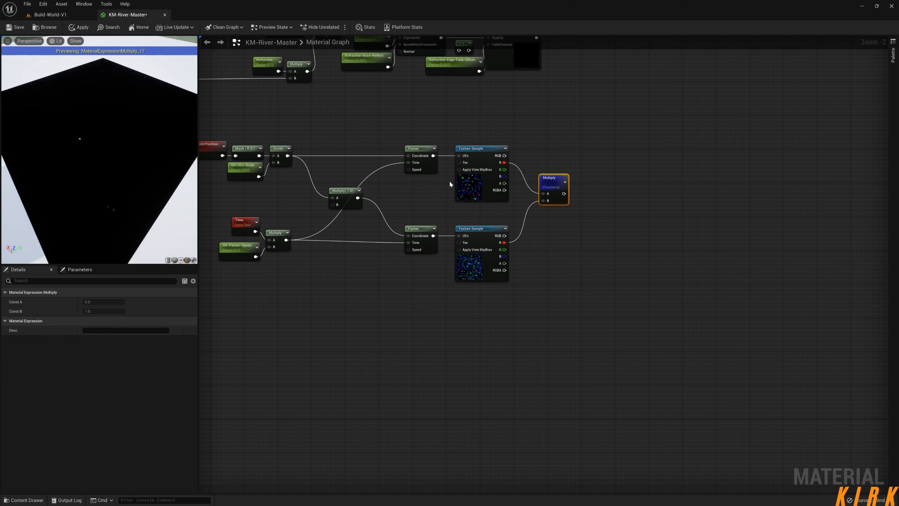
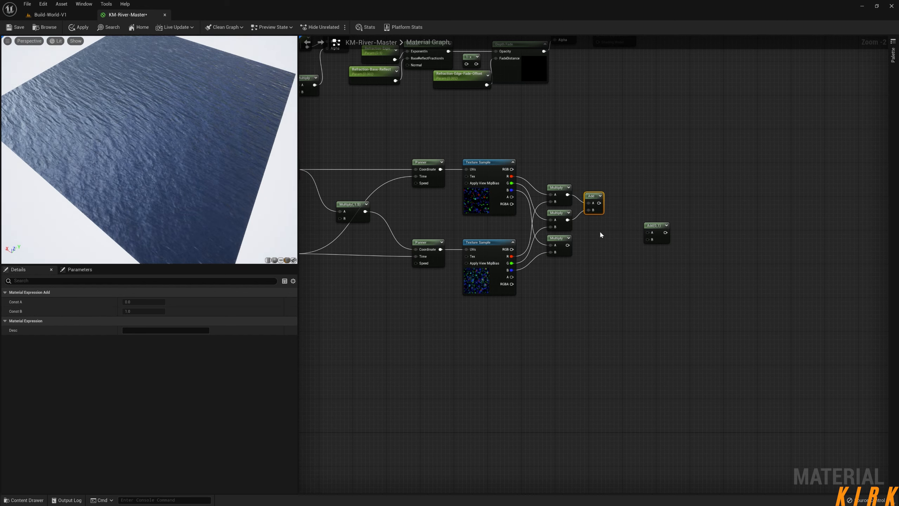
Sum the third channel Multiply with the first Add's result in a second Add node, and preview that node on the mesh.
left_click_drag(598, 203, 630, 236)
left_click_drag(566, 245, 622, 244)
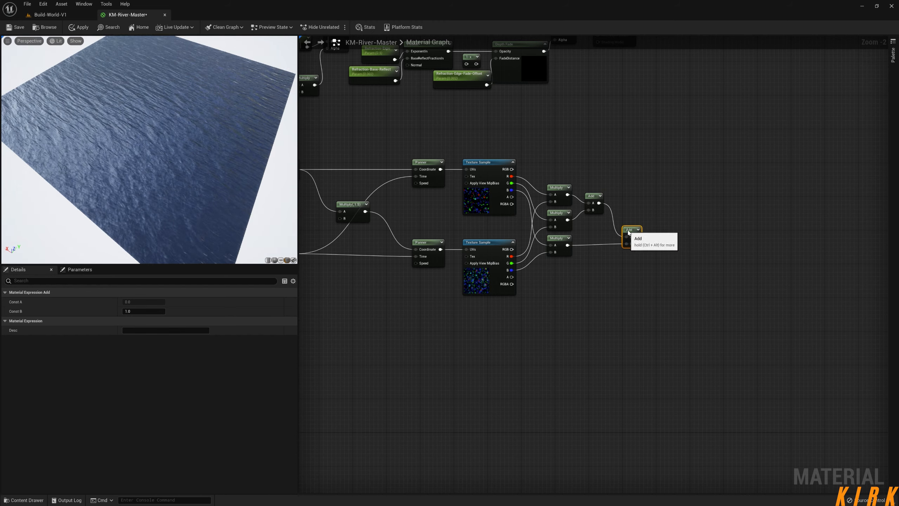
right_click(631, 234)
left_click(654, 246)
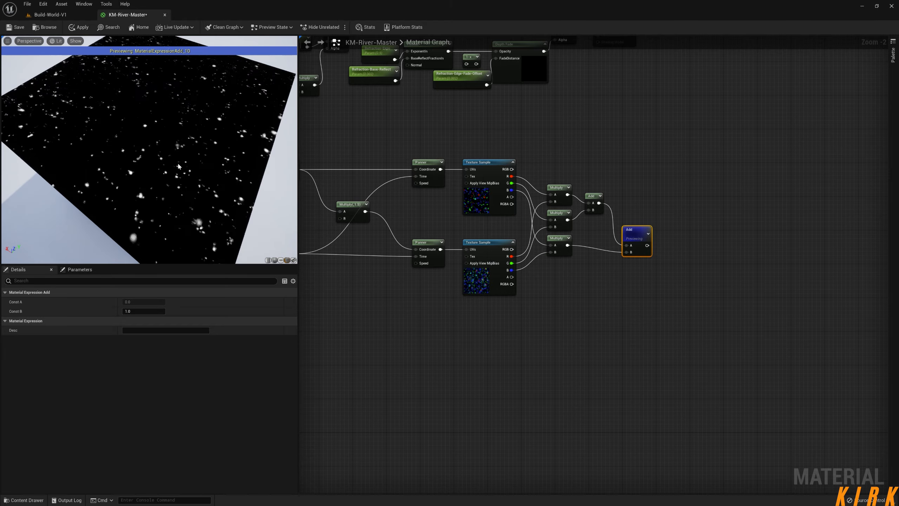
mouse_move(148, 153)
left_mouse_down()
mouse_move(165, 134)
mouse_move(152, 150)
mouse_move(189, 138)
left_mouse_up()
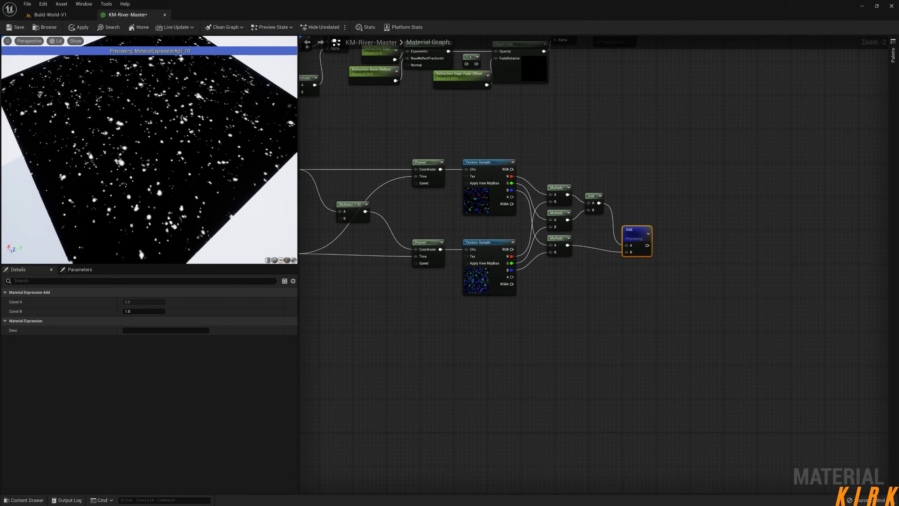
Connect the second Add node's output to the material's Emissive Color and apply the changes to the material.
right_click(647, 245)
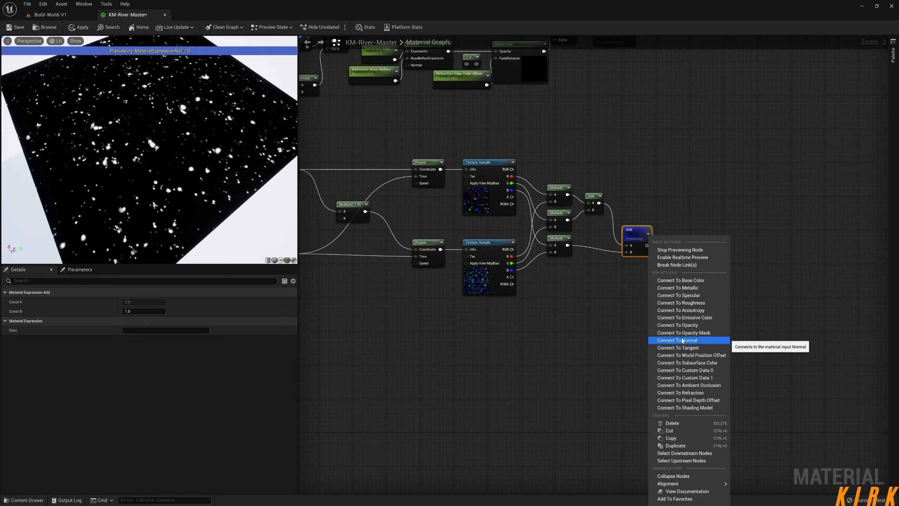
left_click(684, 318)
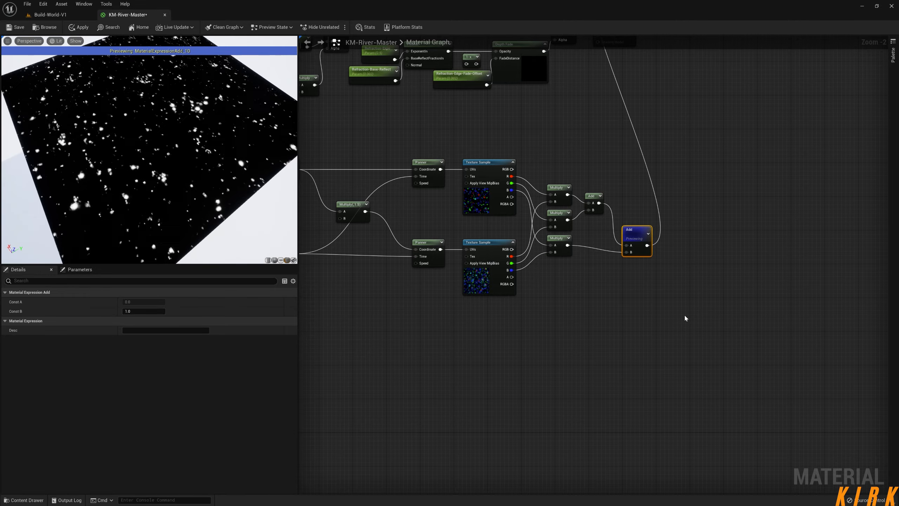
right_click(646, 243)
left_click(696, 216)
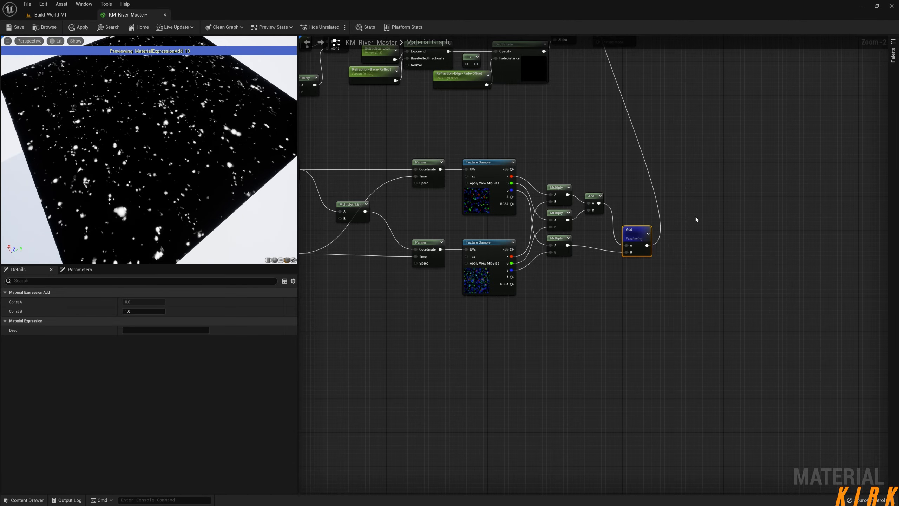
right_click(646, 245)
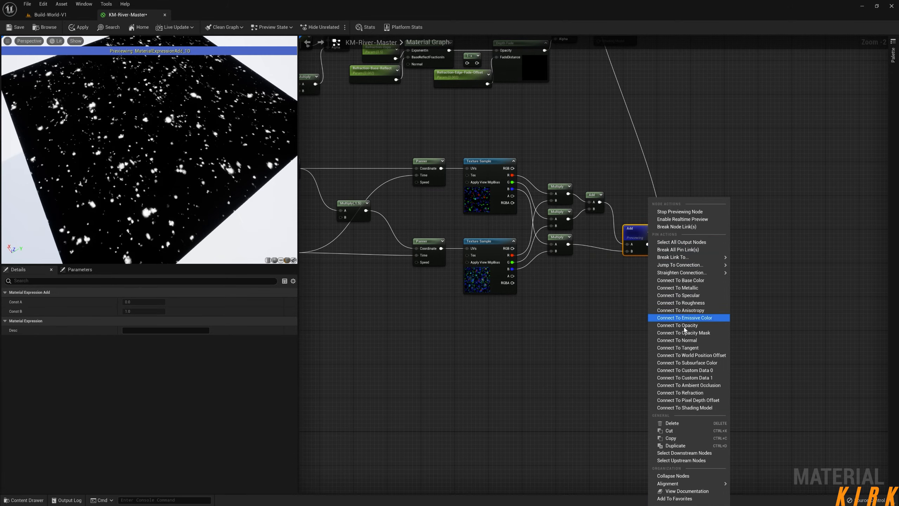
left_click(693, 318)
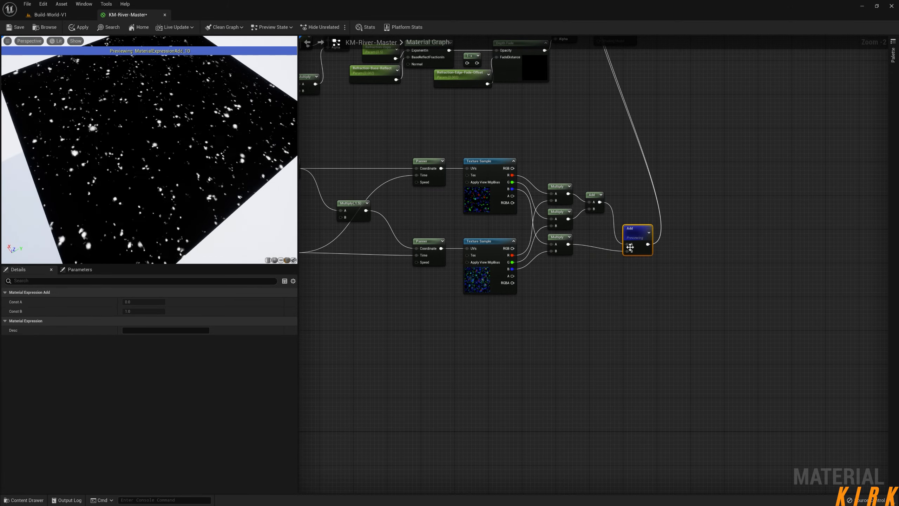
left_click(78, 28)
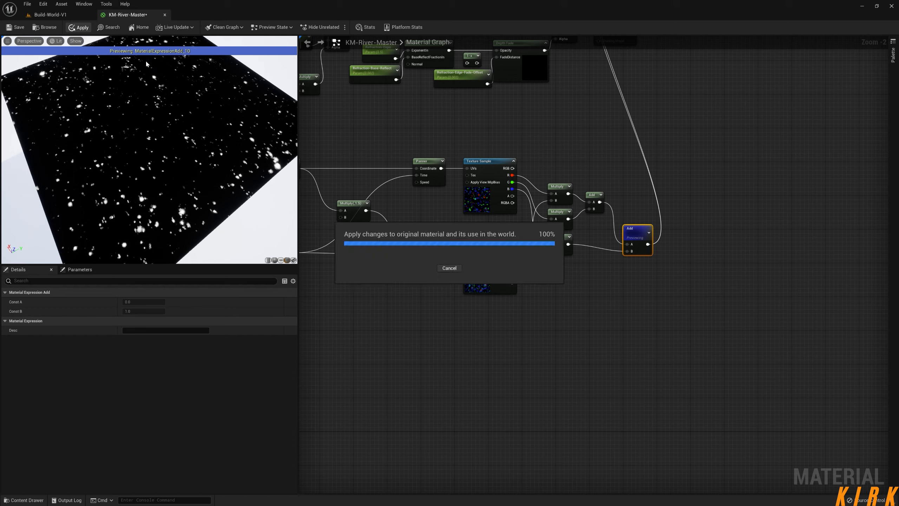
Inspect the sparkles on the river water in the Build-World-V1 level, and return to the KM-River-Master material.
left_click(76, 16)
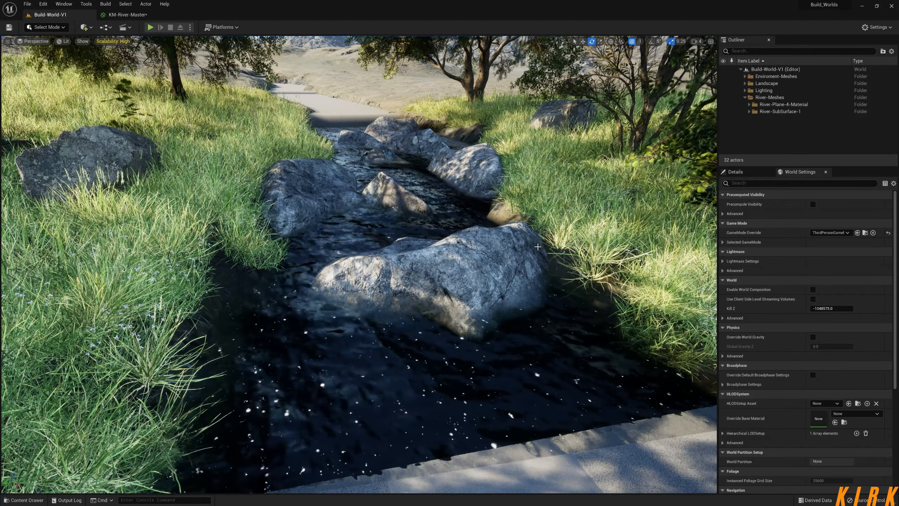
right_click_drag(488, 277, 405, 299)
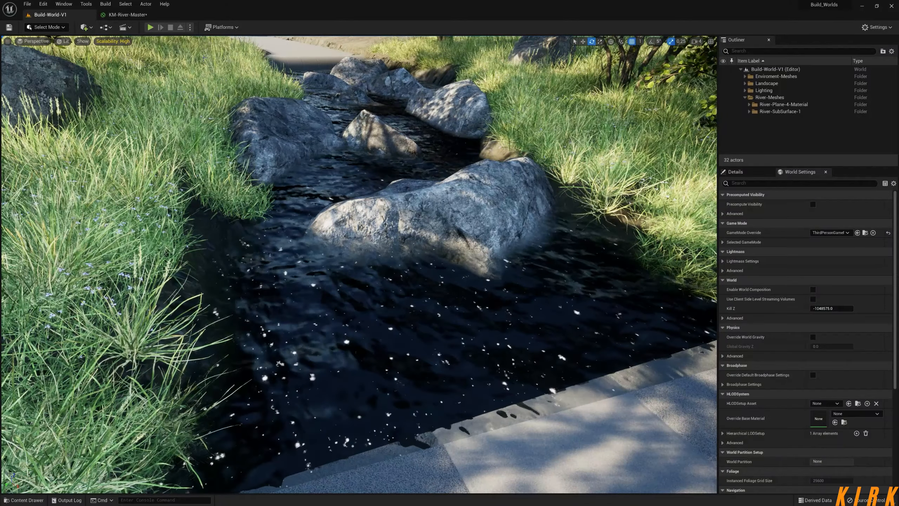
left_click(134, 14)
Place a new Multiply node after the second Add node and feed the Add output into its A input.
scroll(516, 277, "down", 1)
right_click_drag(516, 276, 552, 301)
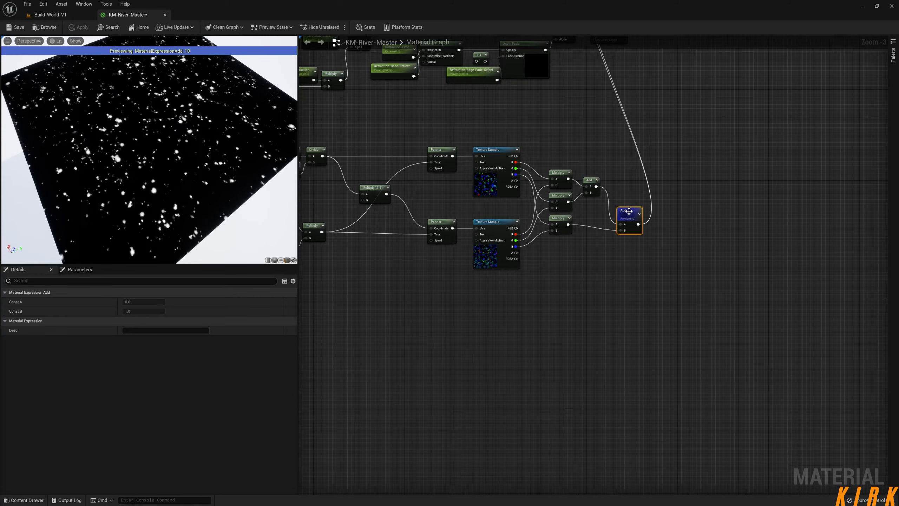
left_click_drag(628, 211, 621, 207)
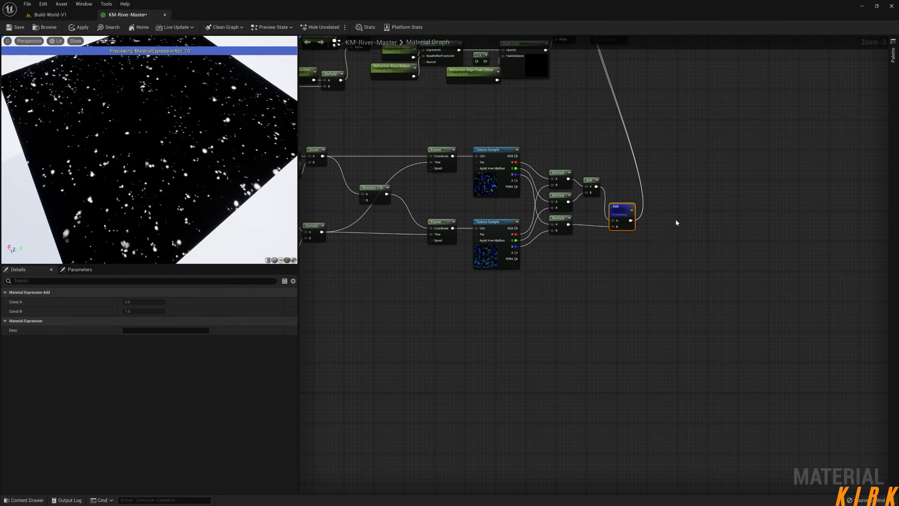
left_click(678, 213)
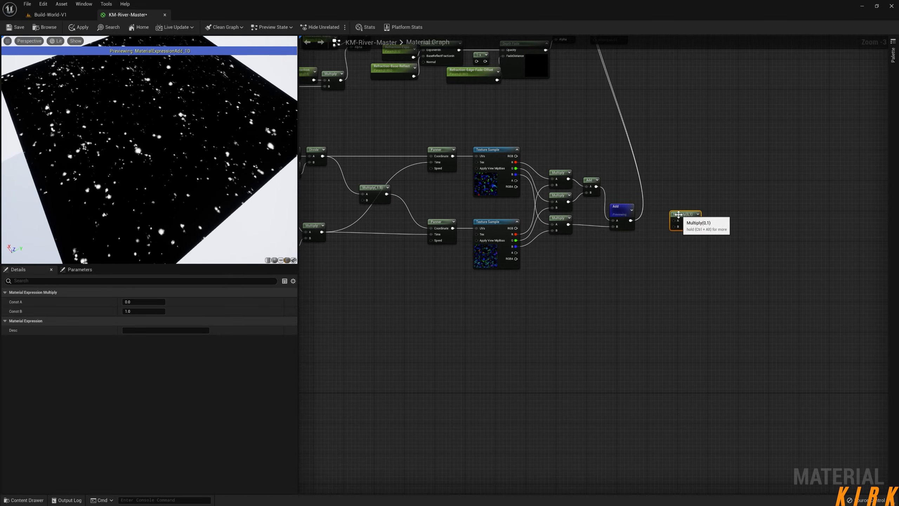
left_click_drag(631, 221, 676, 221)
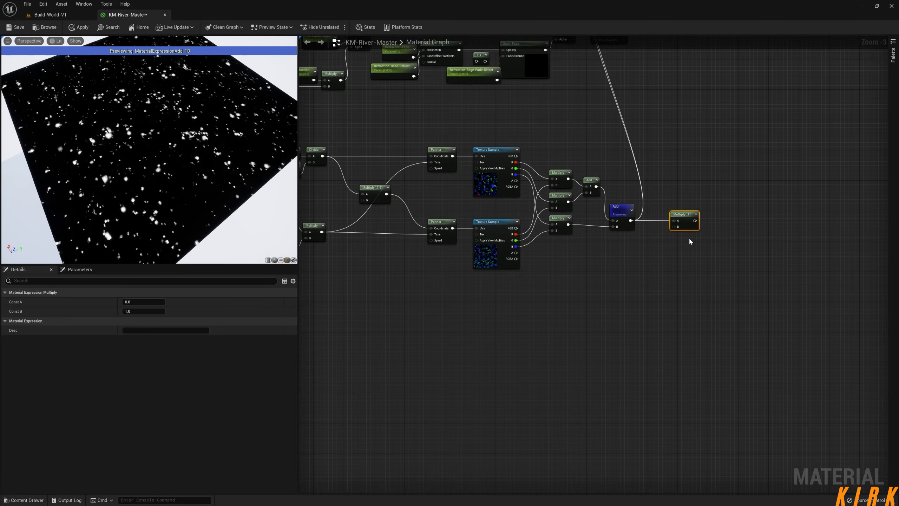
Create a scalar parameter named SH-Brightness with a default value of 1 below the second Add node.
left_click(624, 252)
type("ssssssss")
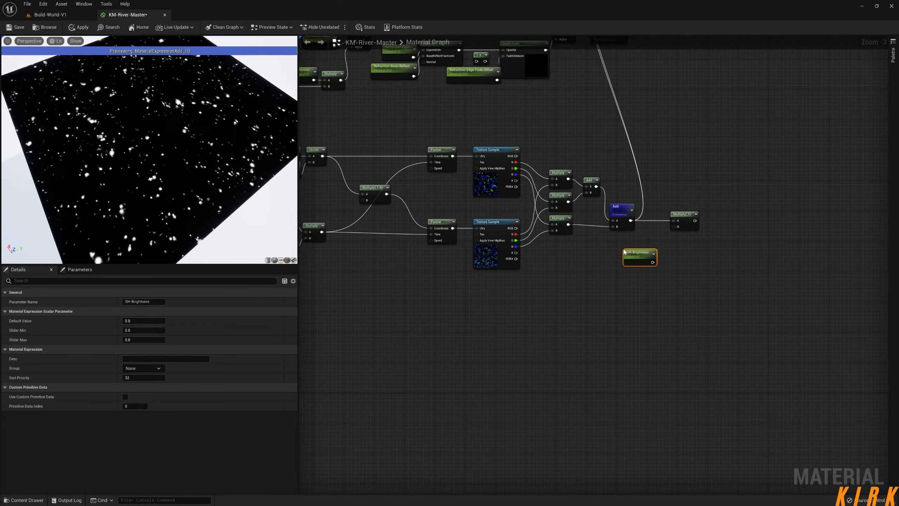
left_click(150, 321)
type("1")
left_click(585, 339)
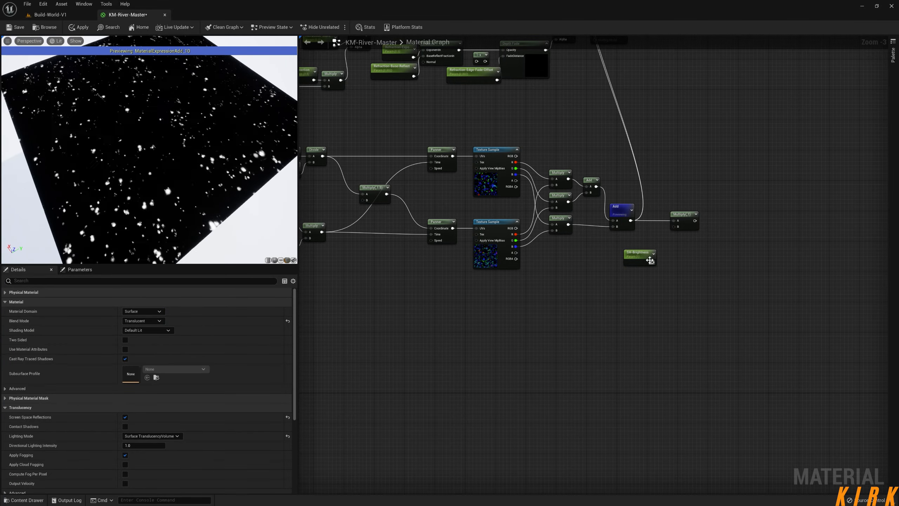
Connect SH-Brightness to the B input of the new Multiply node and preview that Multiply.
left_click_drag(652, 262, 674, 226)
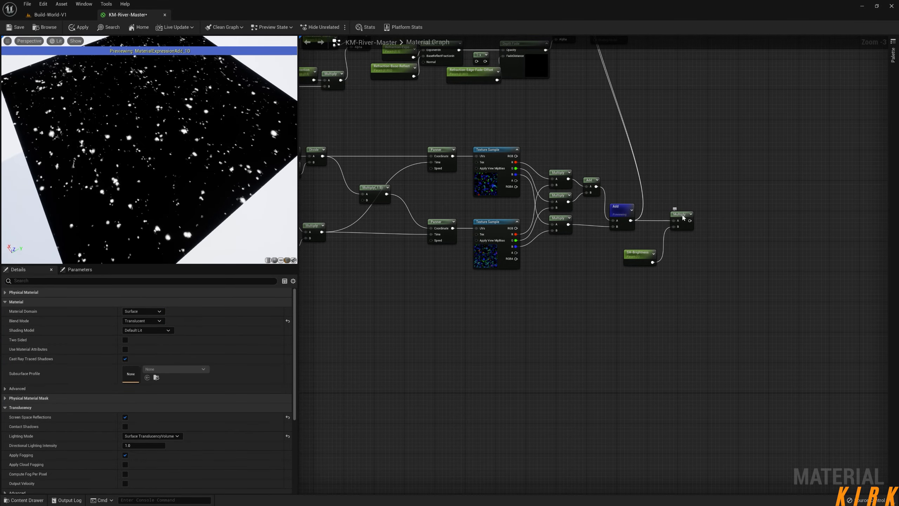
right_click(682, 217)
left_click(719, 230)
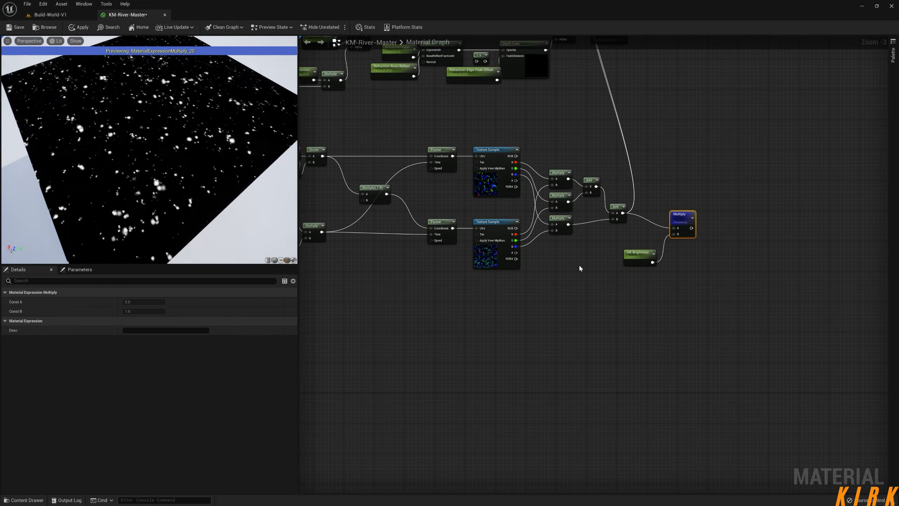
Try increasingly high default values for SH-Brightness, from 5 up to 100.
left_click(655, 250)
left_click(143, 321)
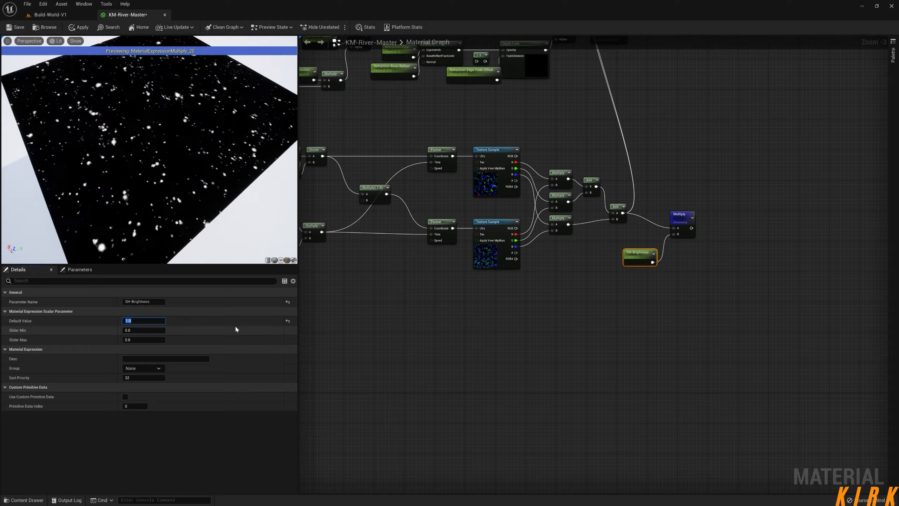
type("1")
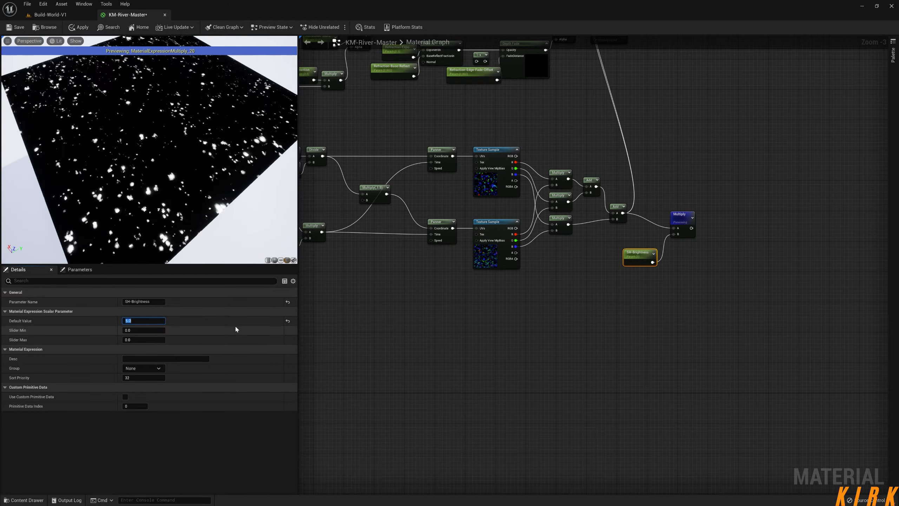
key("BackSpace")
type("5")
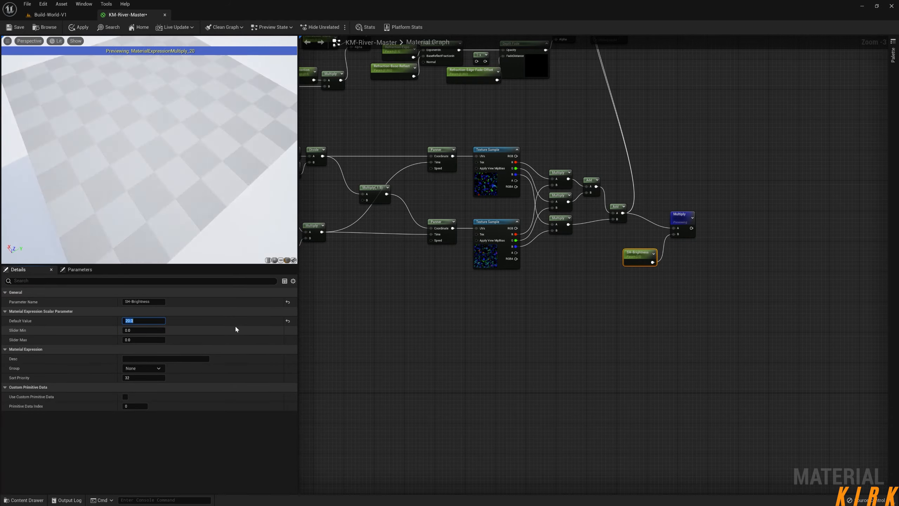
type("0")
key("Return")
type("100")
key("Return")
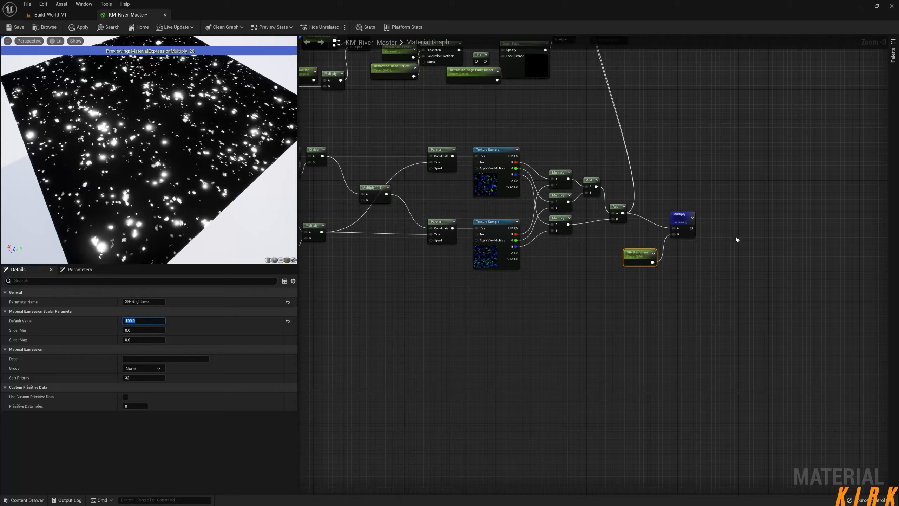
Connect the output of the SH-Brightness Multiply node to the material's Emissive Color.
right_click(692, 229)
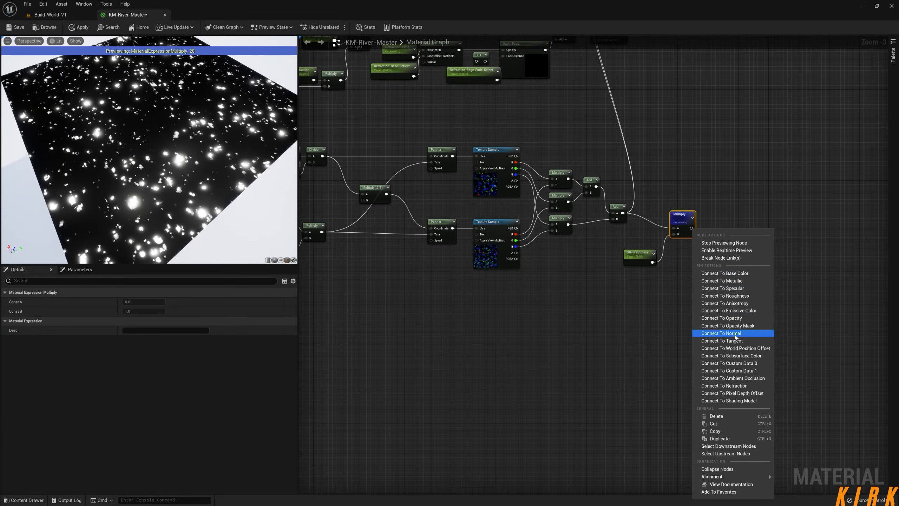
left_click(740, 311)
right_click_drag(656, 232, 620, 338)
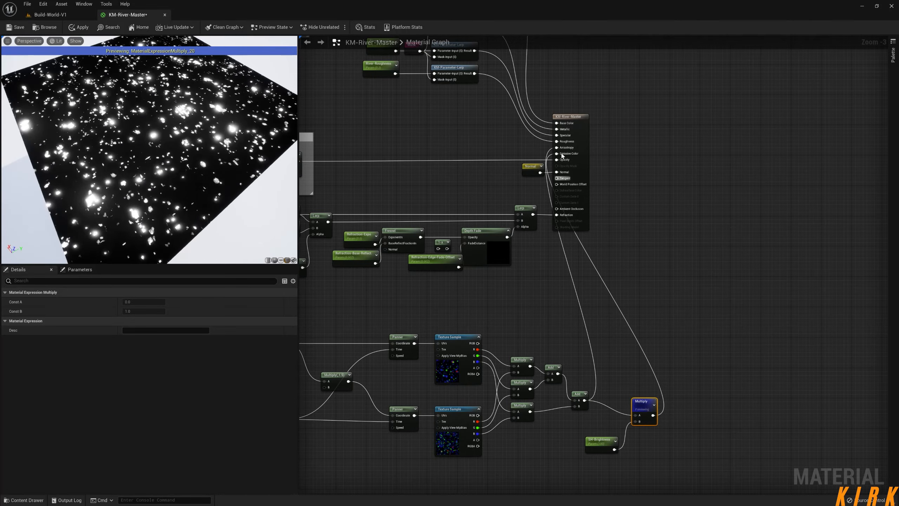
Move the brightness Multiply and SH-Brightness nodes close to the second Add, and set the SH-Brightness default value to 25.
right_click_drag(642, 398, 645, 345)
left_click_drag(645, 345, 634, 330)
left_click_drag(613, 390, 641, 336)
left_click(605, 354)
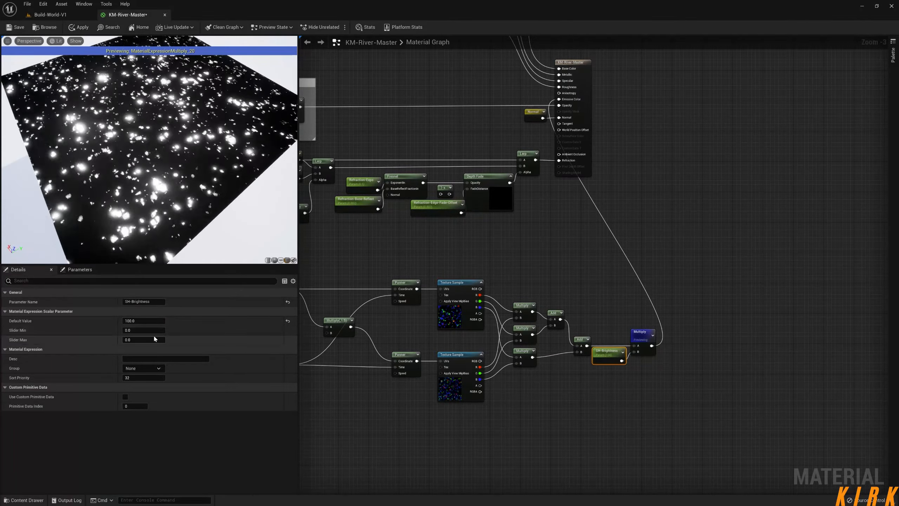
type("25")
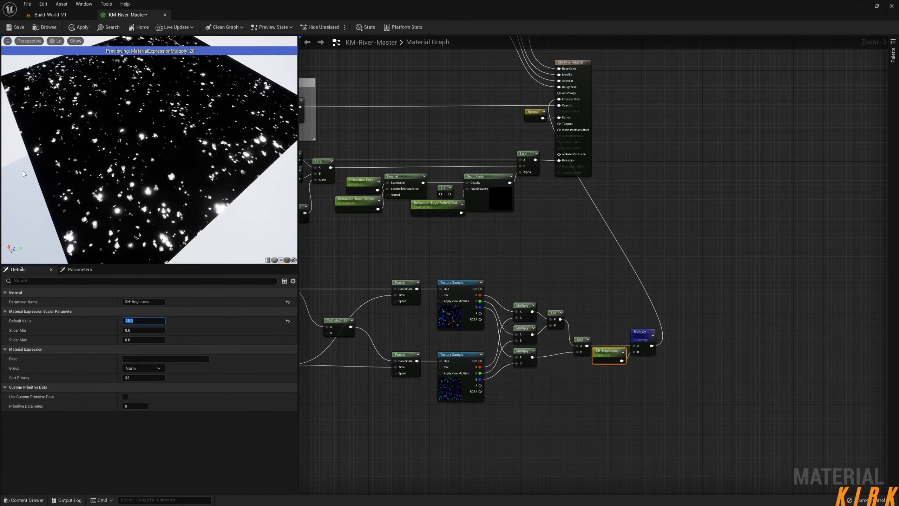
Insert a duplicated Multiply node between the second Add and the brightness Multiply, rearranging the neighbouring nodes to fit.
left_click_drag(692, 305, 601, 375)
left_click_drag(607, 357, 656, 353)
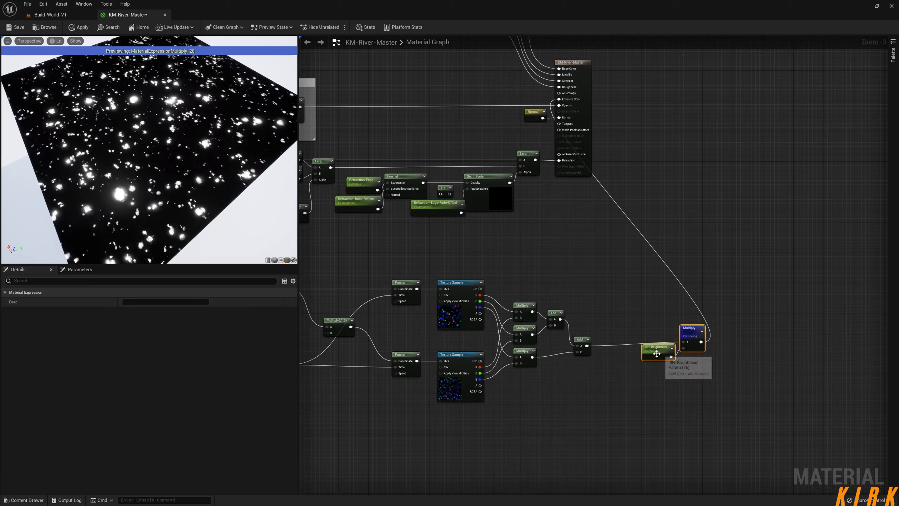
left_click(530, 360)
key("ctrl+d")
mouse_move(629, 369)
left_mouse_down()
mouse_move(609, 341)
mouse_move(601, 345)
mouse_move(684, 342)
mouse_move(635, 370)
mouse_move(611, 371)
left_mouse_up()
left_click_drag(688, 336, 646, 339)
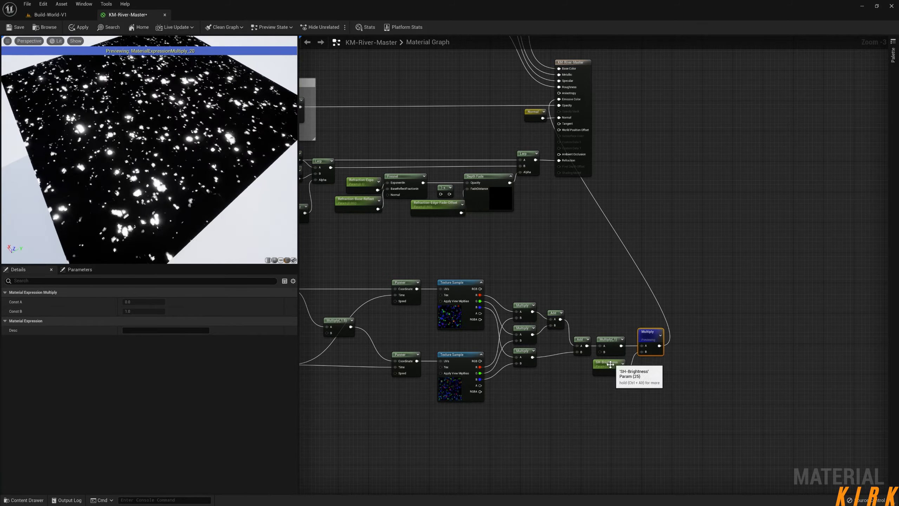
Set Const B of the inserted Multiply node to 5.
left_click(611, 338)
left_click(144, 311)
type("5")
key("Return")
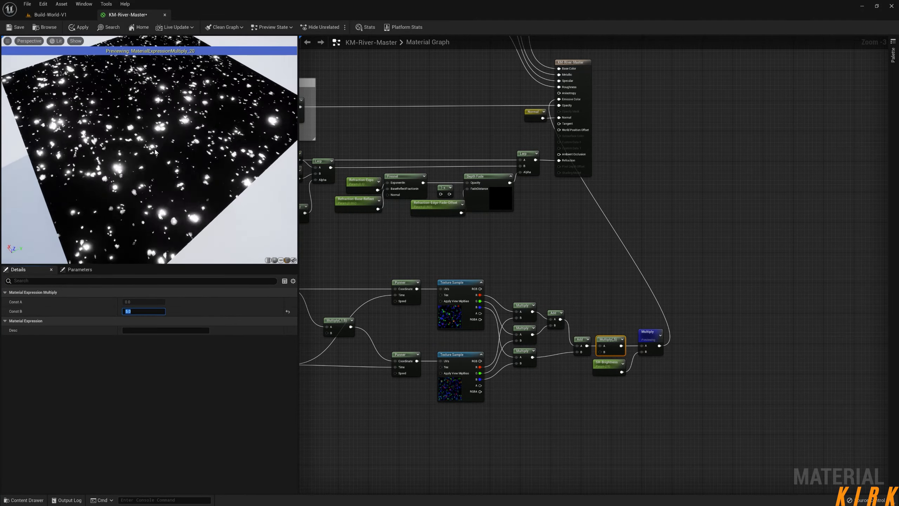
Lower the default value of the SH-Brightness parameter to 2.
left_click(609, 367)
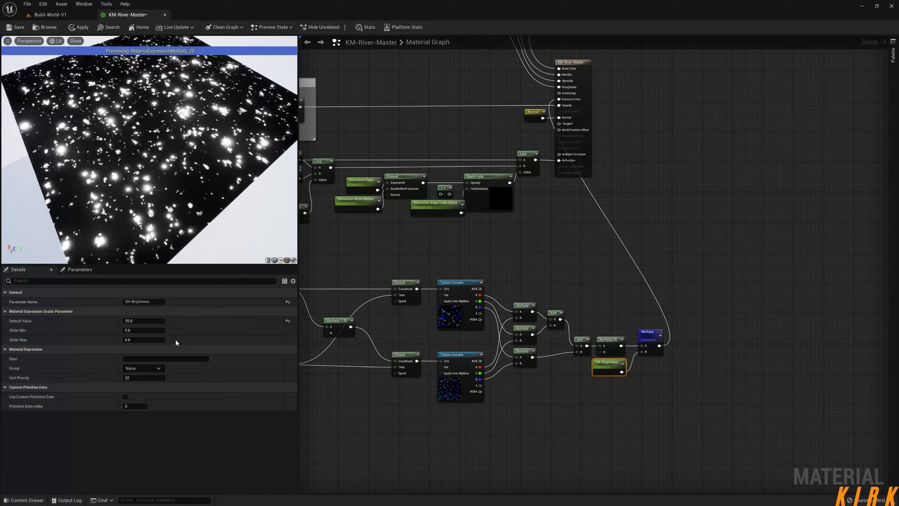
left_click_drag(146, 320, 128, 321)
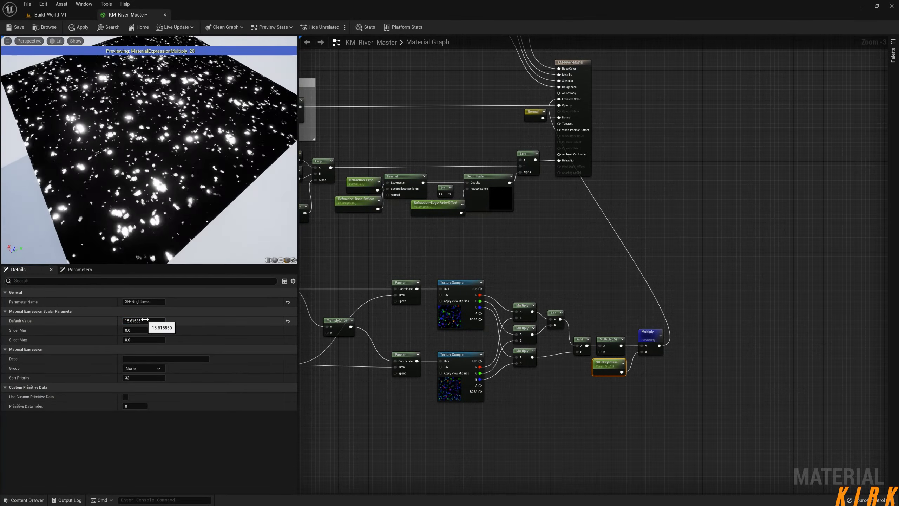
left_click(146, 321)
type("1")
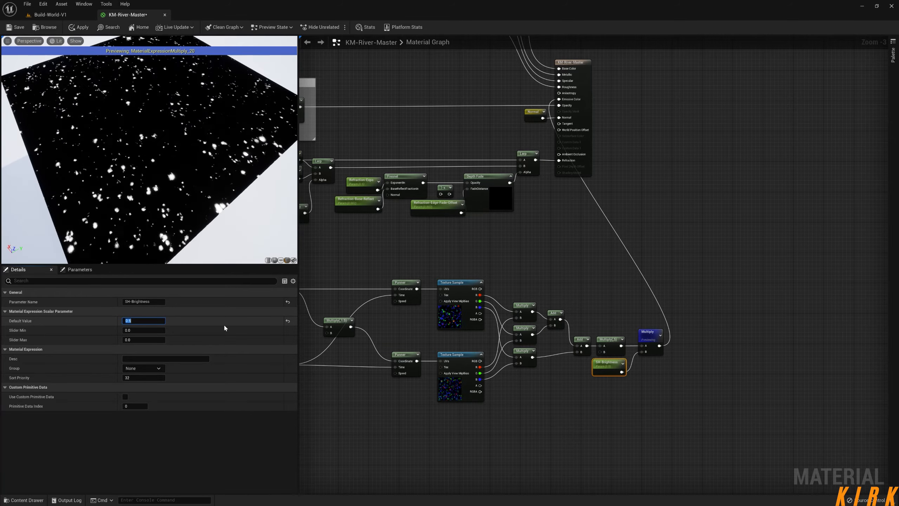
key("Return")
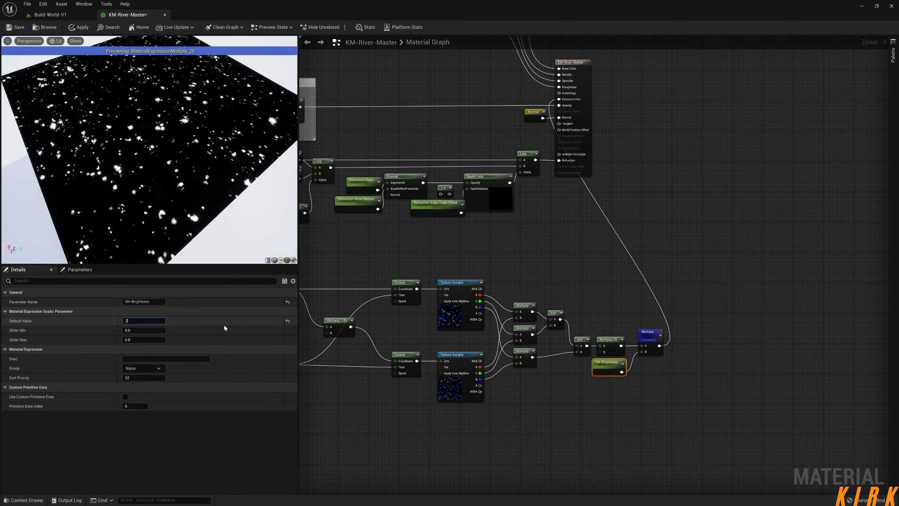
type("2")
key("Return")
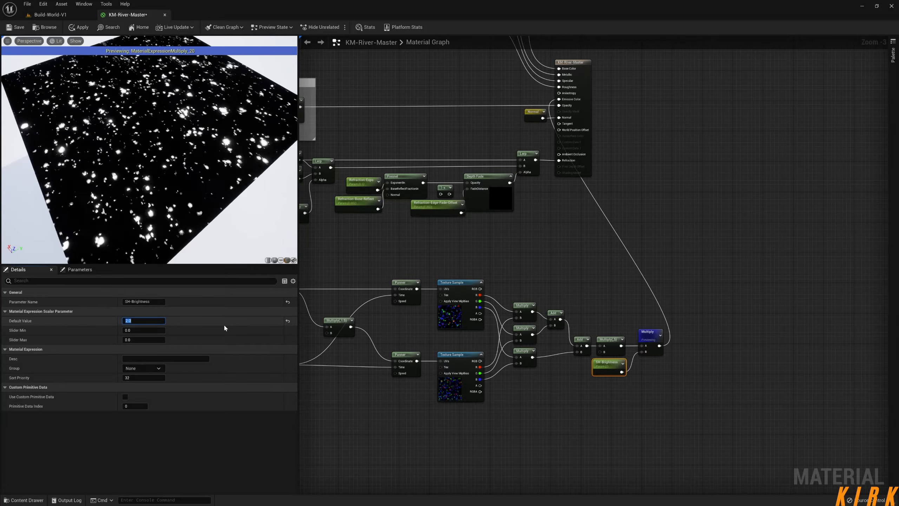
Set the default value of the SH-Brightness parameter to 1.
type("1")
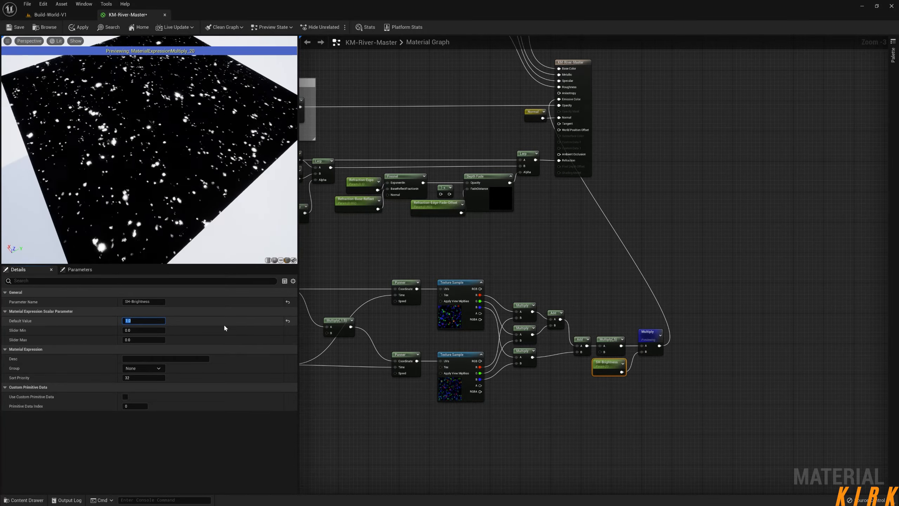
key("Return")
right_click_drag(580, 407, 584, 370)
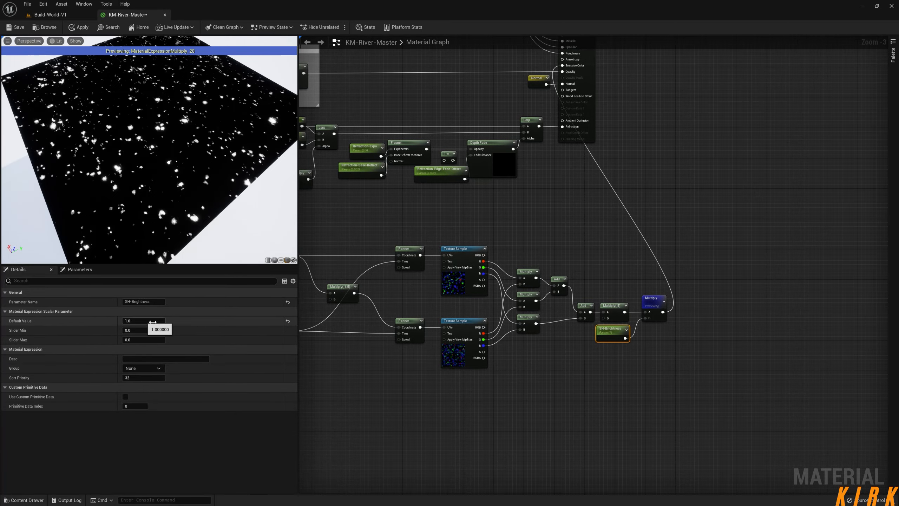
Reposition the Multiply(,1.5) node between the Divide node and the lower Panner to tidy the highlight network.
right_click_drag(512, 410, 638, 361)
right_click_drag(542, 358, 598, 330)
left_click_drag(825, 140, 359, 312)
left_click(432, 307)
left_click_drag(439, 145, 329, 253)
left_click_drag(391, 264, 437, 262)
left_click(479, 205)
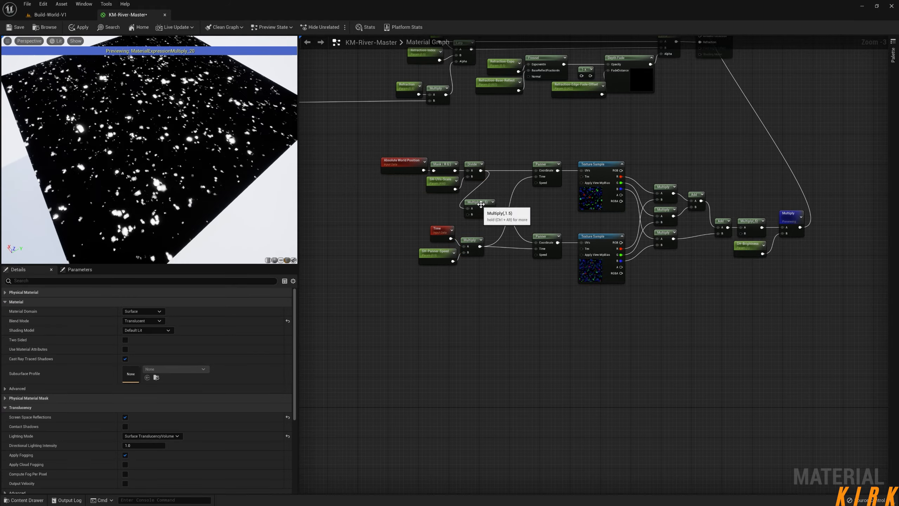
left_click_drag(478, 205, 505, 207)
left_click(532, 301)
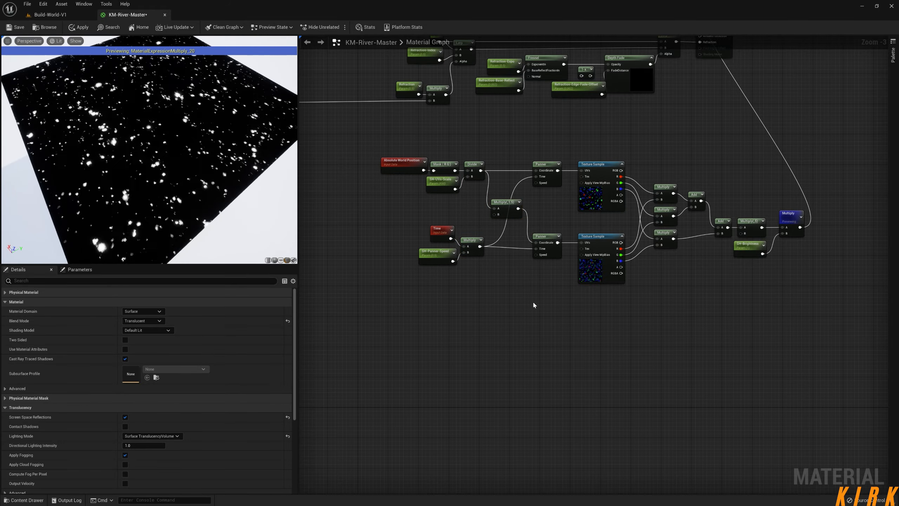
Apply the material changes and inspect the highlights on the river in the Build-World-V1 level.
right_click_drag(612, 331, 625, 313)
mouse_move(199, 194)
left_mouse_down()
mouse_move(159, 184)
mouse_move(227, 184)
mouse_move(184, 190)
mouse_move(193, 189)
left_mouse_up()
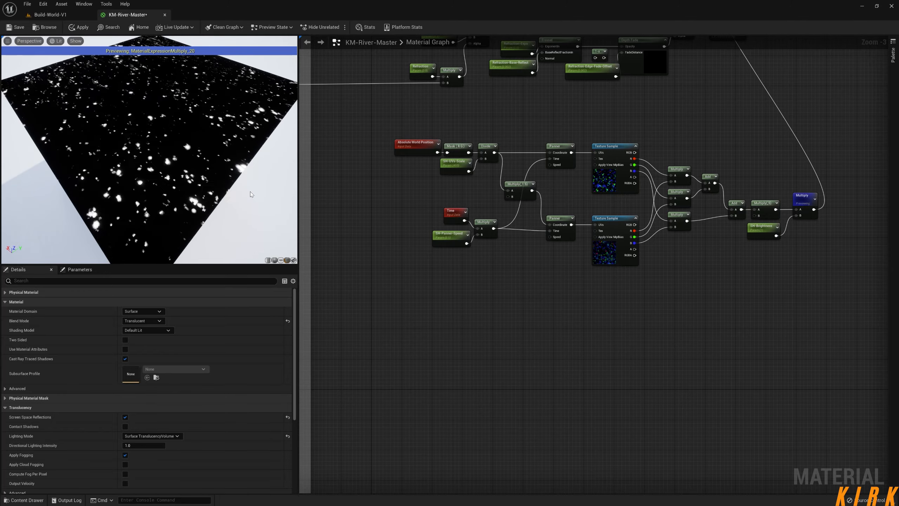
left_click(81, 28)
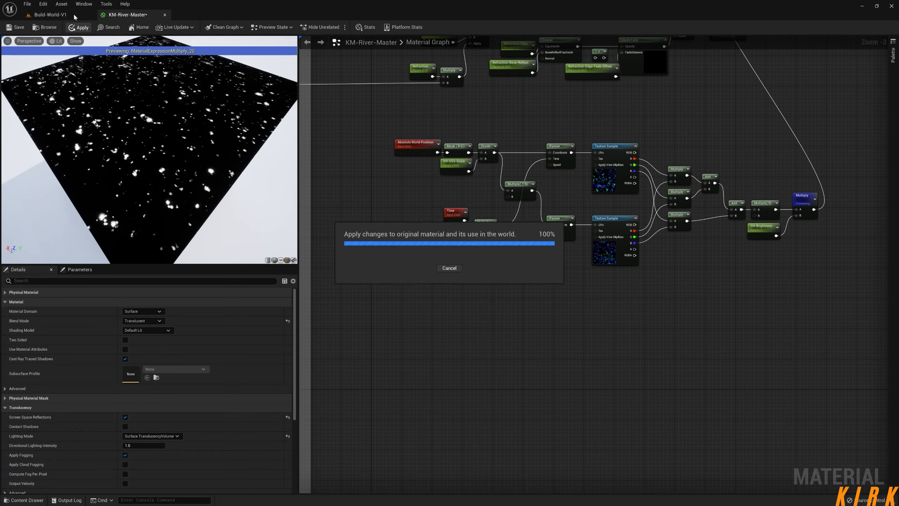
left_click(74, 14)
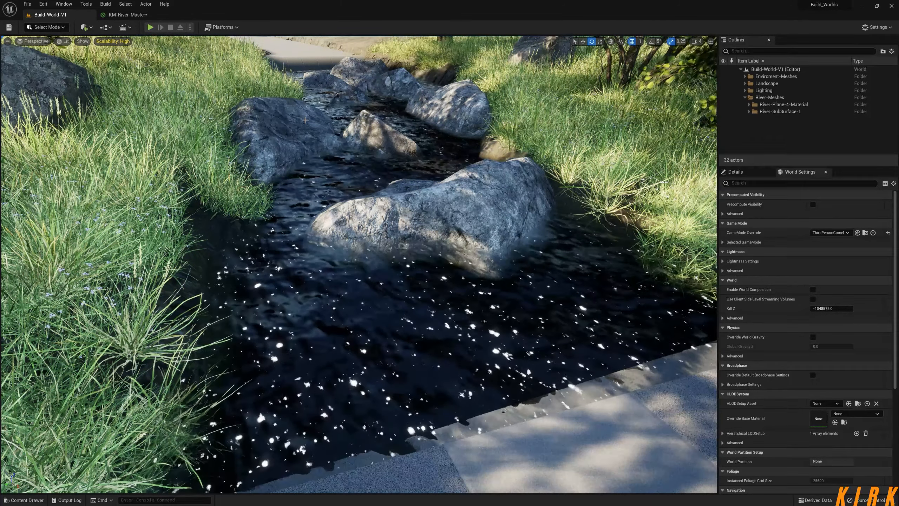
right_click_drag(305, 120, 263, 127)
Return to the KM-River-Master graph and add a component mask with R, G and B enabled in the empty area below the highlight network.
left_click(120, 14)
right_click_drag(563, 342, 578, 308)
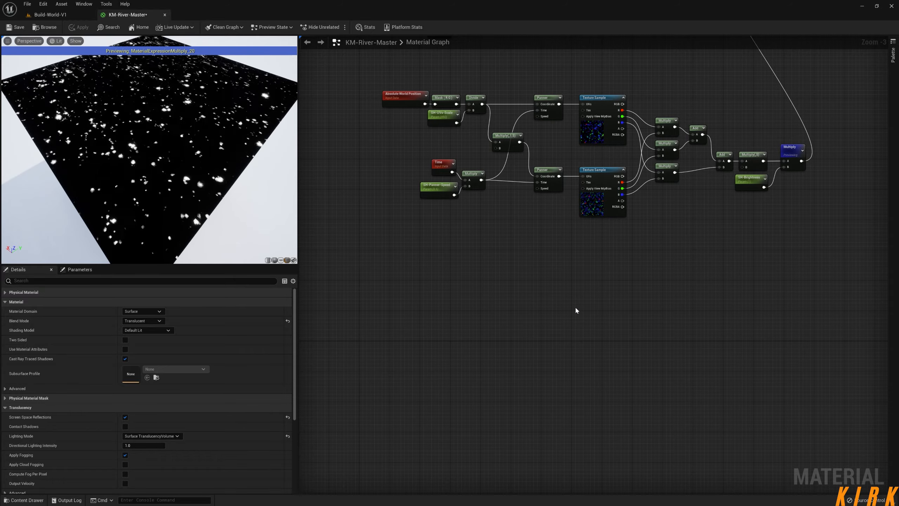
right_click_drag(488, 324, 538, 287)
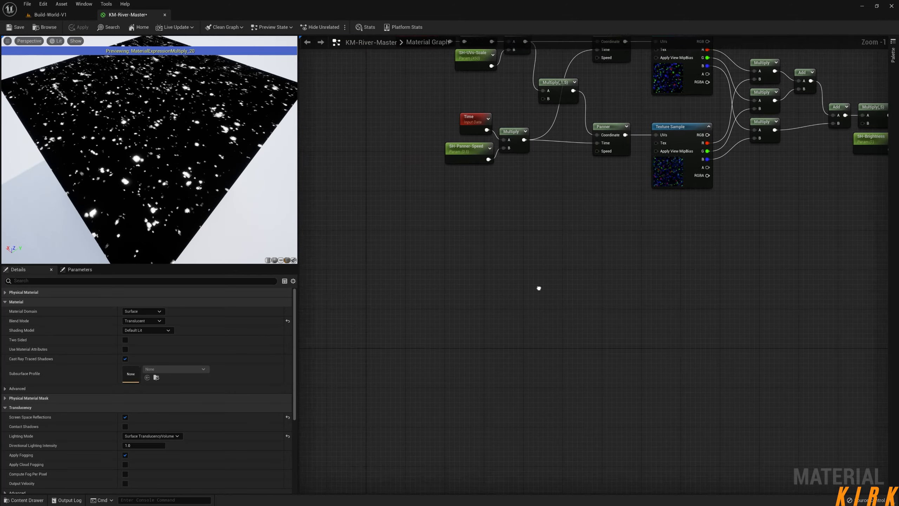
scroll(489, 315, "up", 2)
right_click_drag(490, 315, 538, 295)
scroll(485, 307, "down", 2)
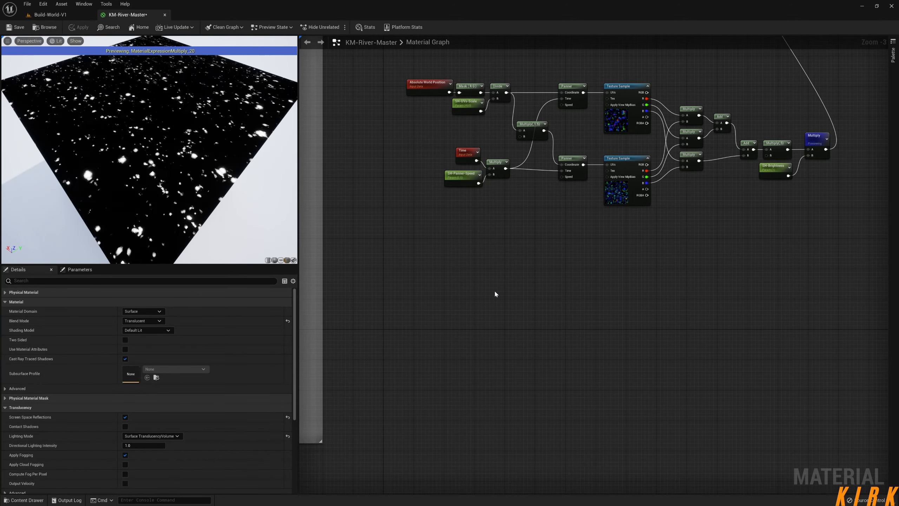
right_click_drag(485, 276, 472, 273)
right_click(446, 256)
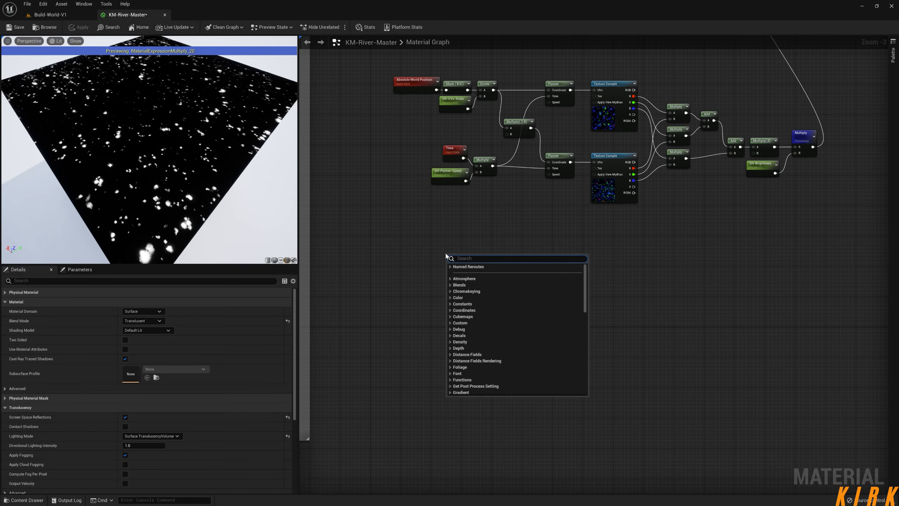
type("comp")
key("Return")
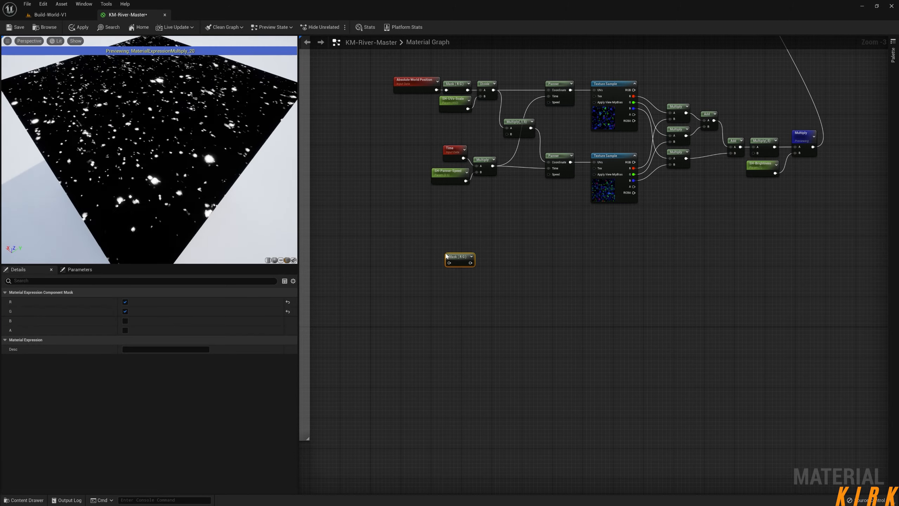
left_click(126, 320)
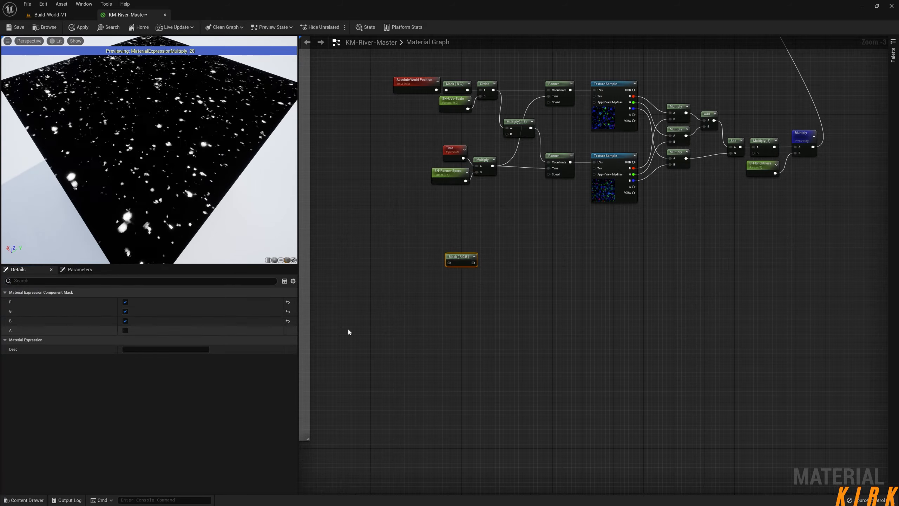
mouse_move(460, 261)
left_mouse_down()
mouse_move(445, 266)
mouse_move(456, 270)
left_mouse_up()
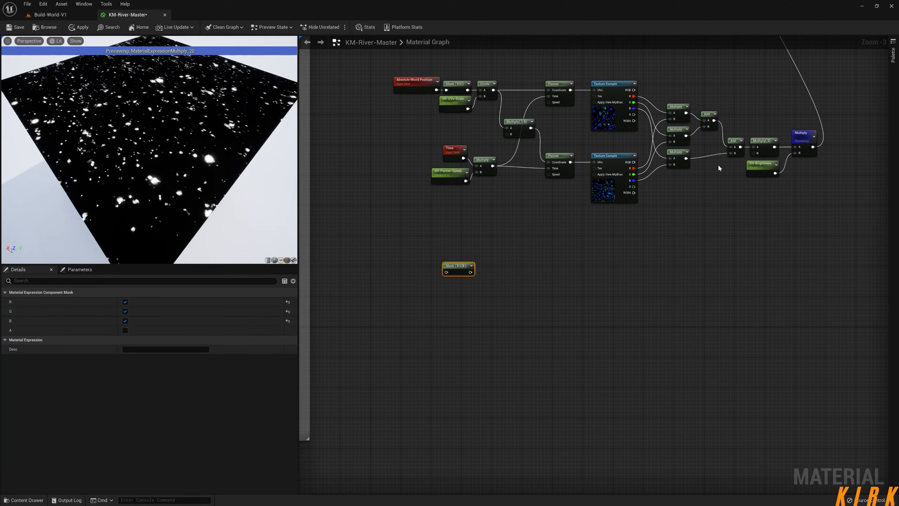
left_click_drag(460, 268, 485, 282)
Add a ReflectionVectorWS node and place it below the new RGB mask.
right_click(413, 245)
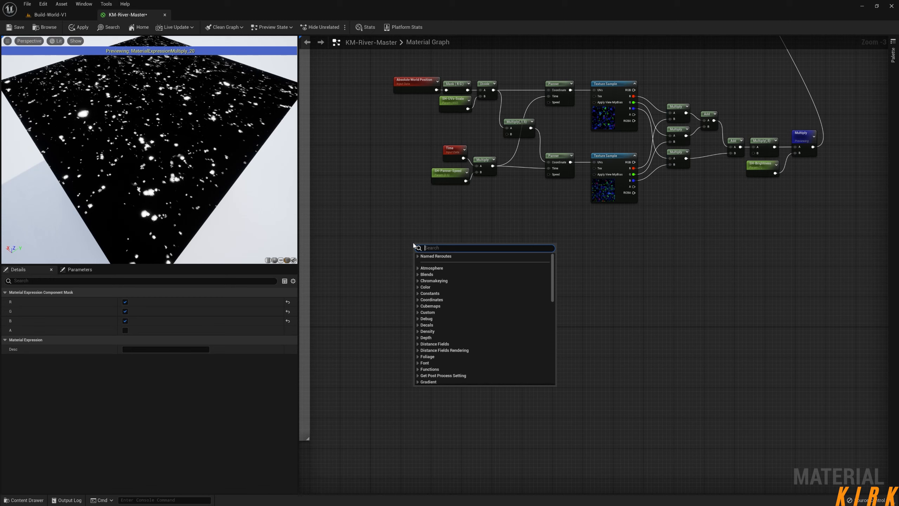
type("r")
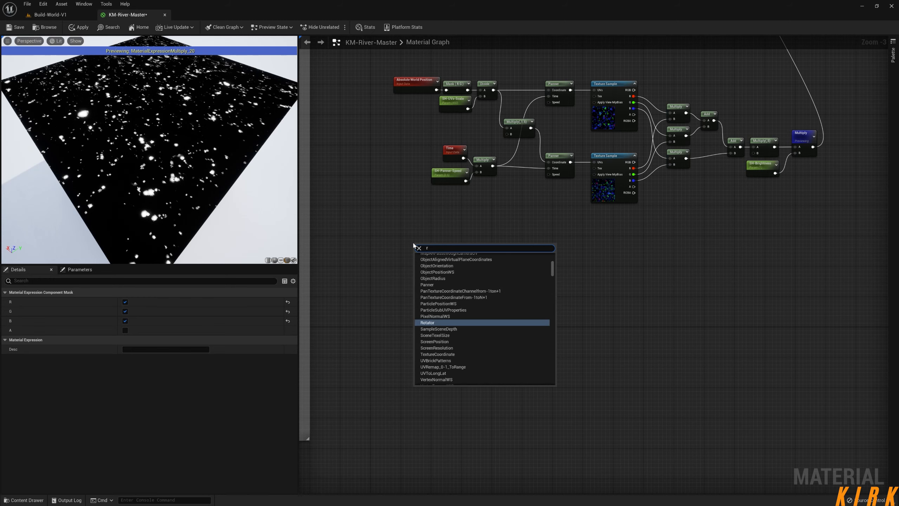
type("eflec")
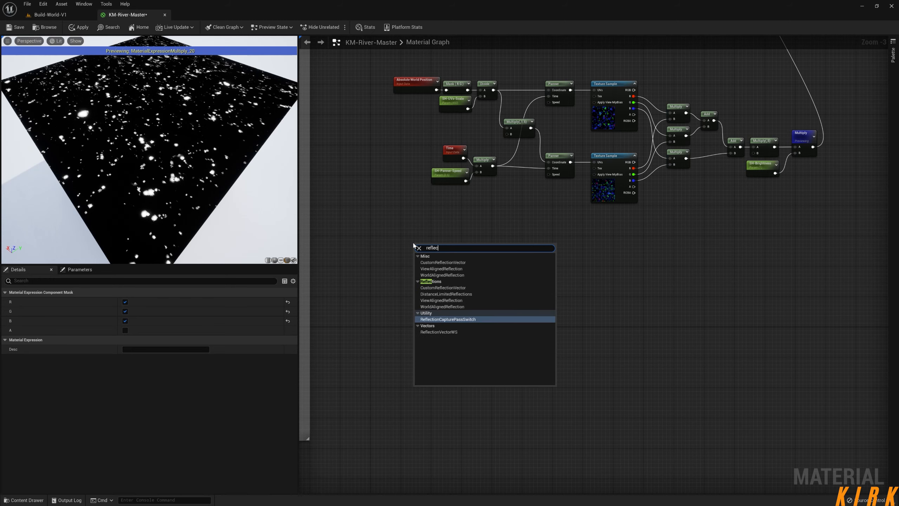
key("Down")
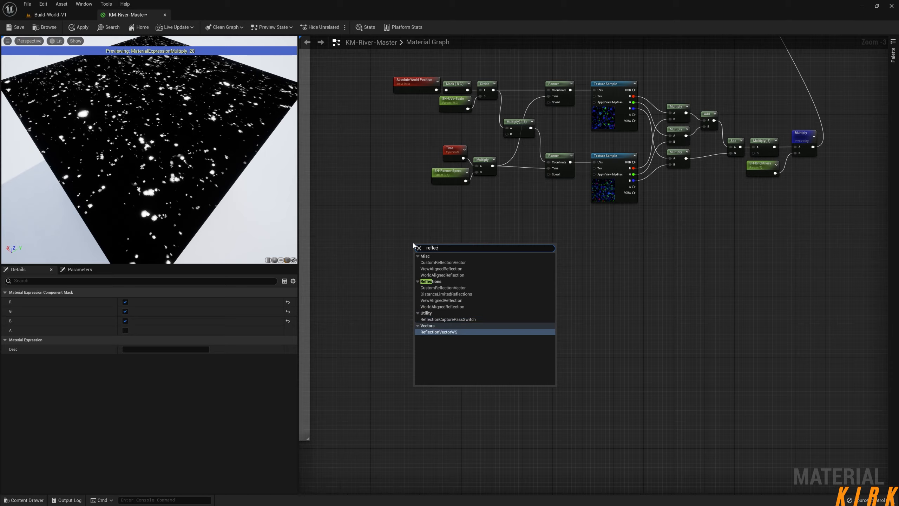
key("Return")
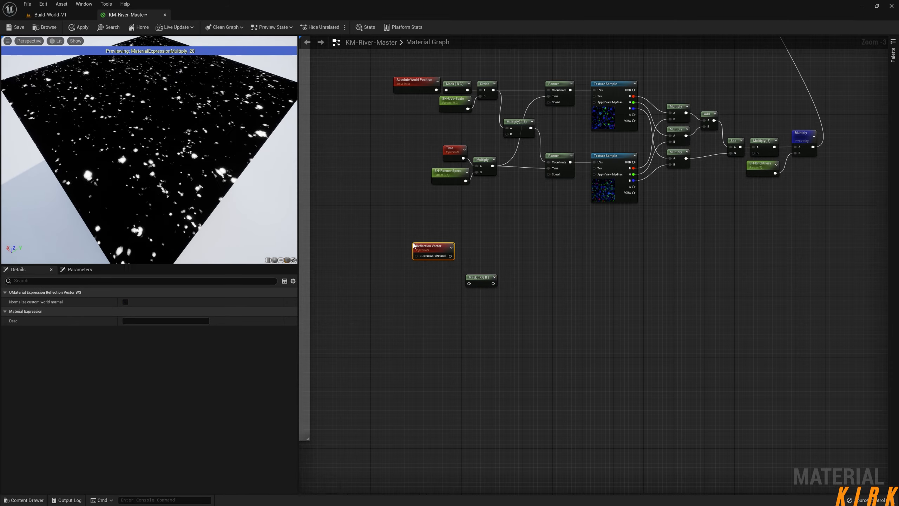
left_click_drag(434, 247, 461, 316)
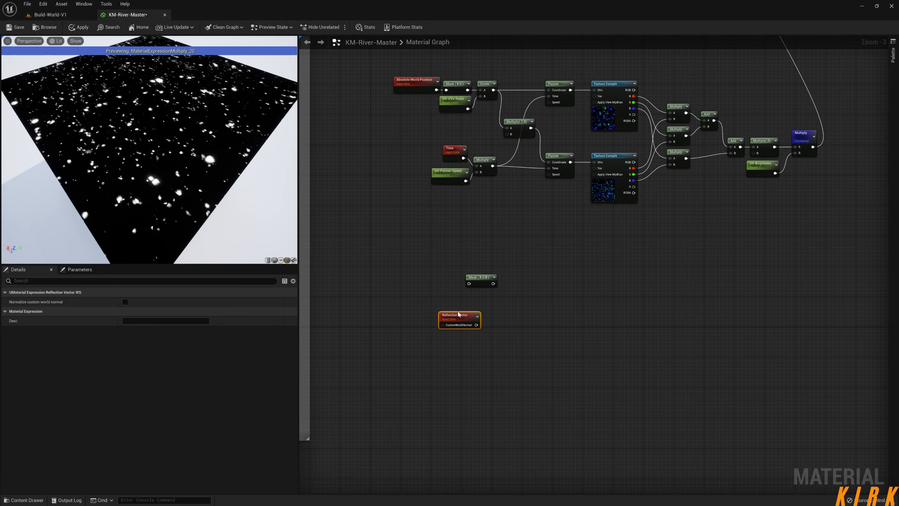
mouse_move(460, 314)
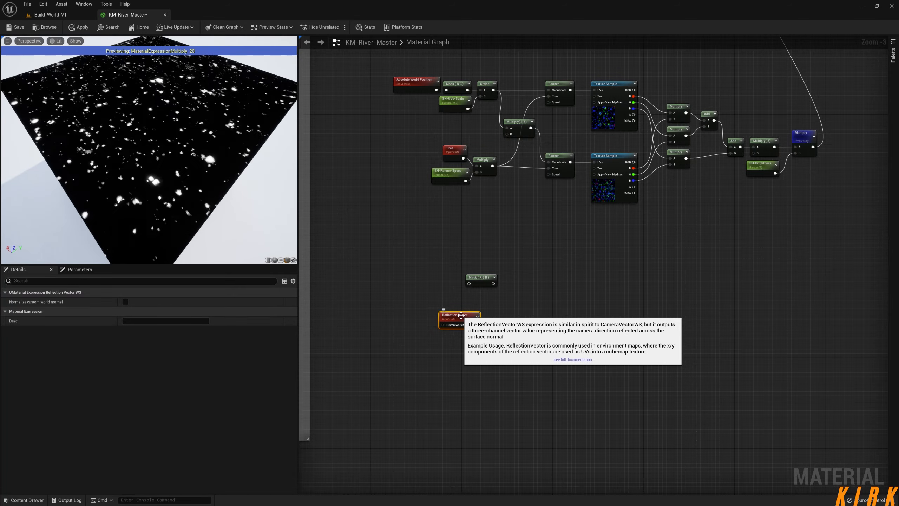
left_click_drag(460, 315, 506, 317)
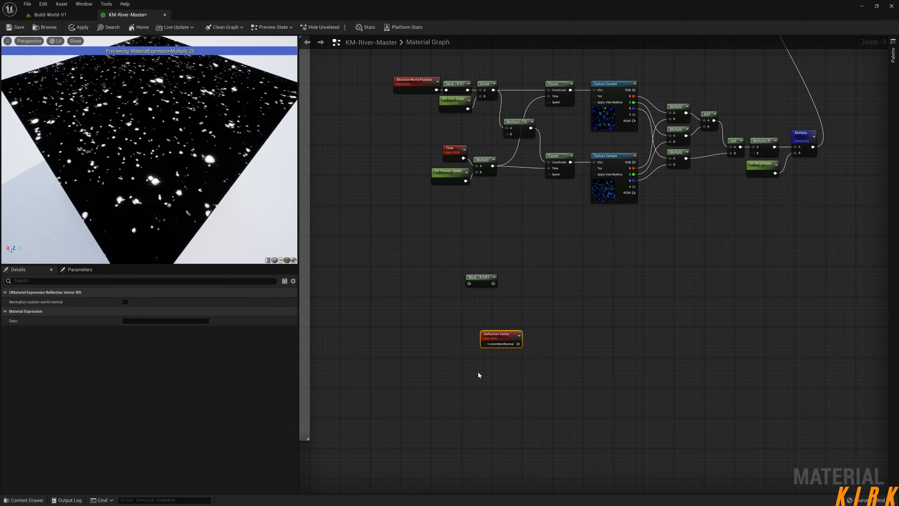
right_click(487, 376)
type("c")
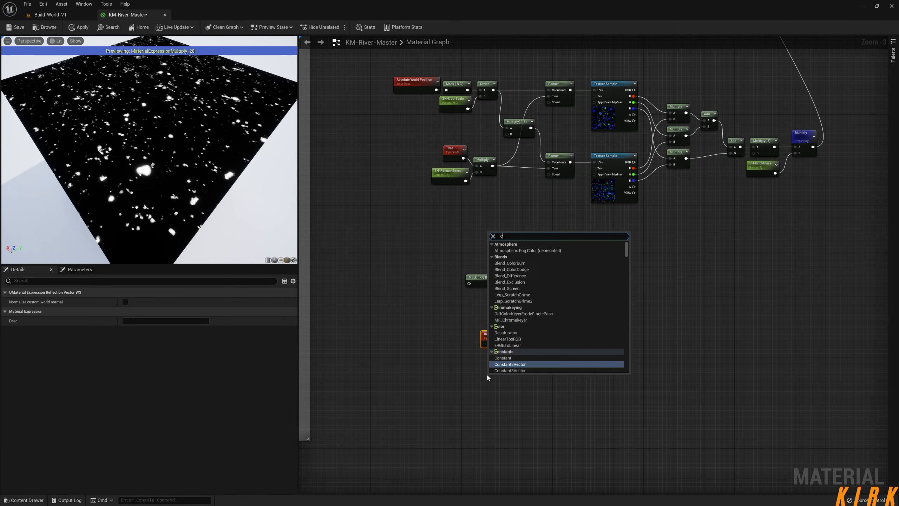
type("amer")
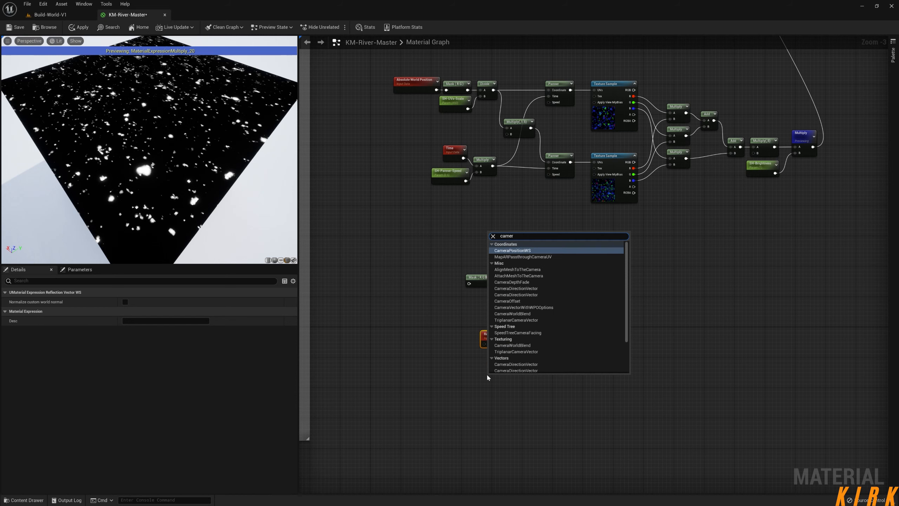
key("Down")
key("Down")
key("Down")
key("Down")
key("Down")
key("Down")
key("Down")
key("Down")
key("Down")
key("Down")
key("Down")
key("Down")
key("Down")
key("Down")
key("Down")
key("Down")
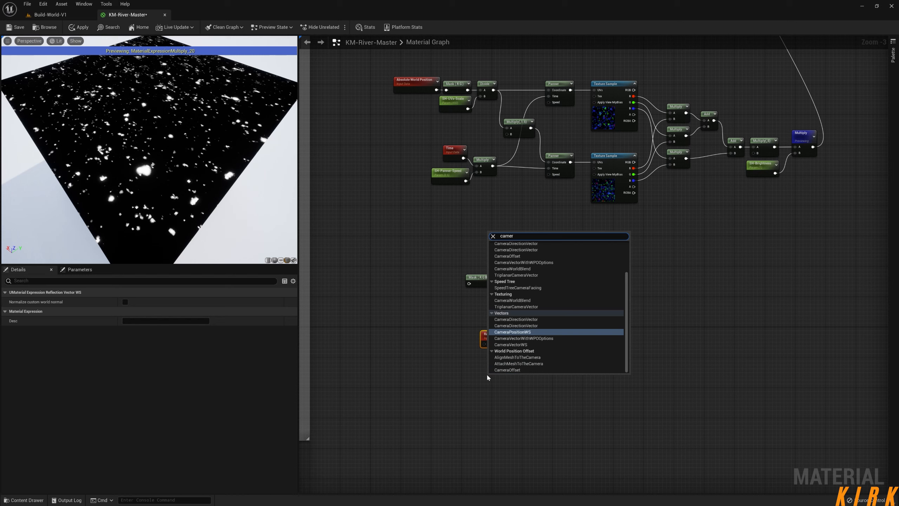
key("Up")
key("Up")
key("Return")
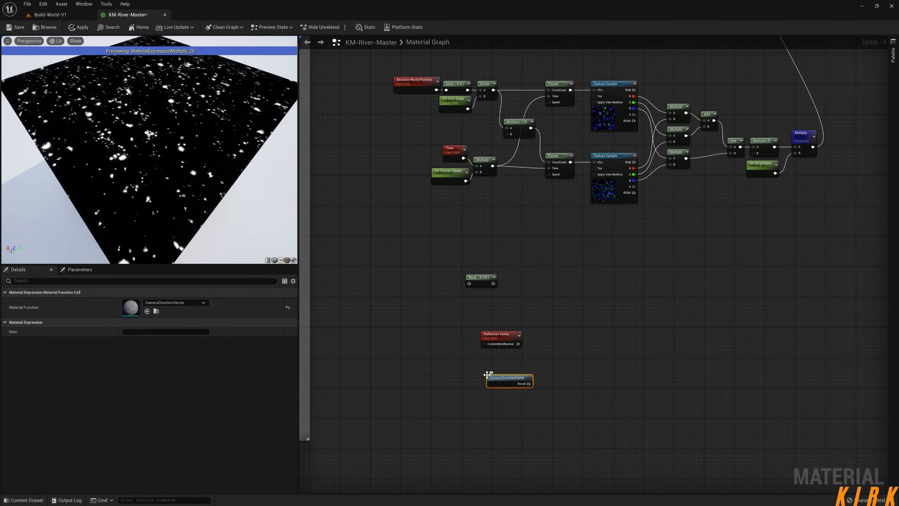
left_click_drag(556, 368, 474, 397)
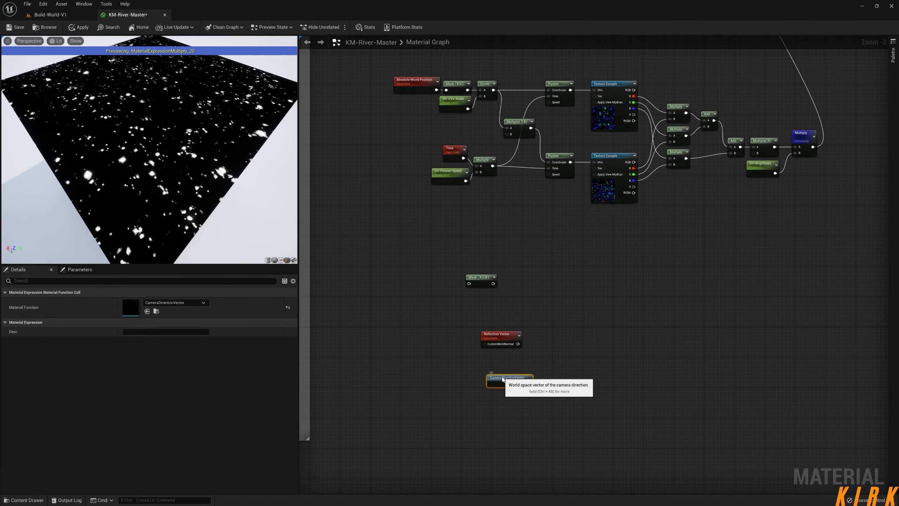
key("Delete")
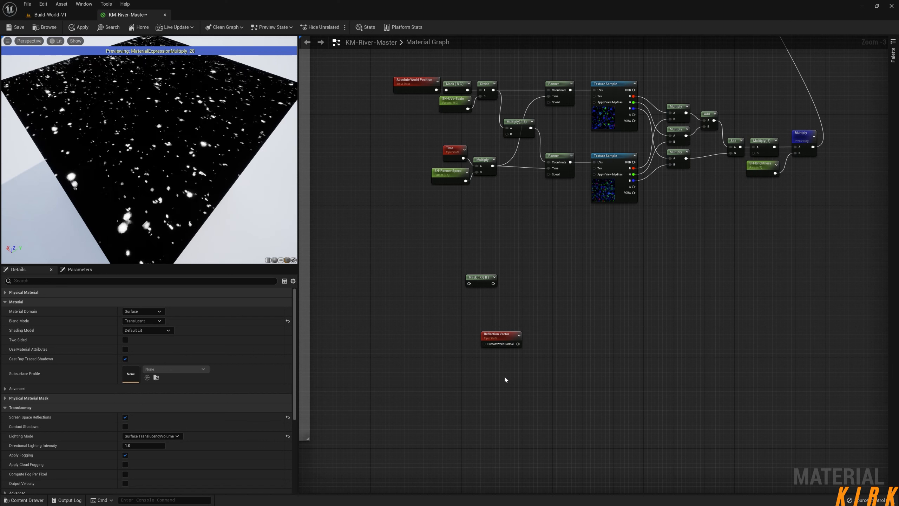
Add a CameraVectorWS node near the Reflection Vector node.
right_click(486, 373)
type("cam")
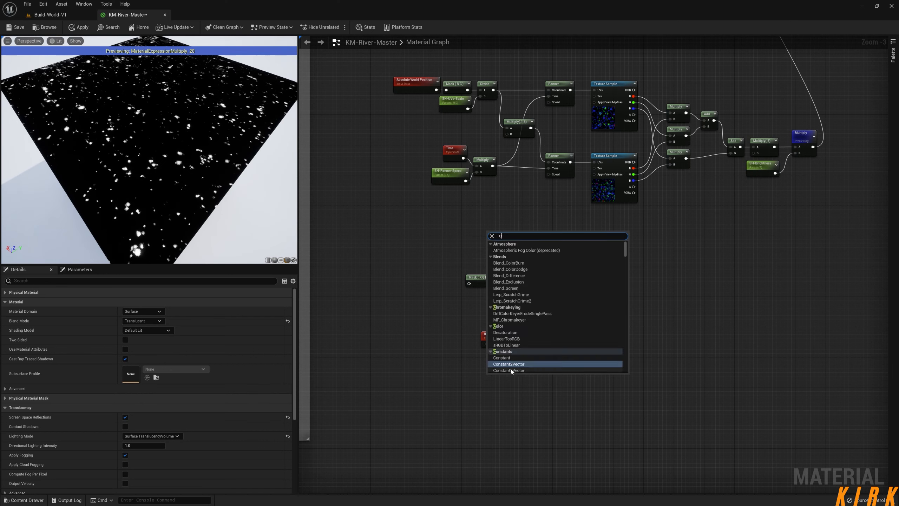
key("Down")
key("Down")
key("Down")
key("Down")
key("Down")
key("Down")
key("Down")
key("Down")
key("Down")
key("Down")
key("Down")
key("Down")
key("Down")
key("Down")
key("Down")
key("Down")
key("Down")
key("Down")
key("Down")
key("Down")
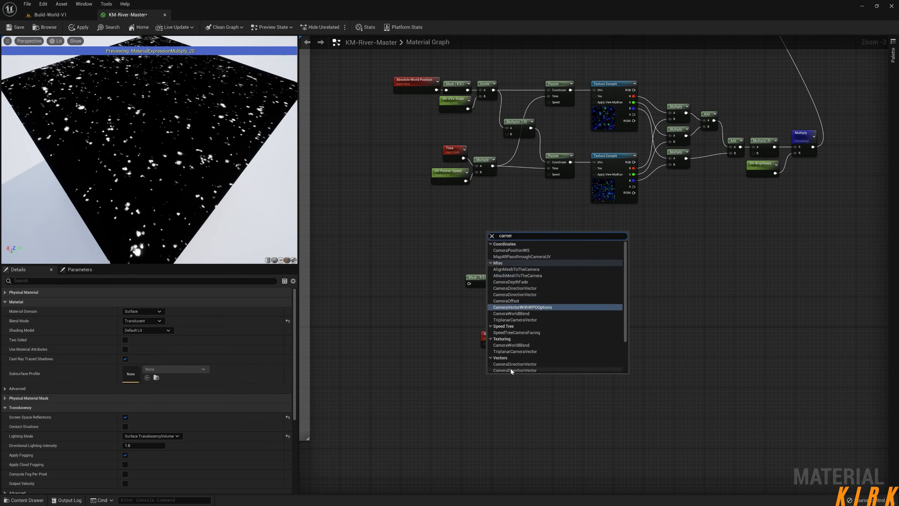
key("Down")
key("Down")
key("Return")
left_click_drag(509, 377, 558, 373)
Move the Camera Vector node directly below the Reflection Vector node, leaving space between them, and select the Reflection Vector.
right_click_drag(624, 358, 590, 364)
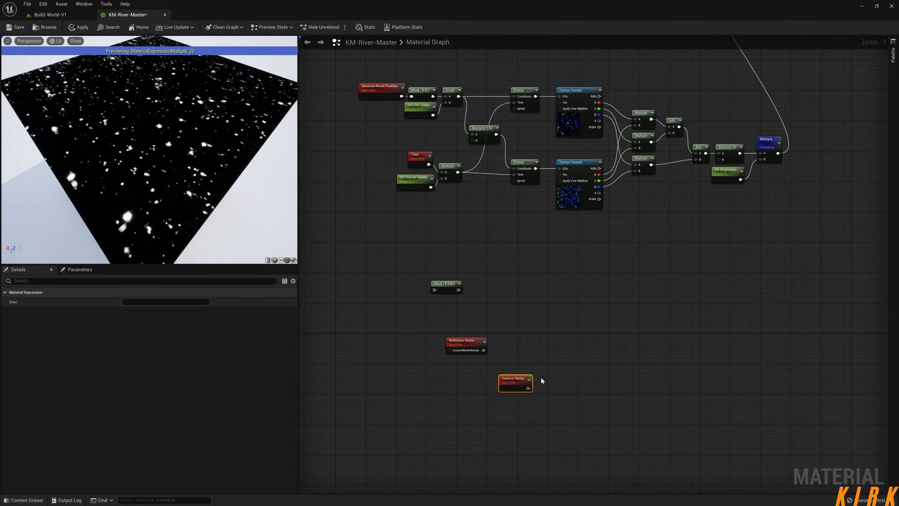
scroll(540, 378, "up", 3)
left_click_drag(507, 387, 537, 383)
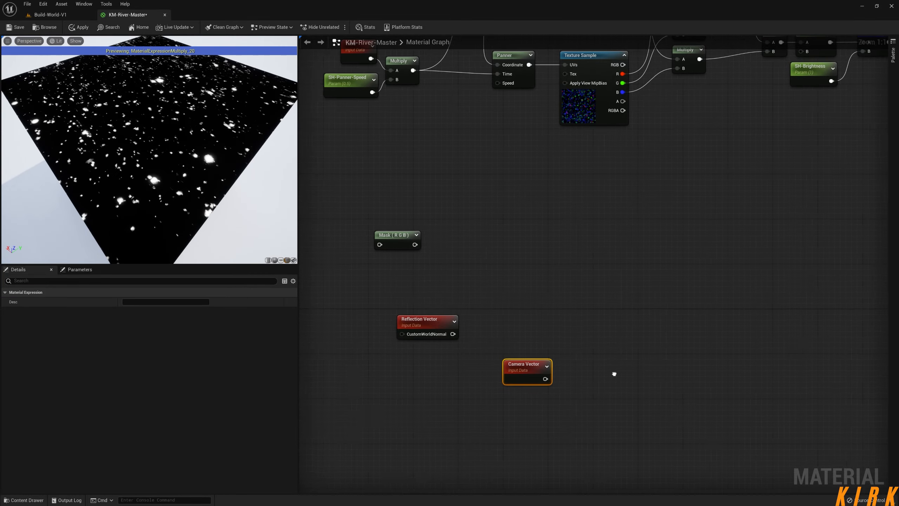
right_click_drag(614, 374, 594, 353)
right_click_drag(619, 199, 565, 293)
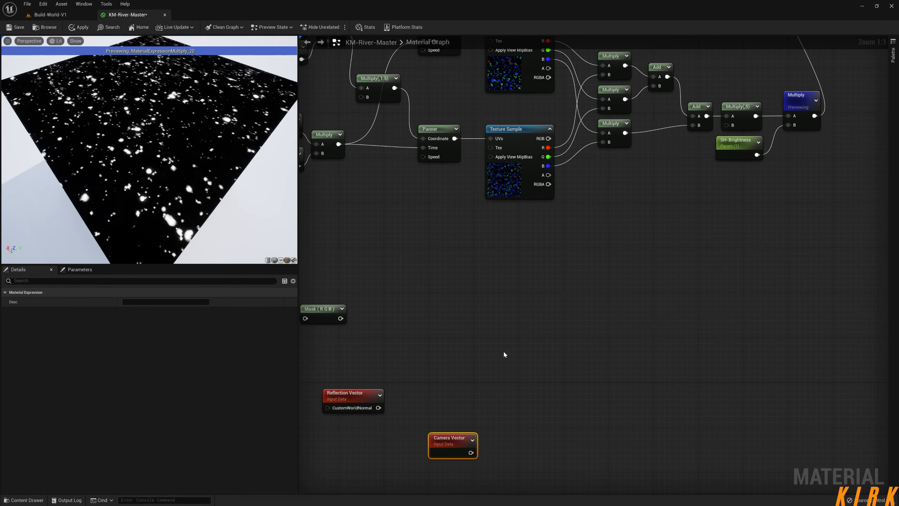
right_click_drag(592, 342, 596, 224)
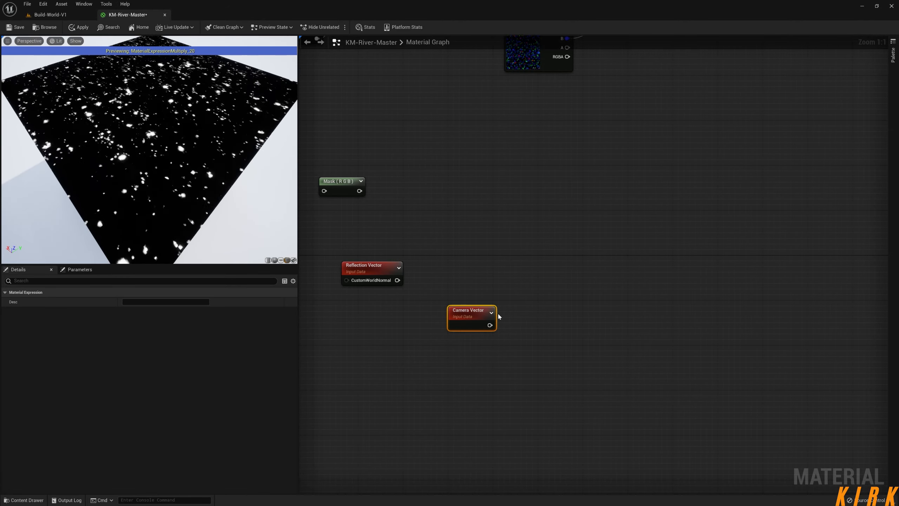
left_click_drag(478, 311, 406, 360)
left_click(376, 271)
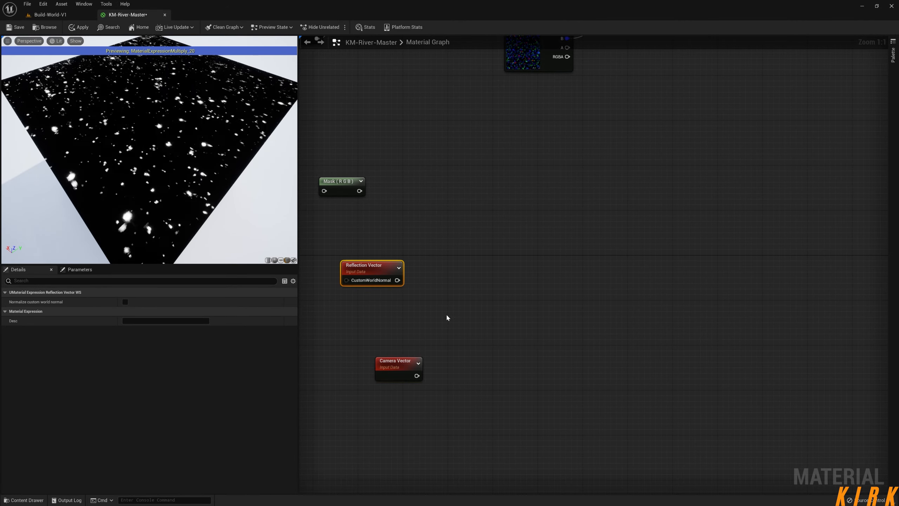
Reposition the Reflection Vector node so it sits above and slightly to the left of the Camera Vector node.
left_click_drag(389, 270, 406, 282)
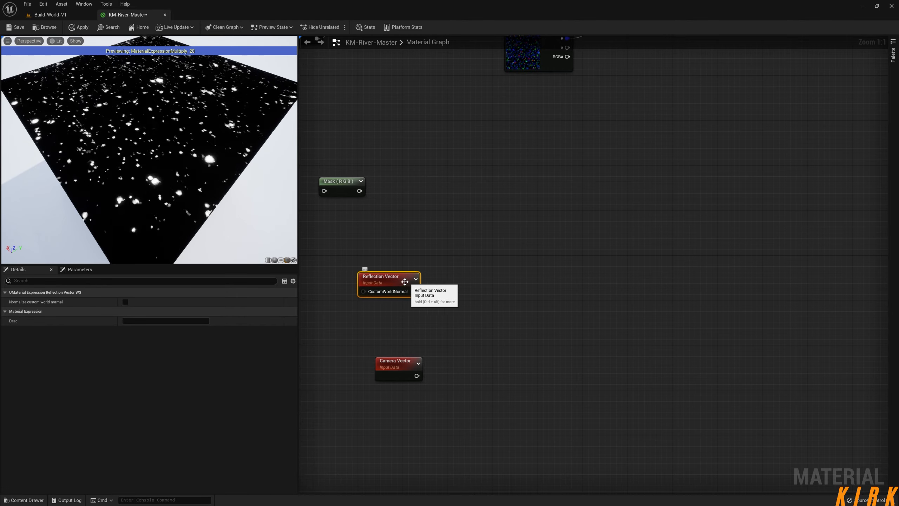
right_click_drag(372, 249, 586, 245)
mouse_move(599, 279)
left_mouse_down()
mouse_move(637, 278)
mouse_move(603, 251)
mouse_move(598, 268)
left_mouse_up()
right_click_drag(775, 61, 572, 268)
right_click_drag(703, 131, 720, 54)
right_click_drag(594, 327, 661, 208)
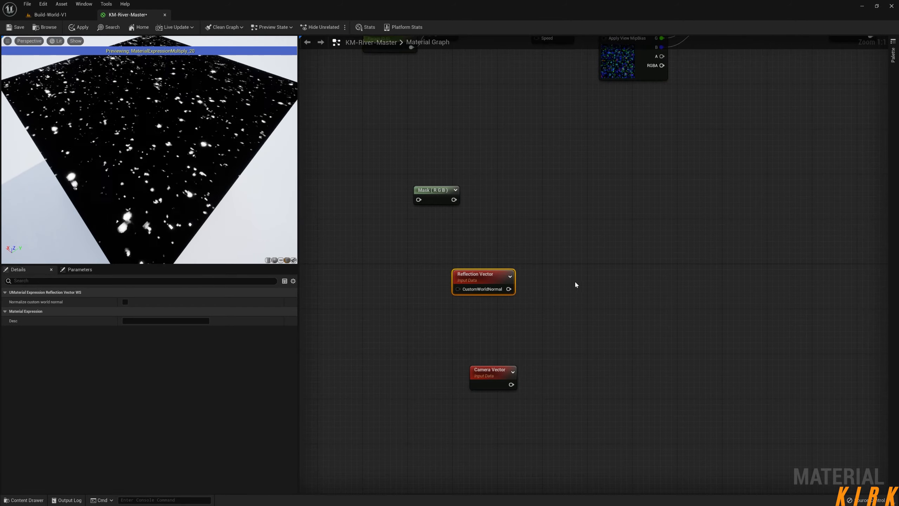
left_click_drag(474, 289, 463, 291)
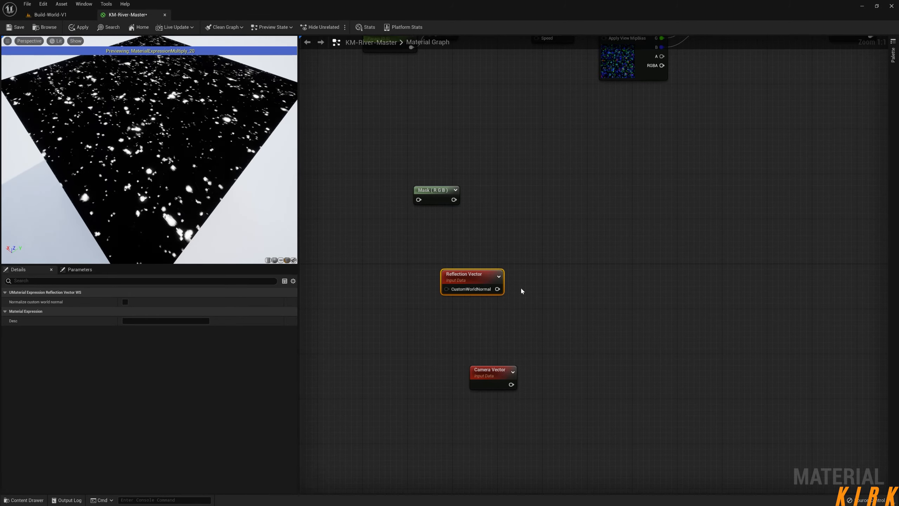
Add a VertexNormalWS node and place it just left of the Reflection Vector node.
right_click_drag(393, 306, 510, 291)
right_click(483, 266)
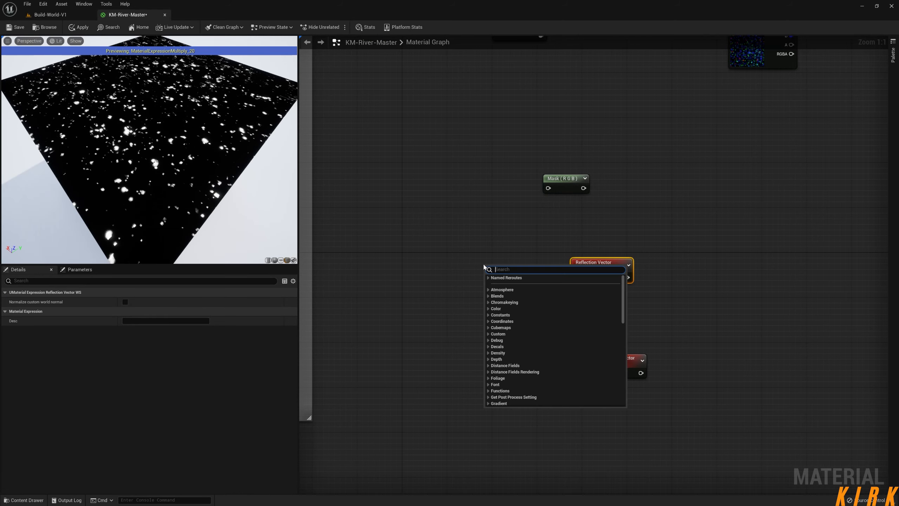
type("vert")
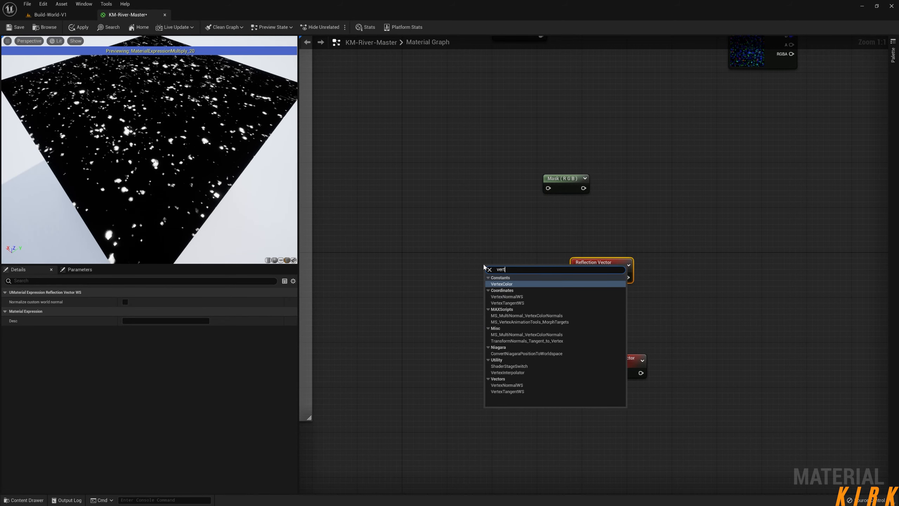
key("Down")
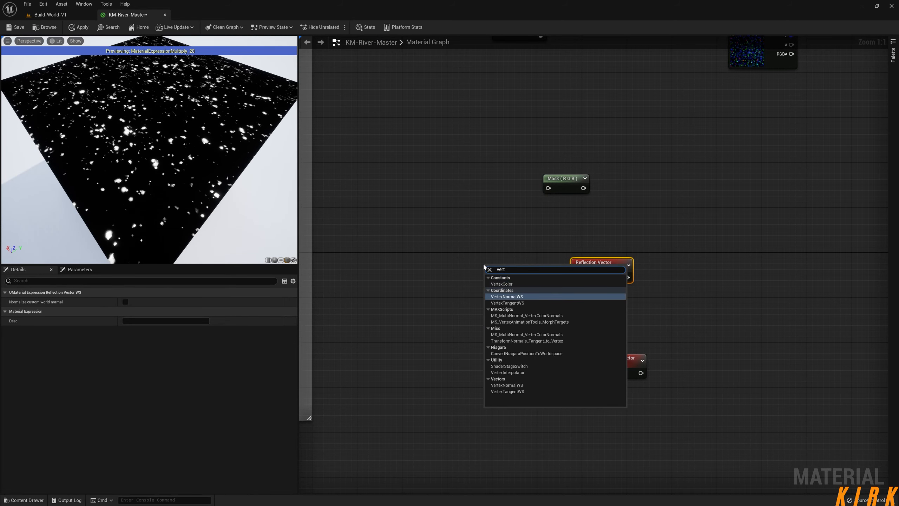
key("Return")
left_click_drag(529, 283, 551, 267)
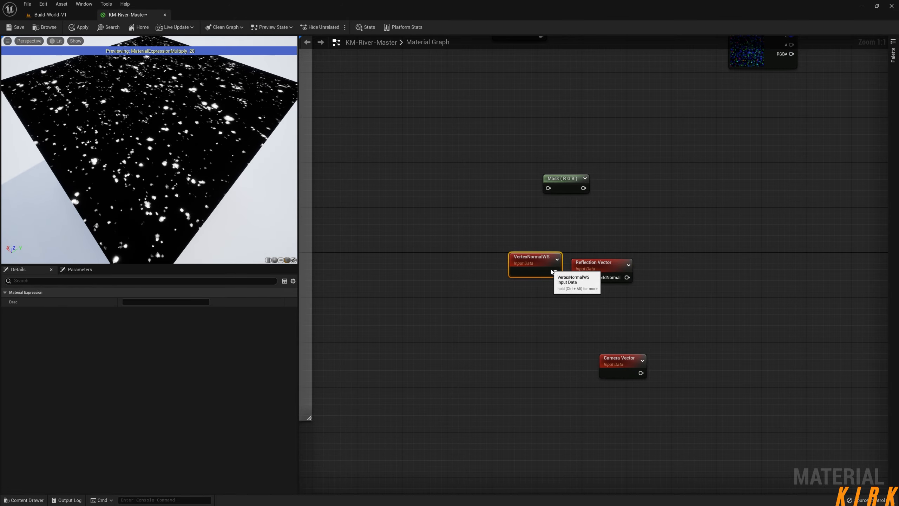
Wire VertexNormalWS into the Reflection Vector's CustomWorldNormal, feed its output into the RGB mask placed beside it, and preview the mask node.
right_click_drag(641, 284, 581, 267)
left_click_drag(506, 169, 600, 262)
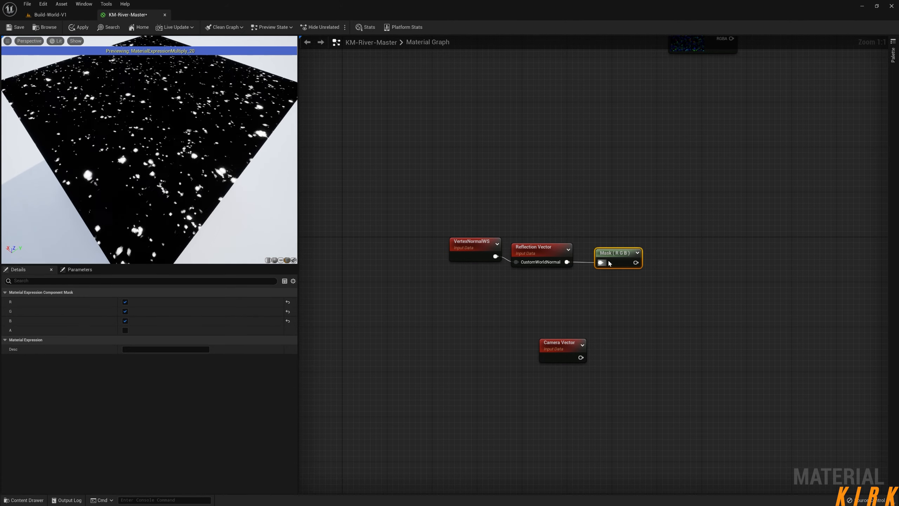
right_click(611, 253)
left_click(666, 276)
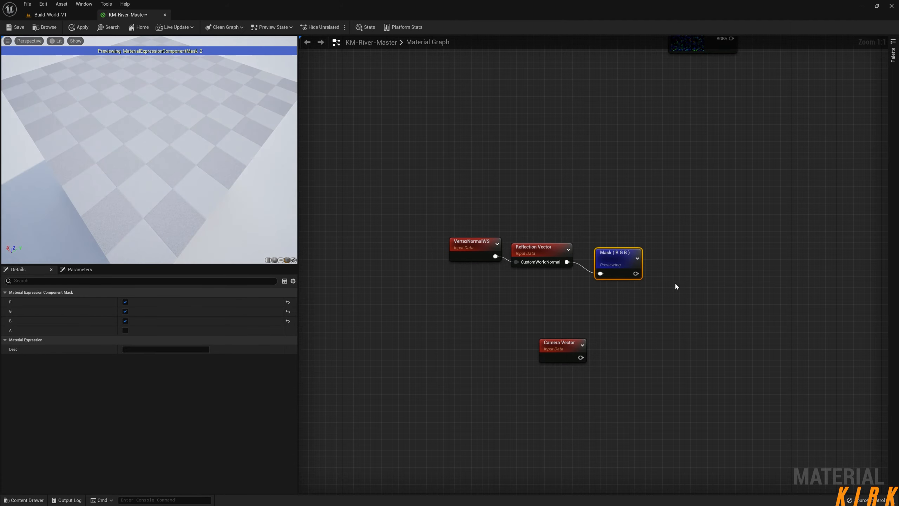
Change the material preview mesh to a sphere and examine the masked reflection vector on it.
left_click_drag(214, 214, 89, 170)
scroll(148, 156, "down", 5)
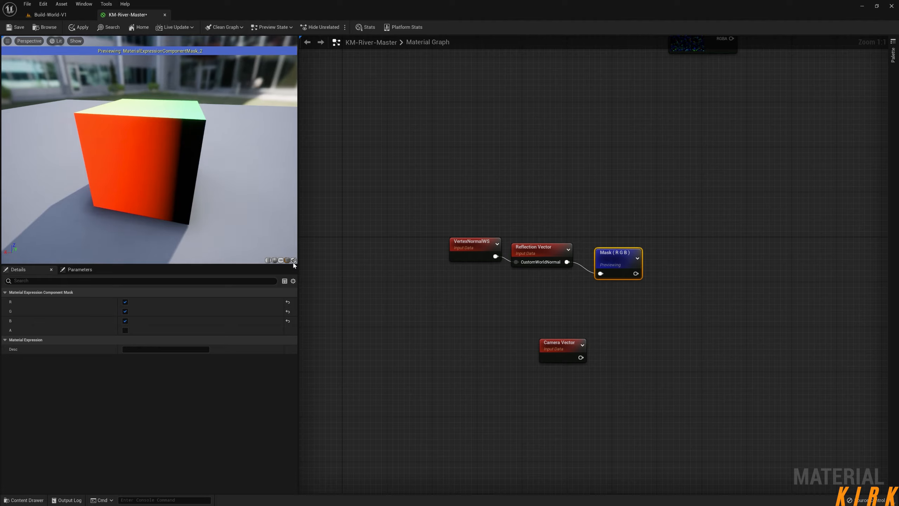
left_click(274, 260)
mouse_move(242, 214)
left_mouse_down()
mouse_move(141, 206)
mouse_move(206, 203)
mouse_move(50, 204)
mouse_move(248, 204)
left_mouse_up()
right_click_drag(587, 343, 507, 322)
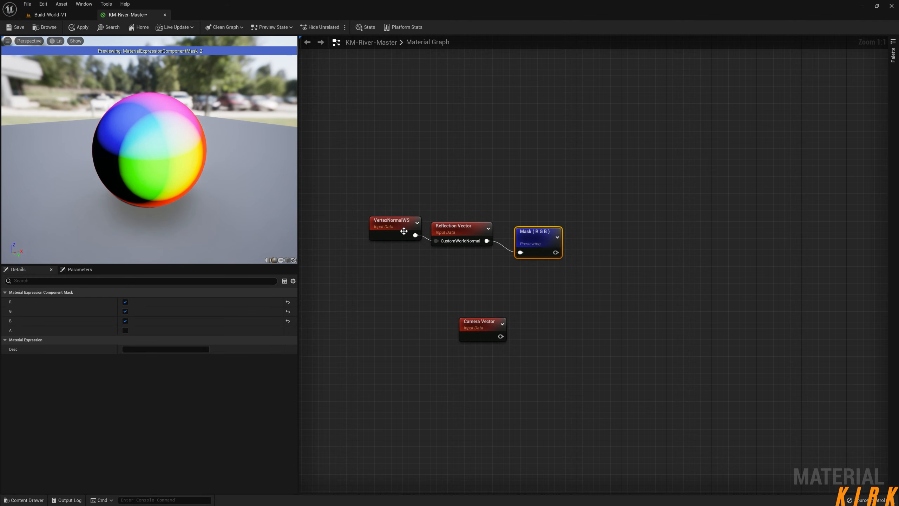
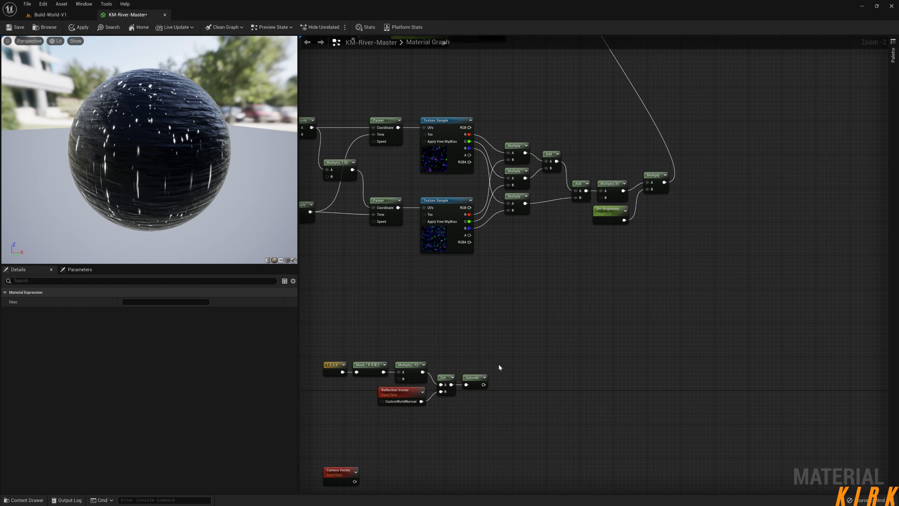
Align the Dot and Saturate nodes with the Multiply(-1) row and move the Camera Vector node beneath the Reflection Vector.
left_click_drag(442, 380, 445, 367)
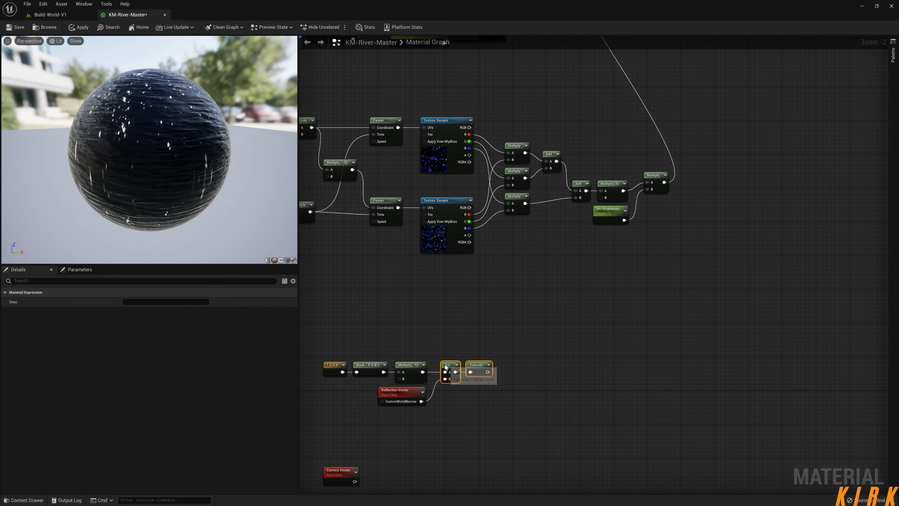
left_click(503, 412)
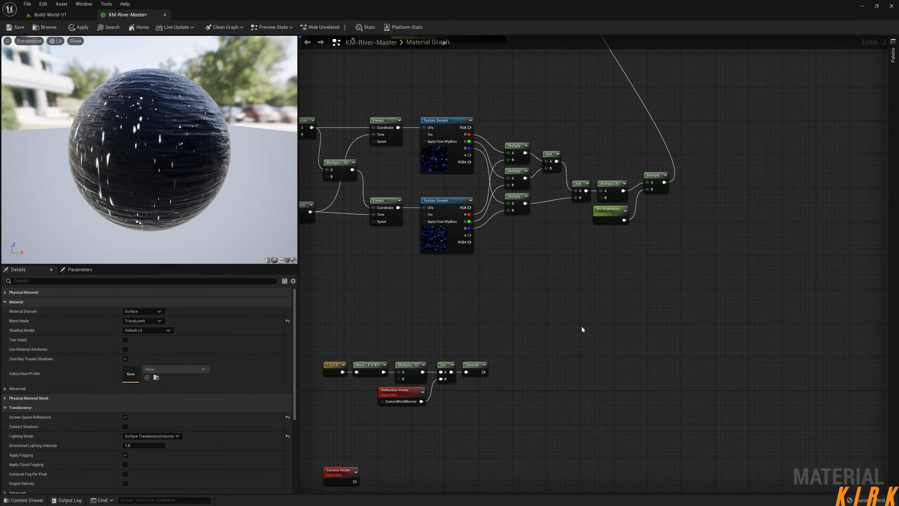
scroll(565, 375, "up", 2)
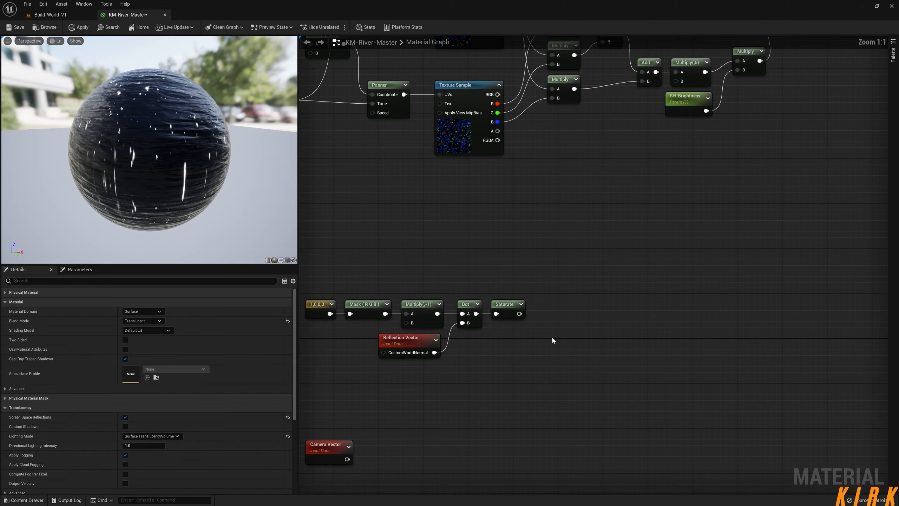
right_click_drag(548, 330, 630, 300)
left_click_drag(367, 405, 457, 370)
right_click_drag(592, 327, 554, 338)
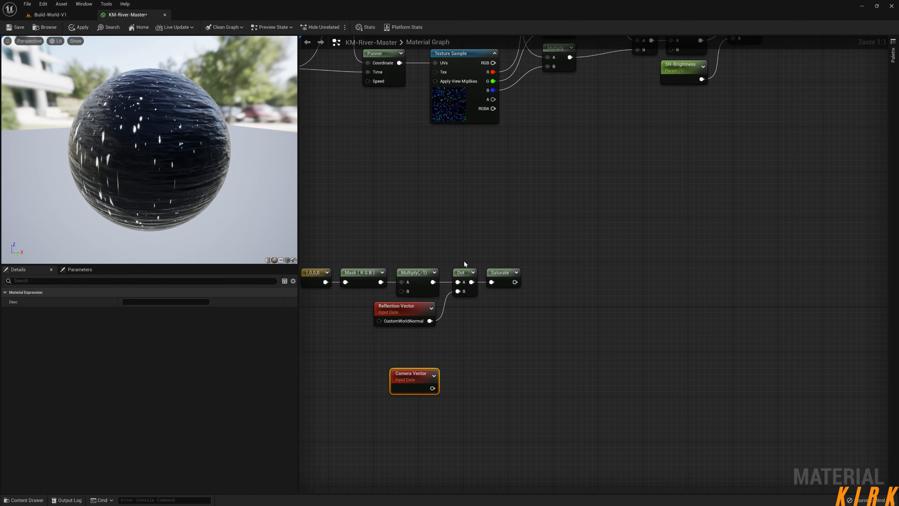
Add a Power node fed by the Saturate output and place it above and to the right of the Saturate node.
right_click_drag(549, 284, 634, 253)
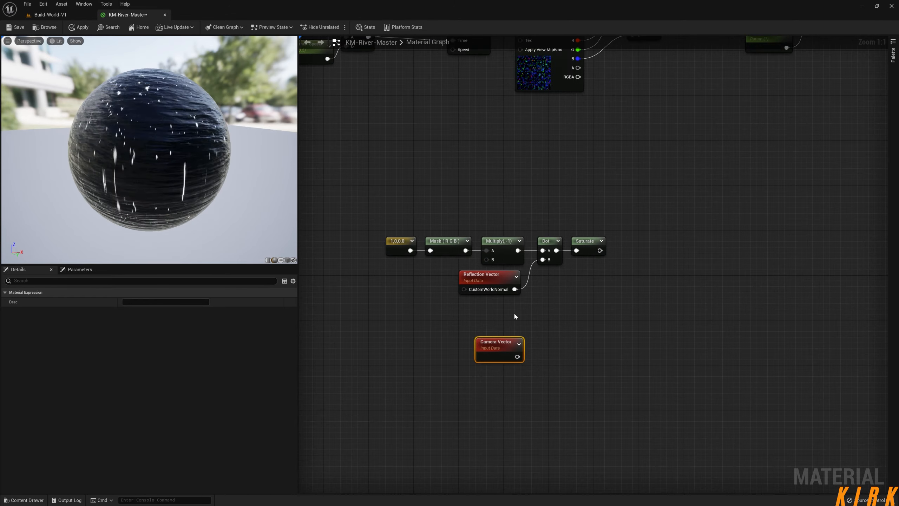
right_click_drag(516, 310, 506, 365)
scroll(643, 264, "down", 2)
right_click_drag(722, 204, 545, 446)
right_click_drag(519, 107, 538, 257)
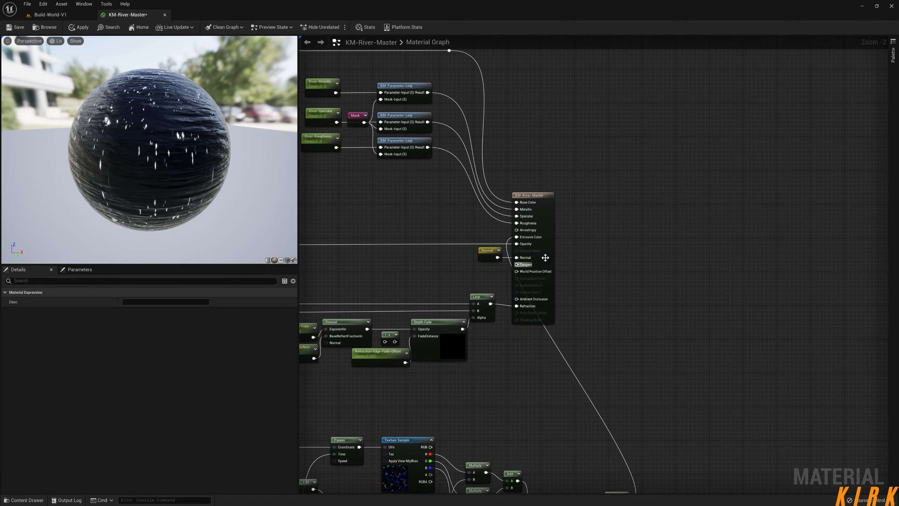
right_click_drag(483, 479, 587, 294)
right_click_drag(582, 417, 523, 175)
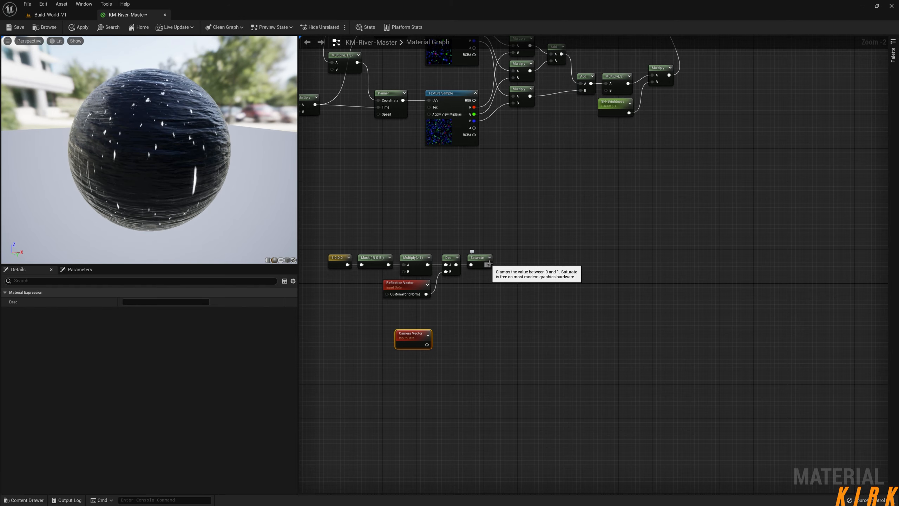
left_click_drag(488, 264, 529, 199)
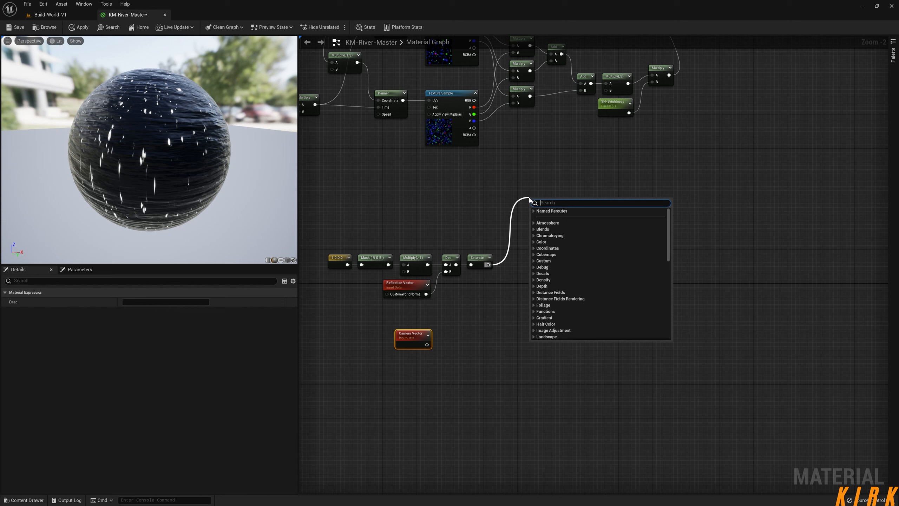
type("pow")
key("Return")
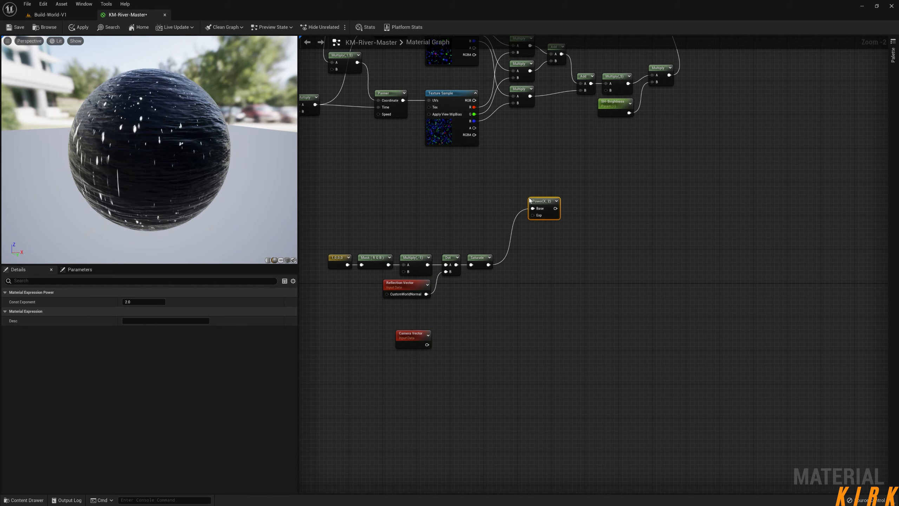
left_click_drag(544, 210, 532, 212)
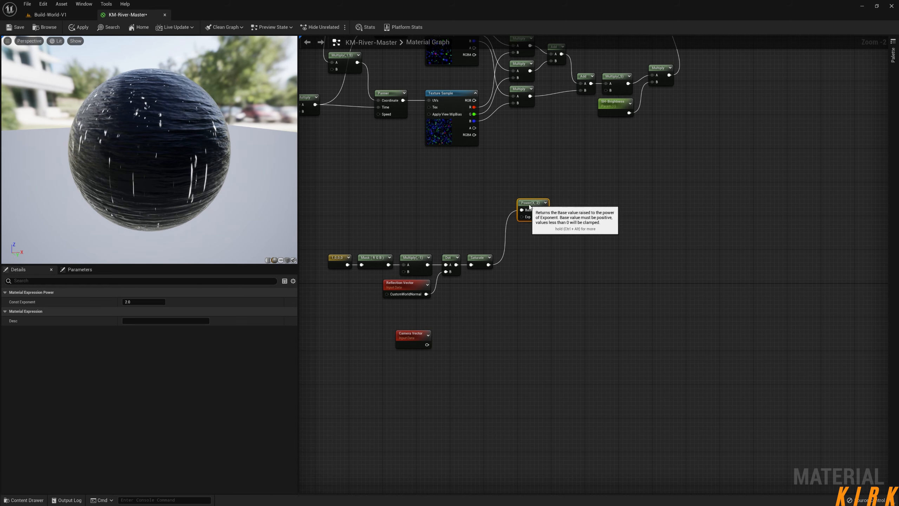
Duplicate the Power node twice, stack all three beside the Saturate node, and wire the Saturate output into each Base.
key("ctrl+d")
key("ctrl+d")
left_click_drag(545, 237, 533, 237)
left_click_drag(551, 272, 534, 263)
left_click_drag(577, 195, 534, 290)
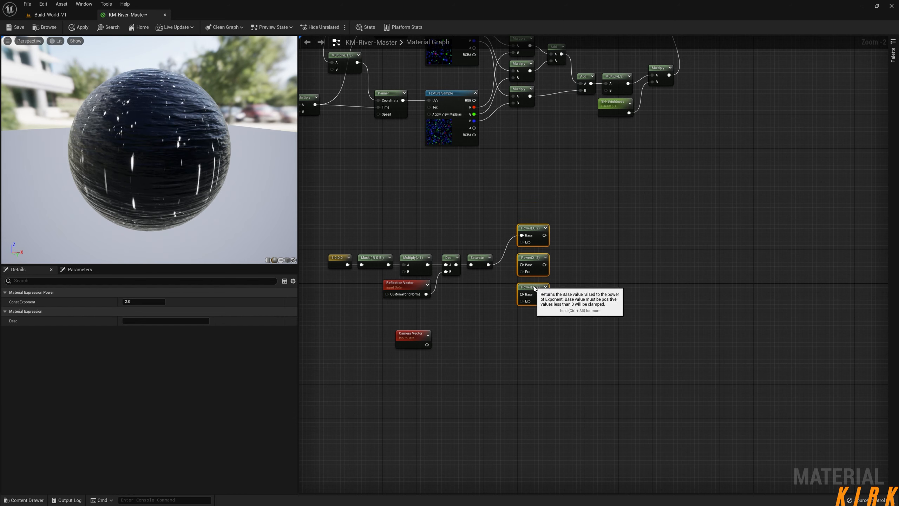
mouse_move(488, 264)
left_mouse_down()
mouse_move(522, 265)
mouse_move(489, 268)
left_mouse_up()
left_click_drag(524, 297, 522, 295)
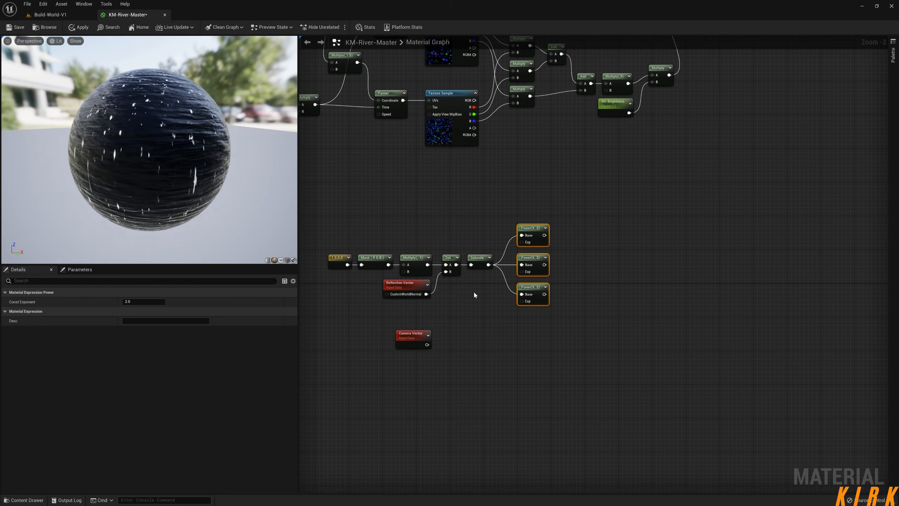
Add a scalar parameter named SH-Popping-Amount (red) left of the top Power node and set its default value to 10.
right_click_drag(474, 294, 525, 295)
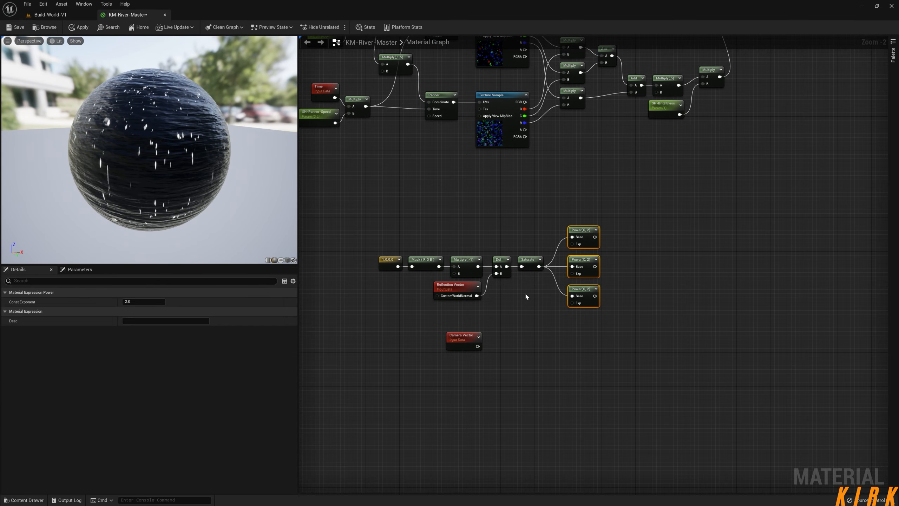
left_click(526, 220)
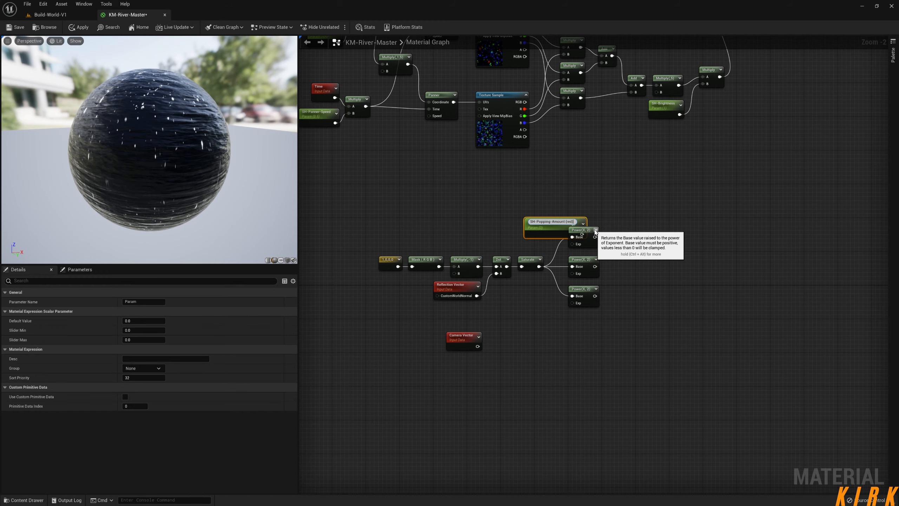
key("Return")
left_click_drag(561, 222, 533, 223)
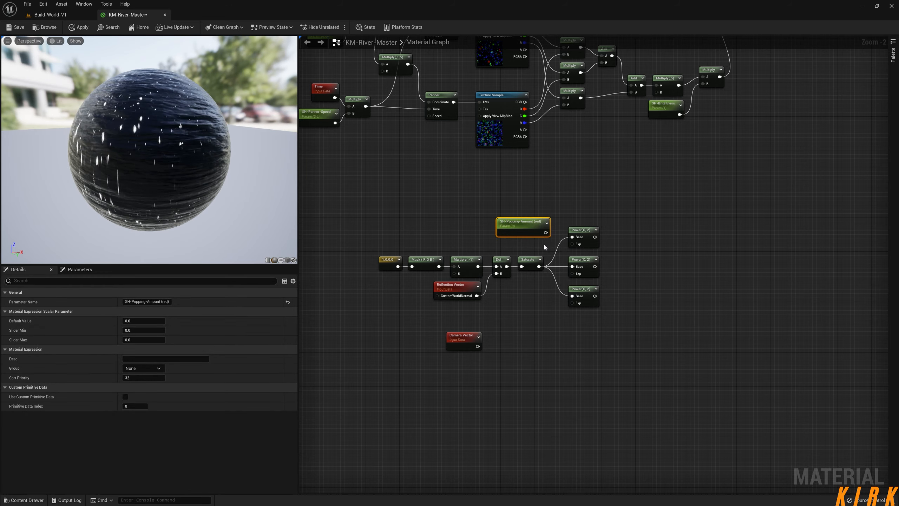
left_click(143, 320)
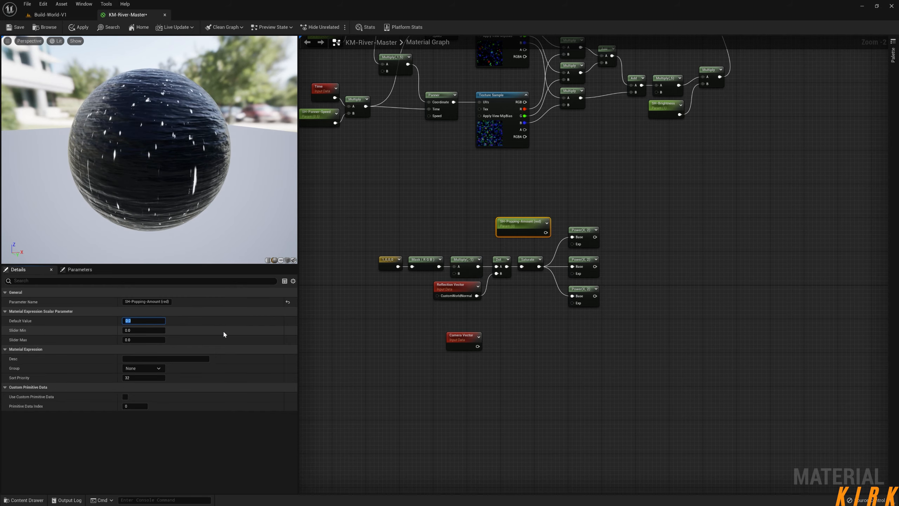
type("10")
key("Return")
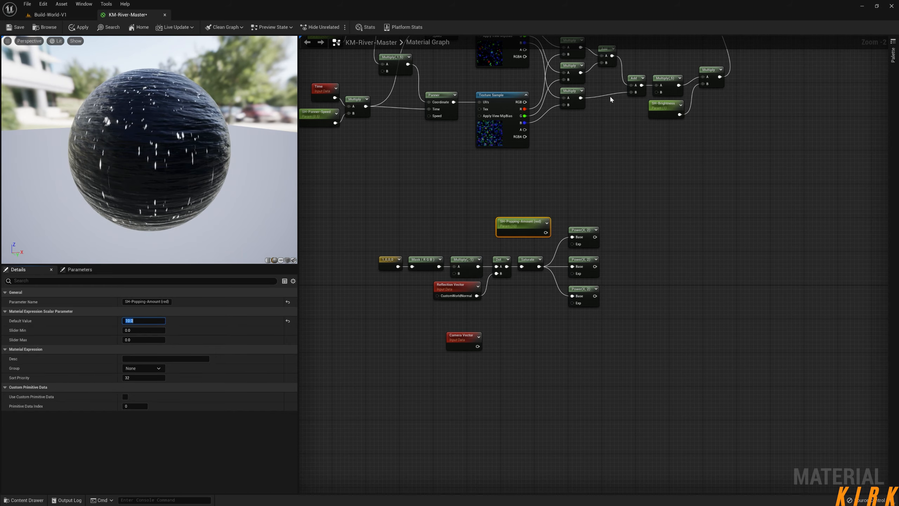
Open the KM-Specular-Highlights texture used by the lower Texture Sample, inspect its colour channels, and return to the material graph.
right_click_drag(576, 245, 528, 284)
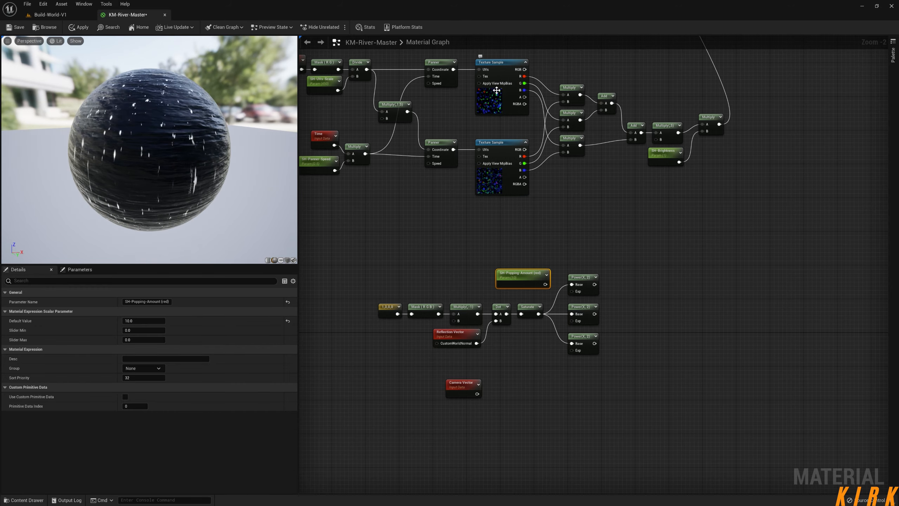
left_click(502, 176)
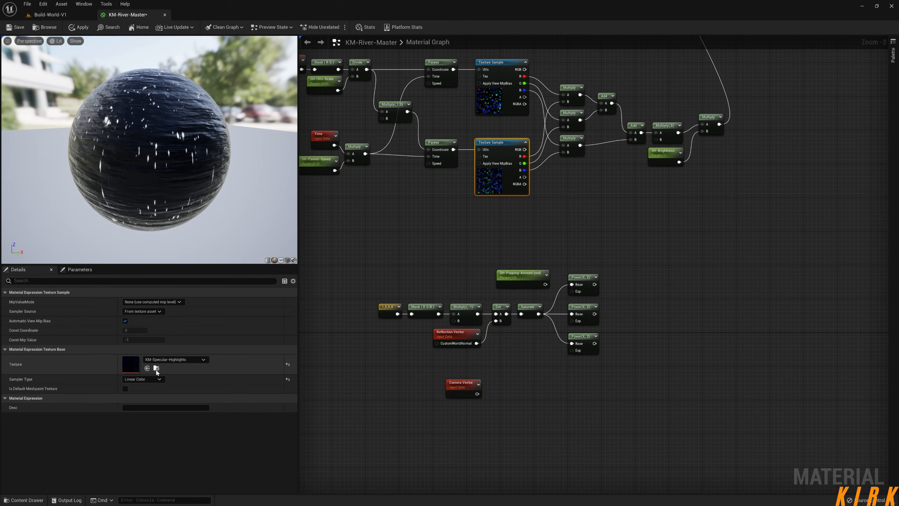
left_click(155, 368)
double_click(304, 387)
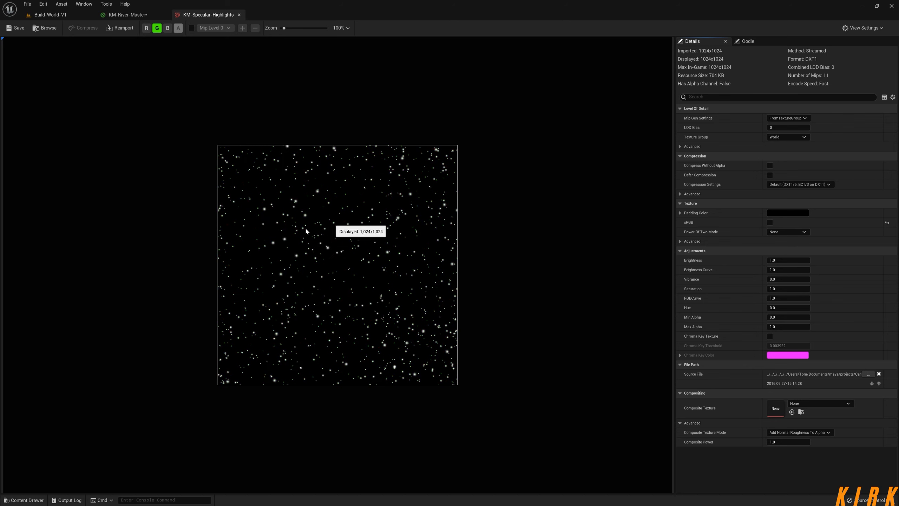
left_click(72, 16)
left_click(128, 15)
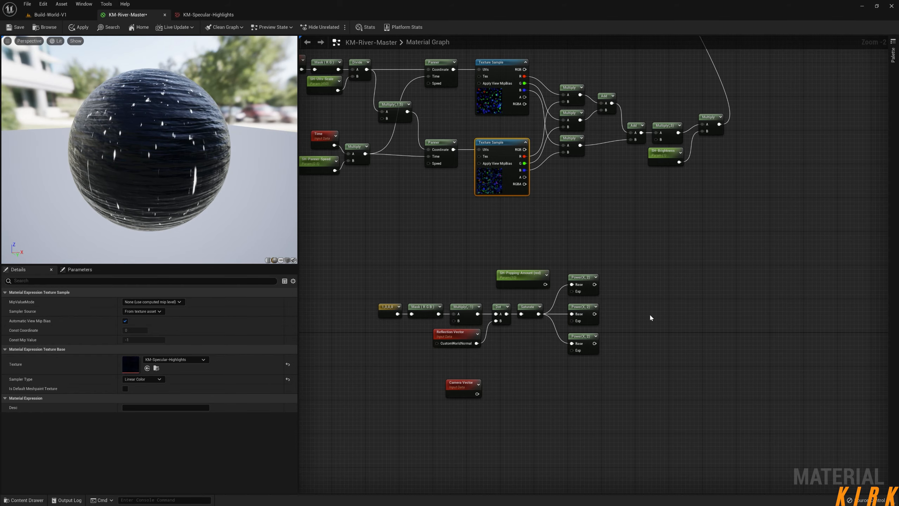
Duplicate the red popping parameter twice, and wire the original and one copy into the Exp inputs of the top and middle Power nodes.
left_click(523, 278)
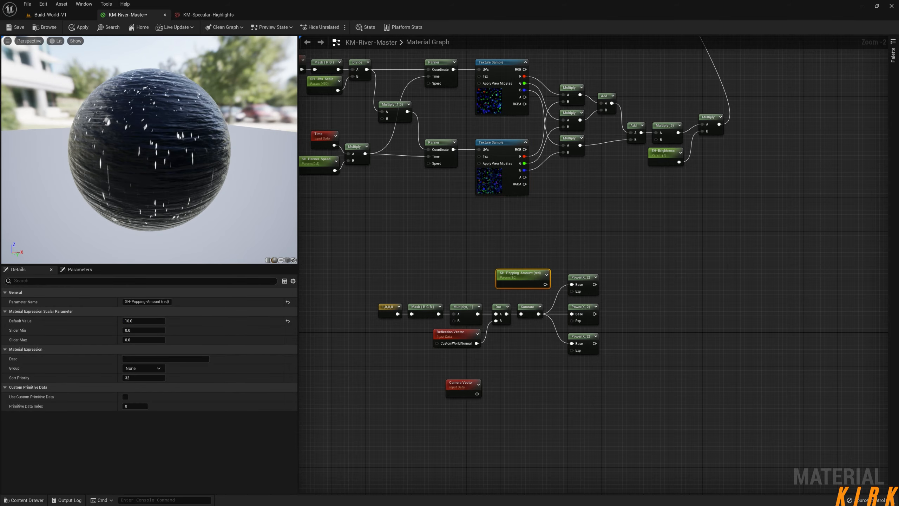
right_click_drag(515, 382, 527, 293)
key("ctrl+v")
key("ctrl+v")
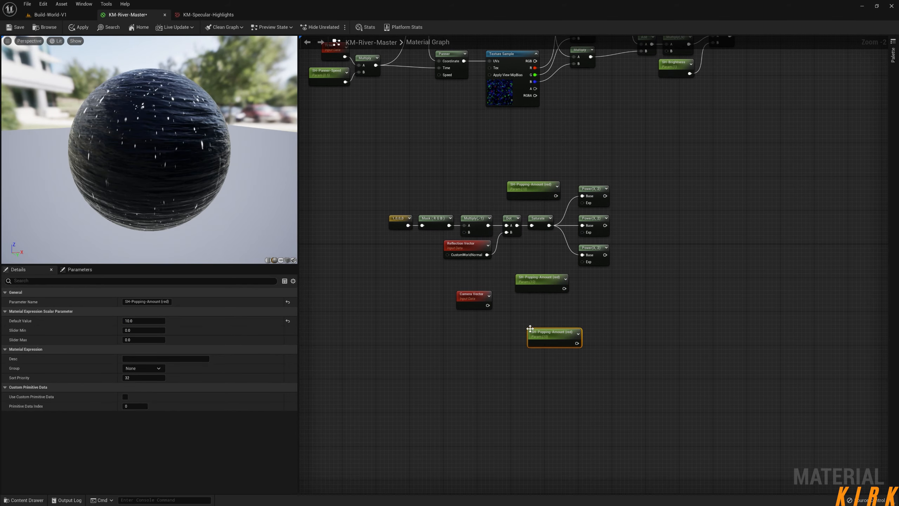
left_click_drag(543, 284, 534, 250)
left_click_drag(585, 233, 582, 233)
left_click_drag(555, 195, 582, 202)
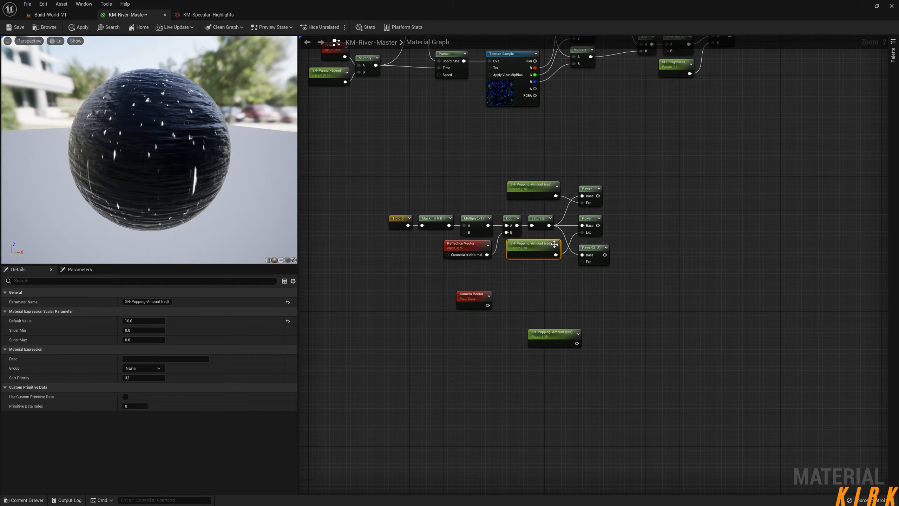
Rename the popping parameter that feeds the middle Power node as SH-Popping-Amount (green).
double_click(165, 301)
type("green)")
key("Return")
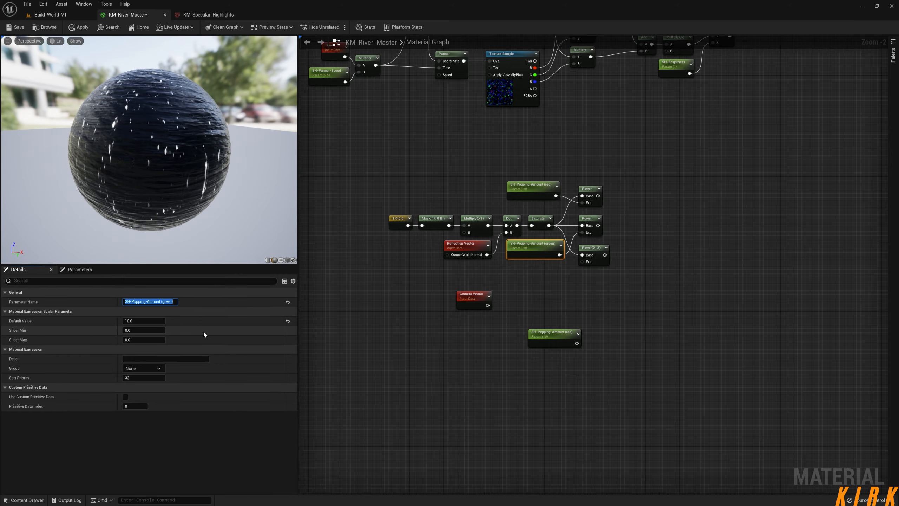
Rename the remaining copy as SH-Popping-Amount (blue), place it under the green parameter and wire it into the bottom Power node's Exp.
left_click(538, 297)
left_click(550, 335)
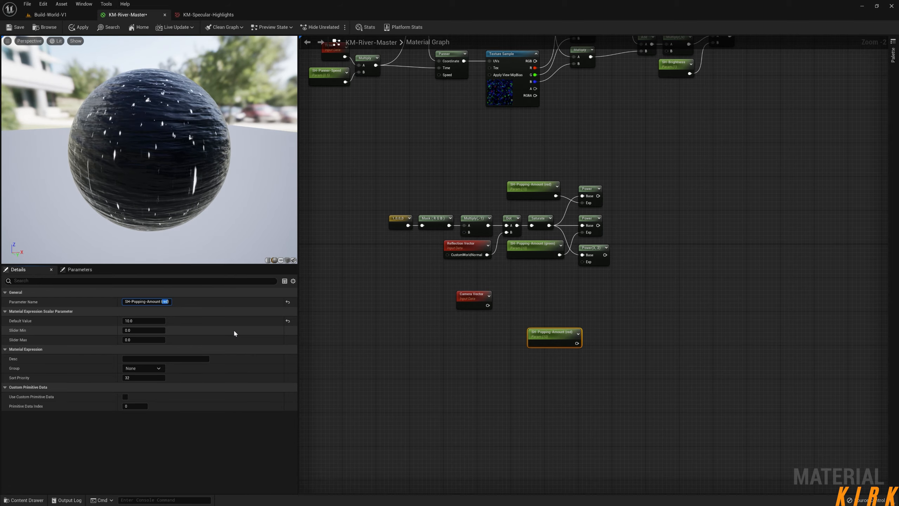
type("blue")
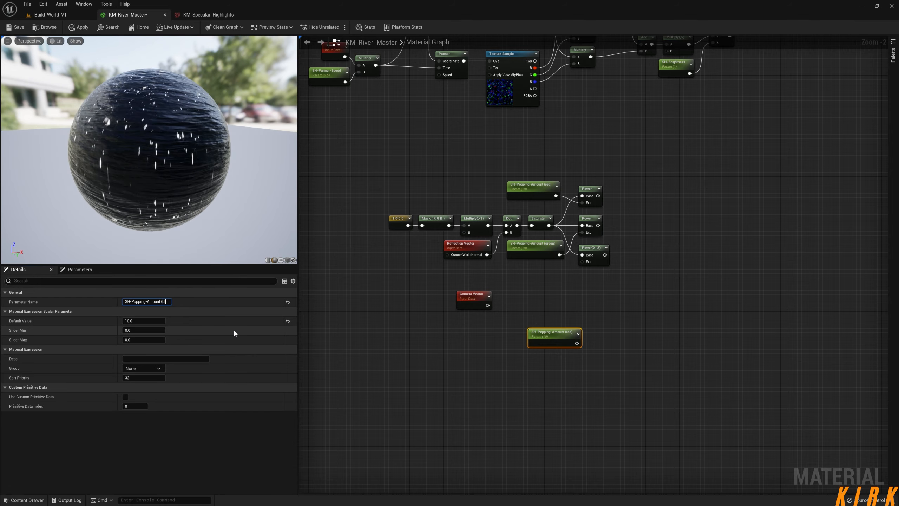
left_click(555, 375)
left_click_drag(560, 337, 582, 261)
Set the default value of the green popping parameter to 25 and the blue one to 50, and nudge the red parameter down slightly.
left_click(532, 244)
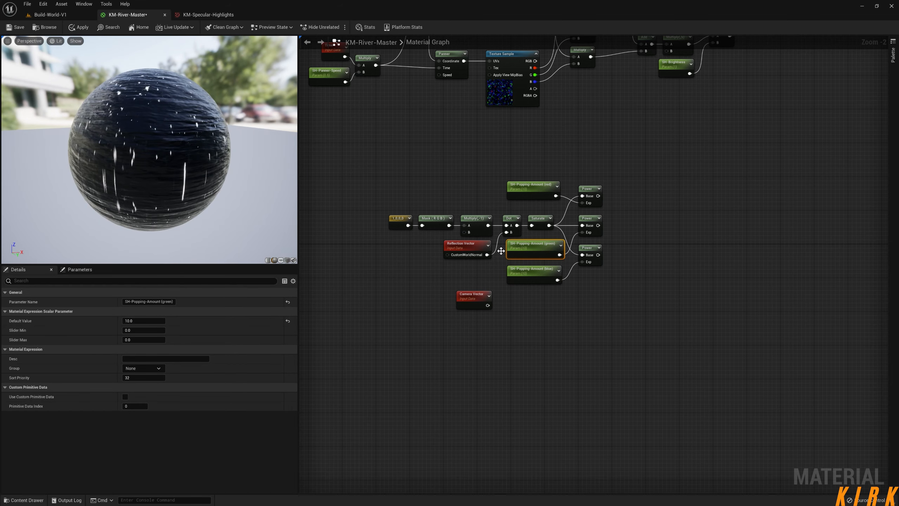
left_click(153, 320)
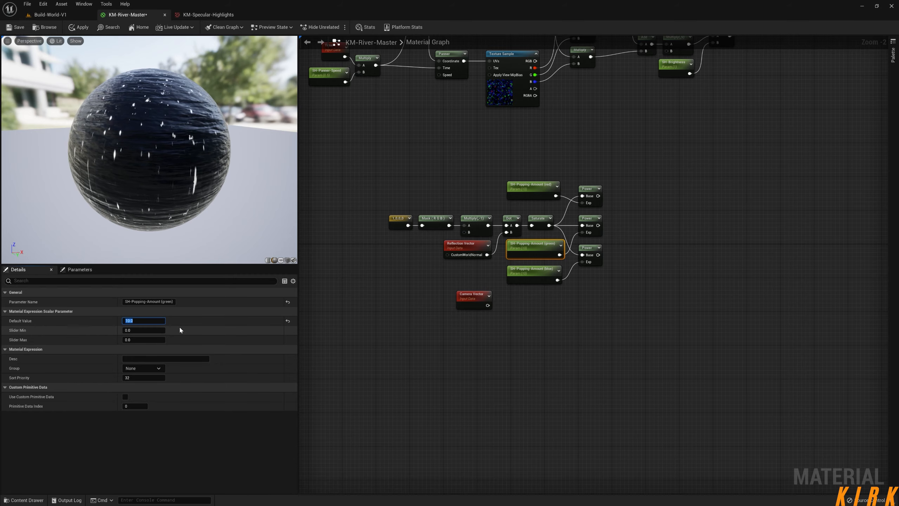
type("25")
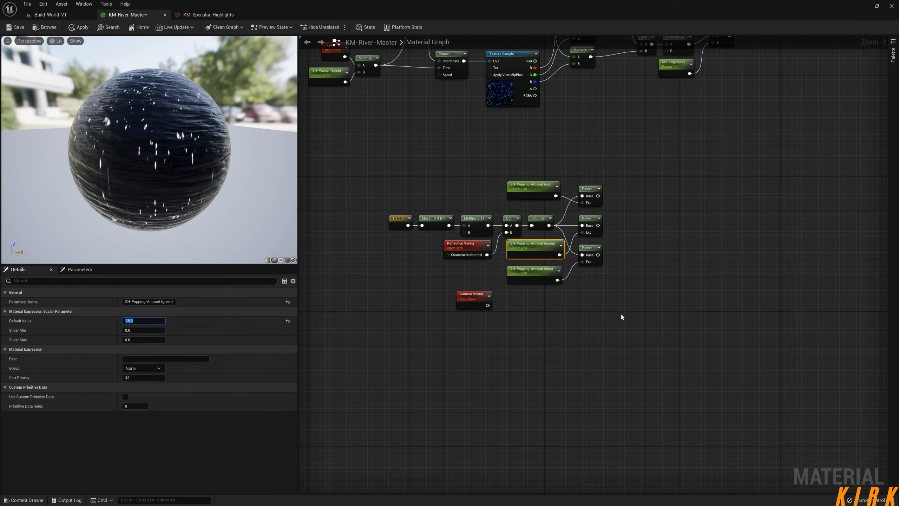
left_click(536, 273)
left_click(155, 321)
type("50")
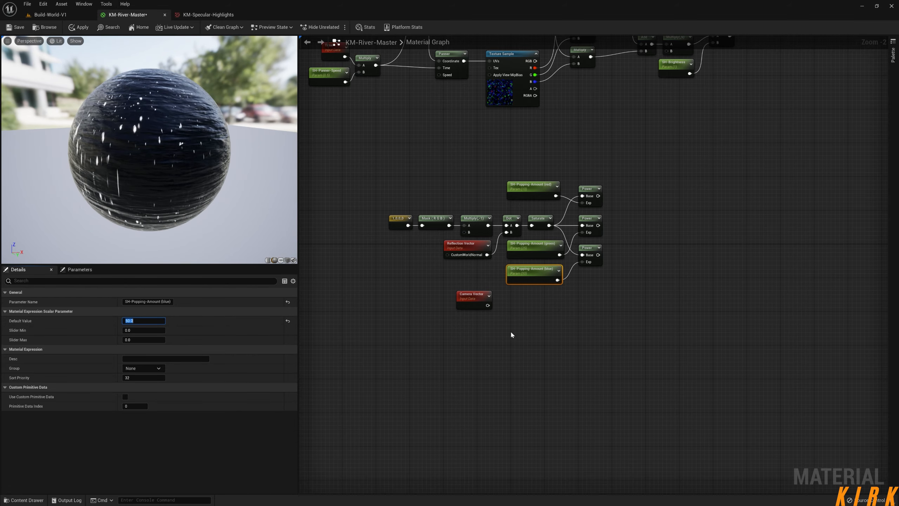
right_click_drag(649, 270, 590, 281)
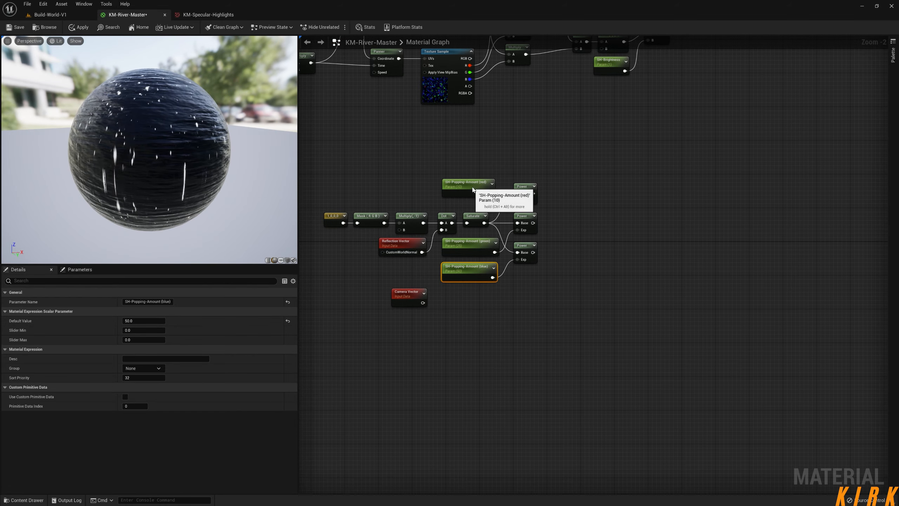
left_click_drag(467, 186, 467, 191)
Preview the output of the bottom Power node on the sphere, followed by that of the middle Power node.
right_click_drag(600, 231, 557, 230)
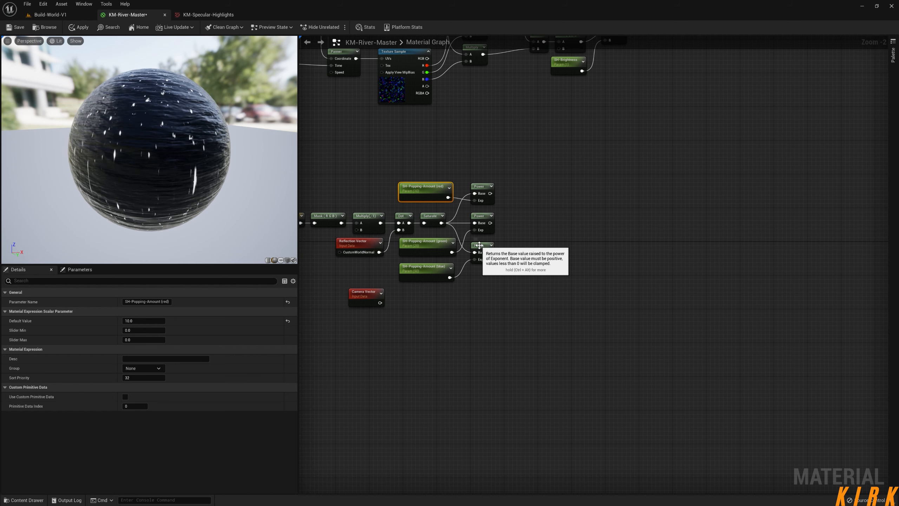
right_click(478, 249)
left_click(516, 260)
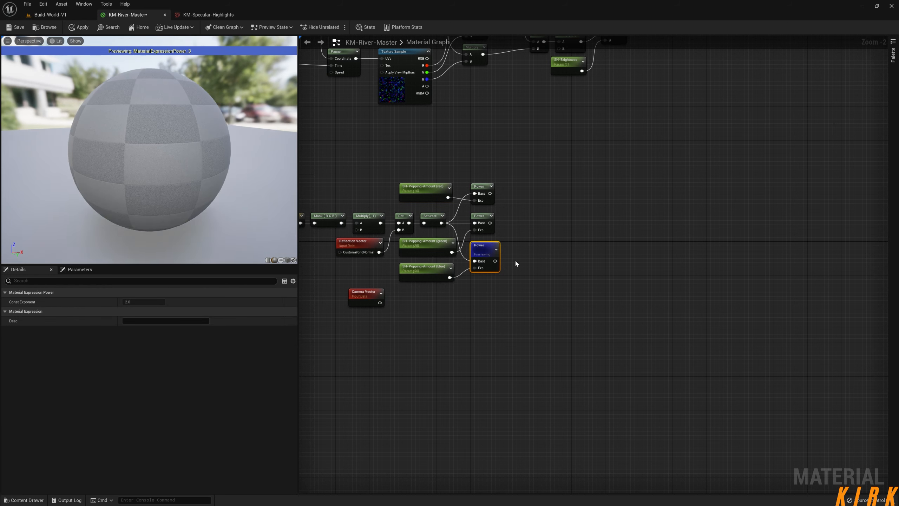
left_click_drag(192, 184, 142, 179)
right_click(478, 216)
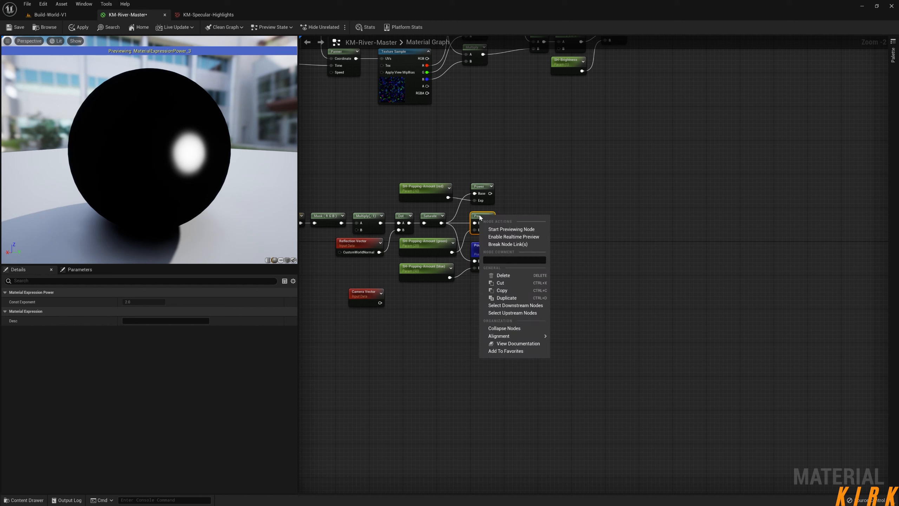
left_click(507, 228)
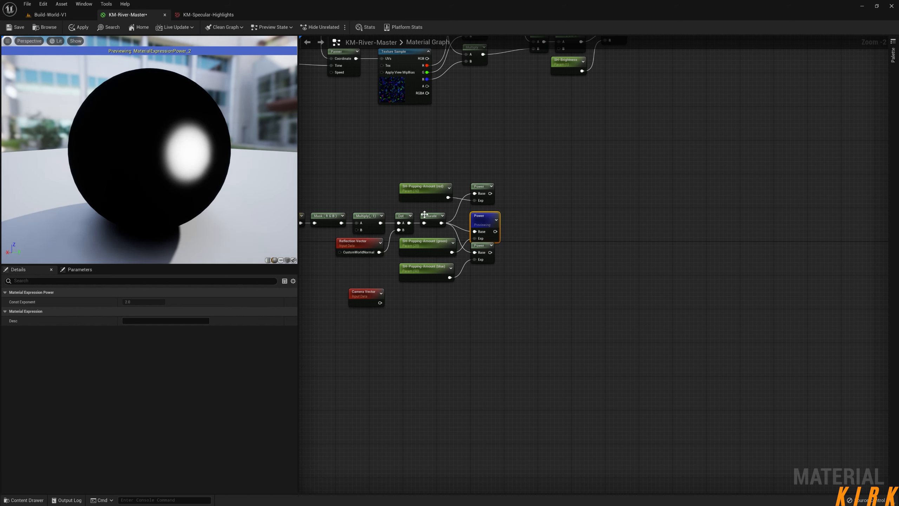
Preview the top Power node's output on the sphere from several angles, and stop previewing the node.
right_click(483, 194)
left_click(497, 202)
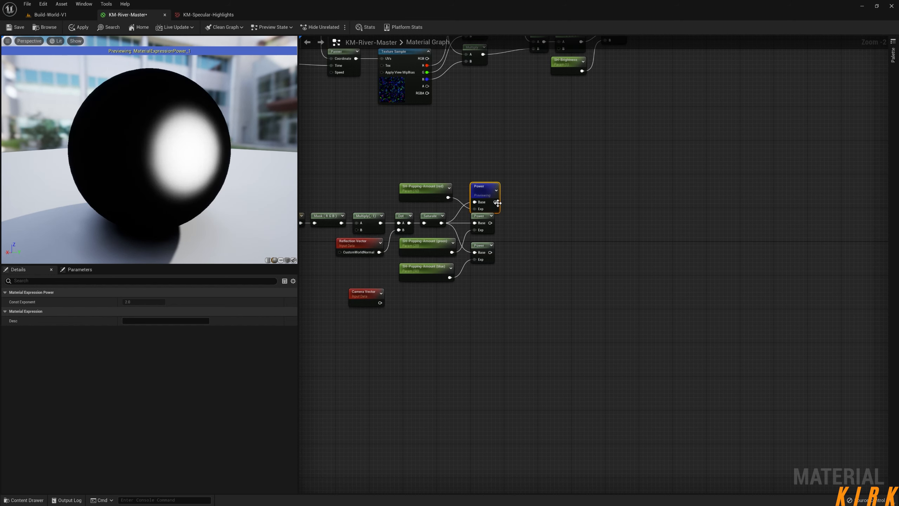
left_click_drag(265, 202, 245, 198)
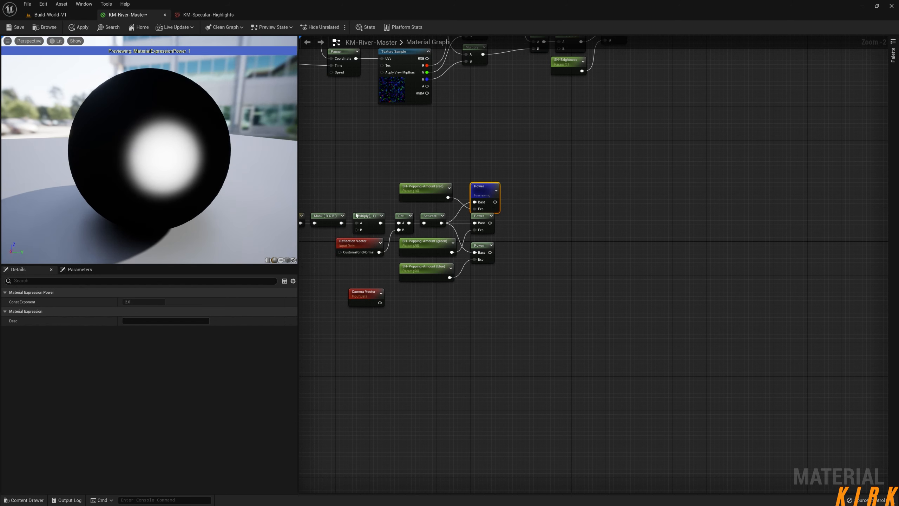
left_click_drag(169, 182, 191, 184)
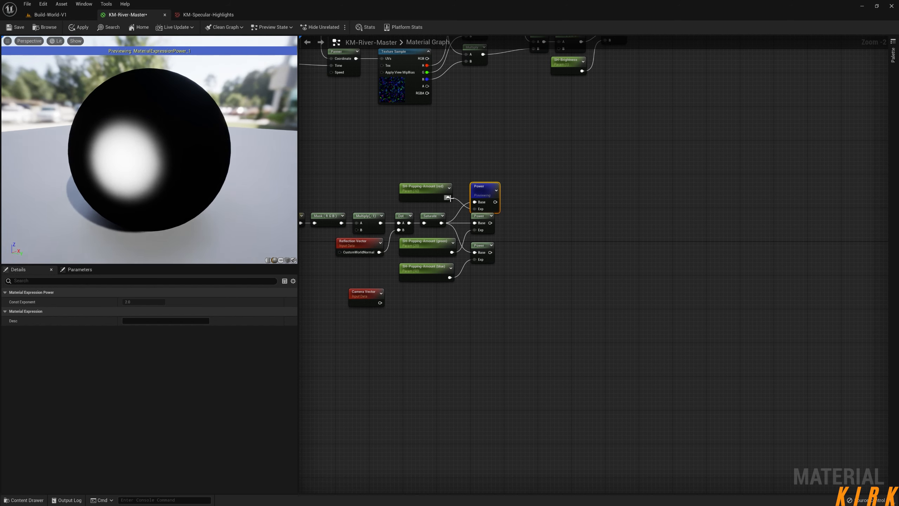
right_click(484, 192)
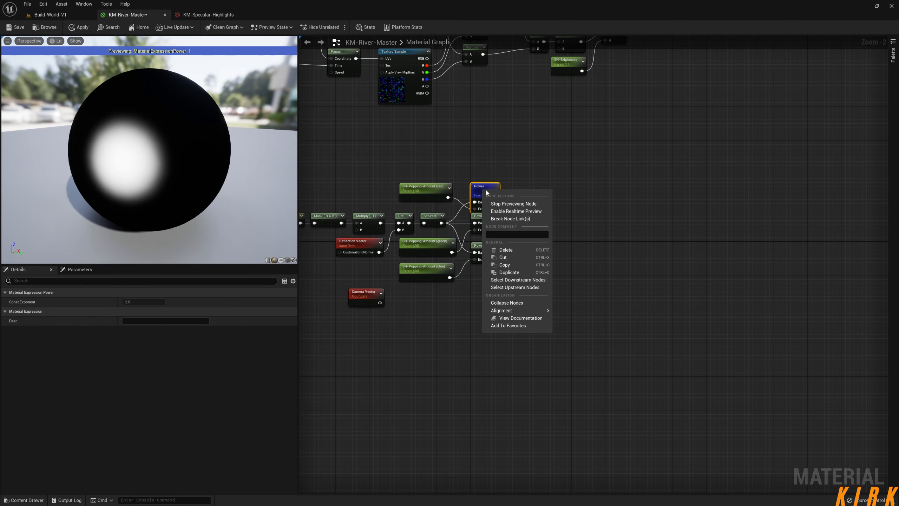
left_click(506, 204)
Nudge the red popping parameter down slightly and add a Multiply node fed by the top Power node's output.
left_click_drag(425, 194, 426, 199)
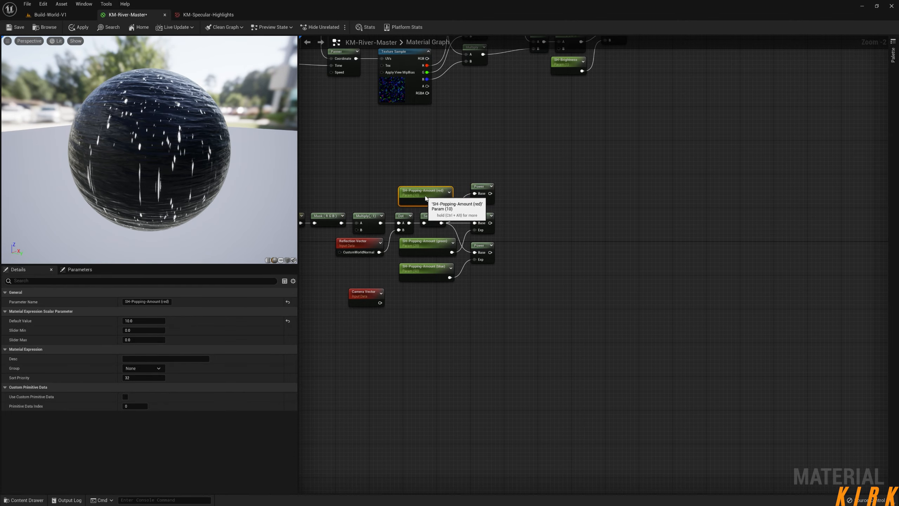
right_click_drag(505, 196, 455, 194)
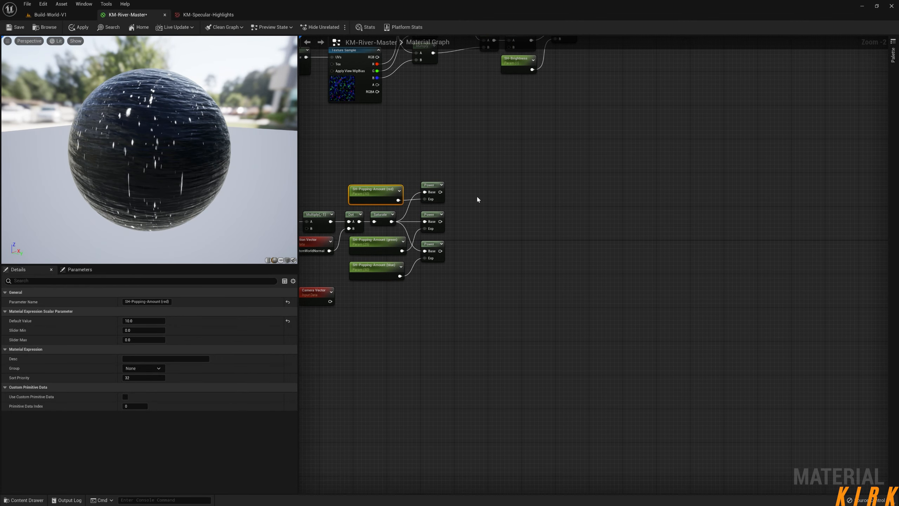
left_click_drag(441, 192, 499, 198)
type("mul")
left_click(528, 254)
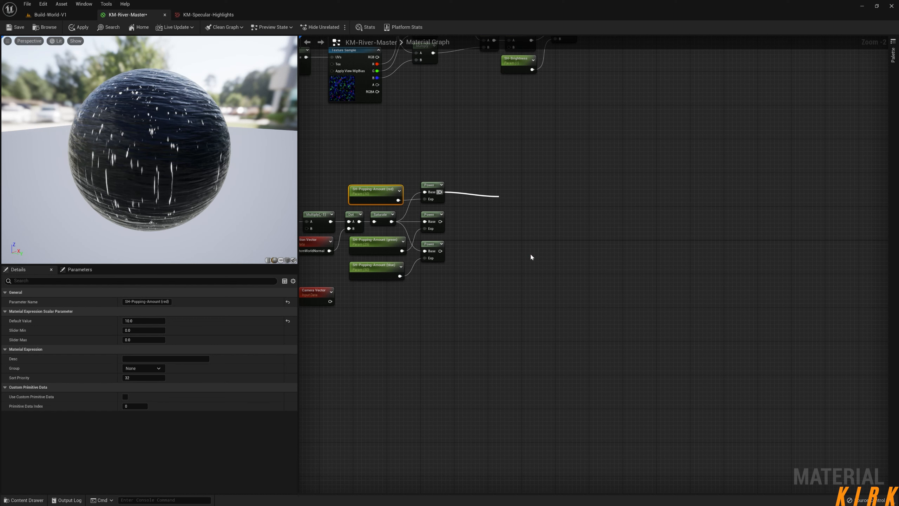
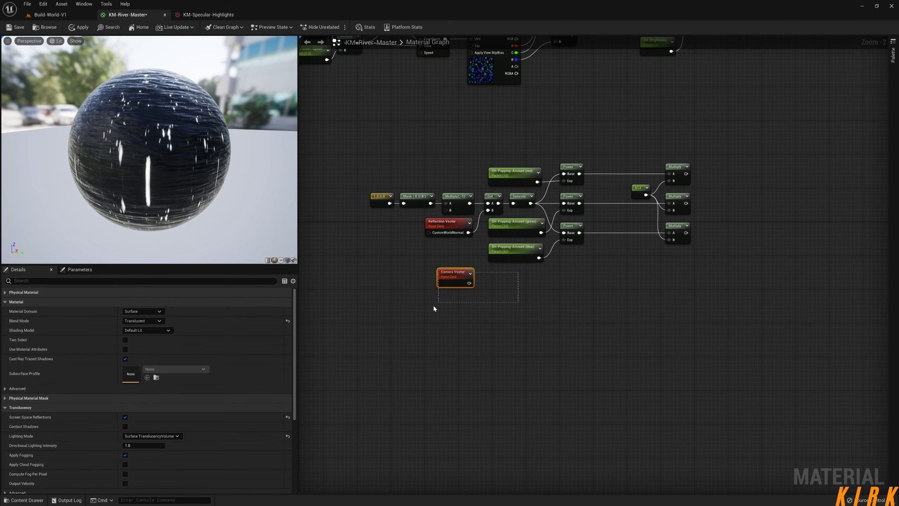
Delete the unconnected Camera Vector node and move the whole popping mask network further left in the graph.
key("Delete")
right_click_drag(492, 300, 560, 314)
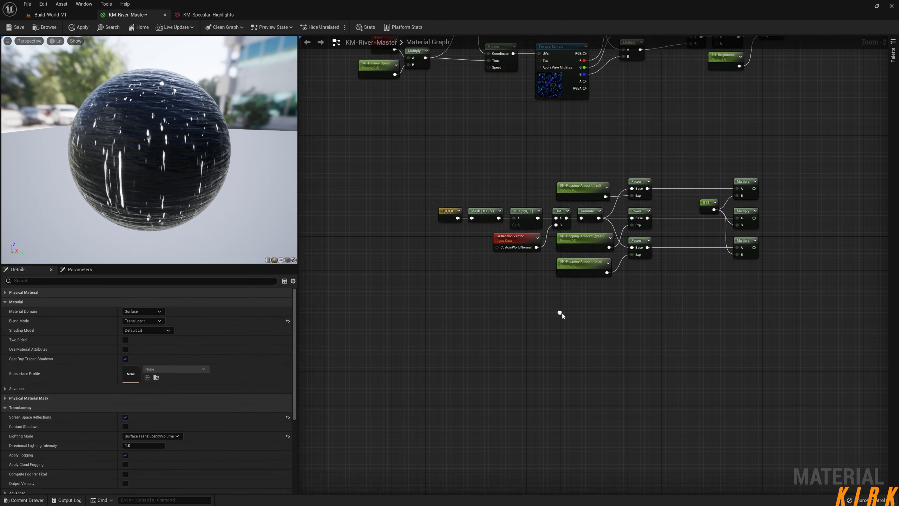
left_click_drag(778, 167, 404, 336)
left_click_drag(587, 244, 485, 244)
left_click(376, 229)
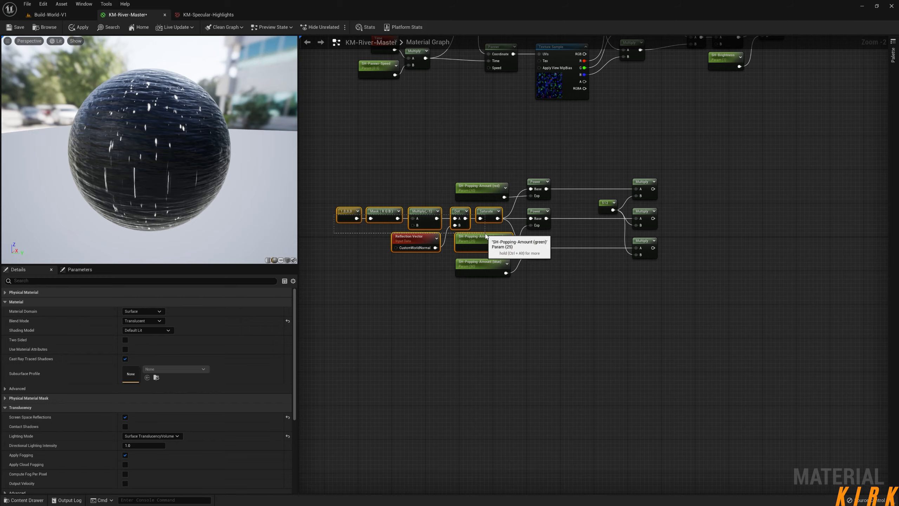
left_click(617, 265)
left_click(438, 287)
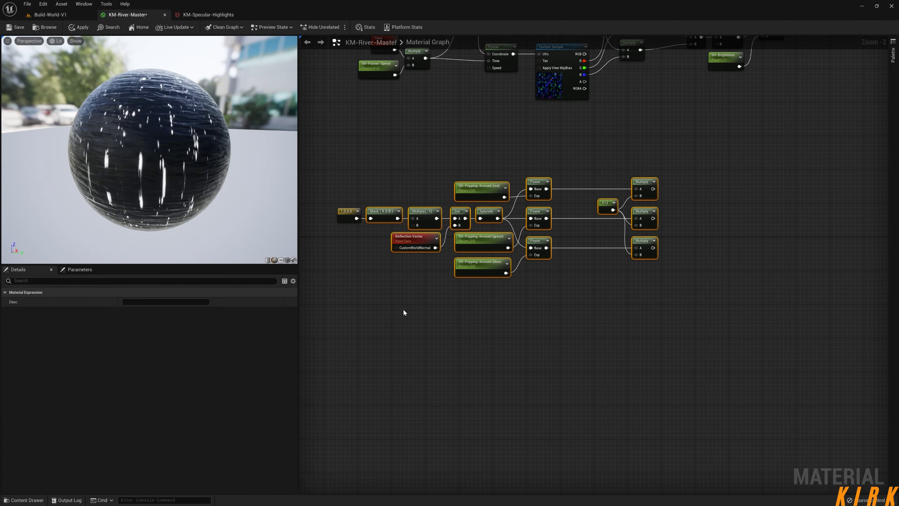
right_click_drag(645, 317, 672, 354)
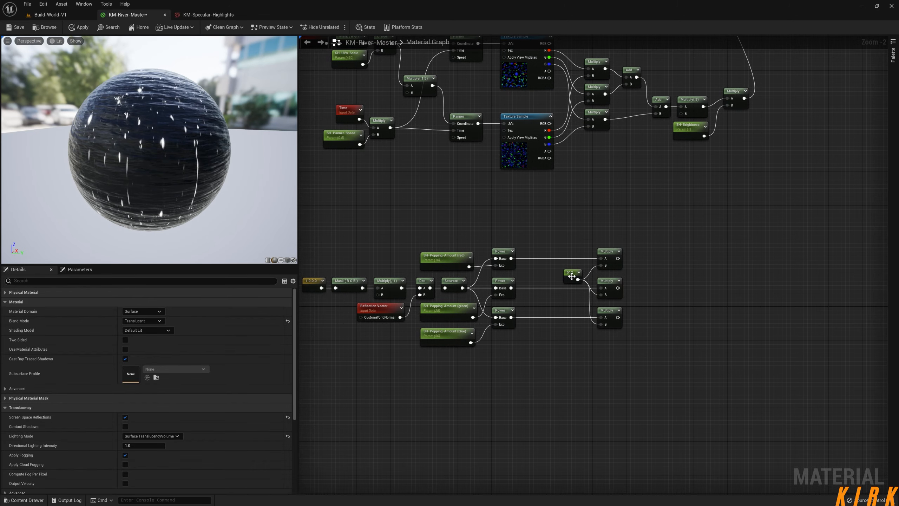
Move the Add, final Multiply and SH-Brightness nodes away from the three texture-channel Multiply nodes to make room between them.
left_click(566, 285)
left_click_drag(556, 324, 548, 342)
left_click_drag(564, 273, 535, 273)
left_click(652, 259)
right_click_drag(672, 209, 623, 309)
left_click_drag(531, 274, 532, 273)
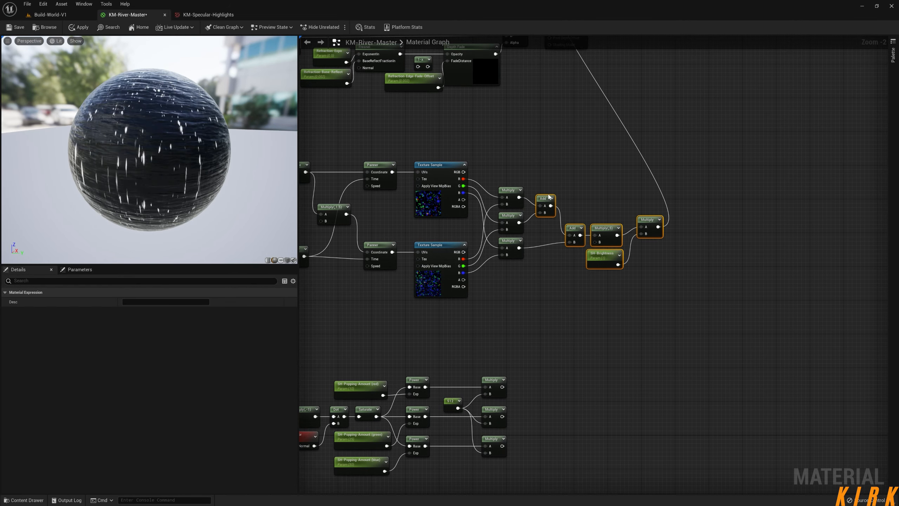
left_click_drag(541, 201, 639, 200)
Add three Multiply nodes in front of the Add nodes and feed their A inputs from the three texture-channel Multiply nodes.
left_click(573, 283)
left_click_drag(536, 179, 495, 265)
key("ctrl+d")
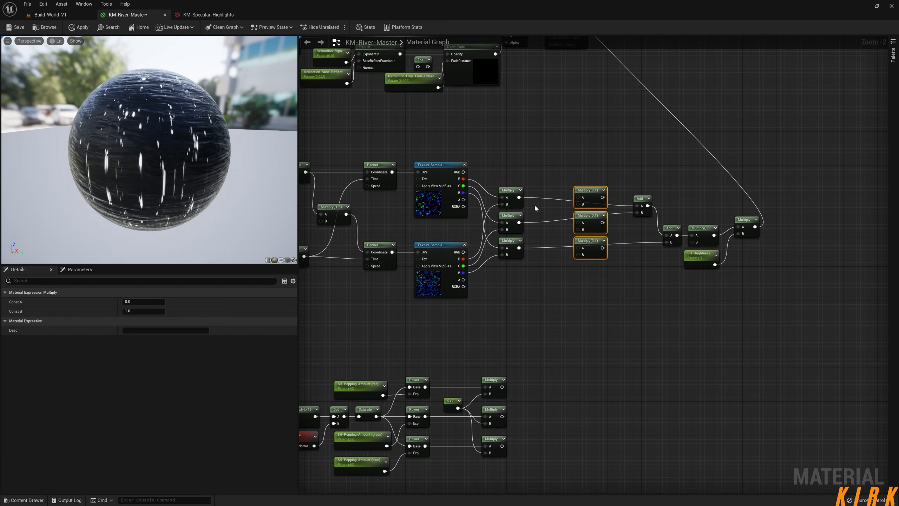
left_click_drag(519, 197, 576, 202)
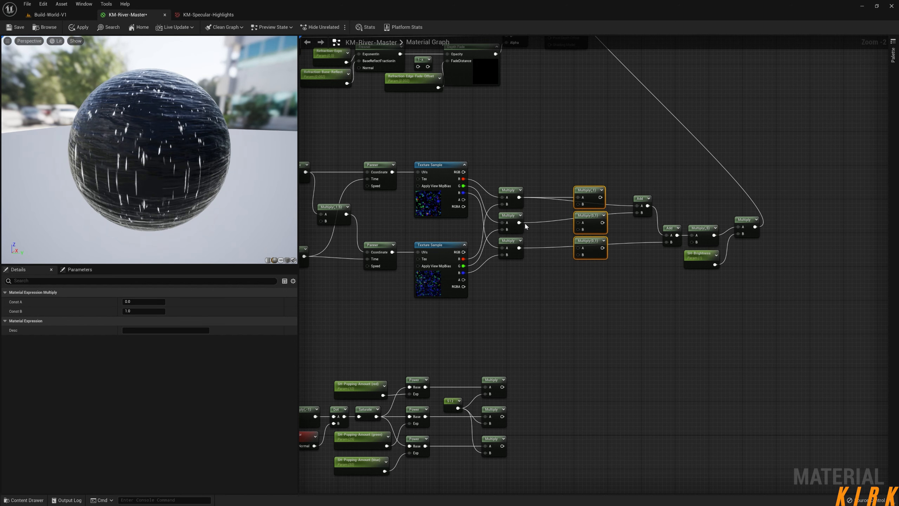
left_click_drag(519, 223, 581, 226)
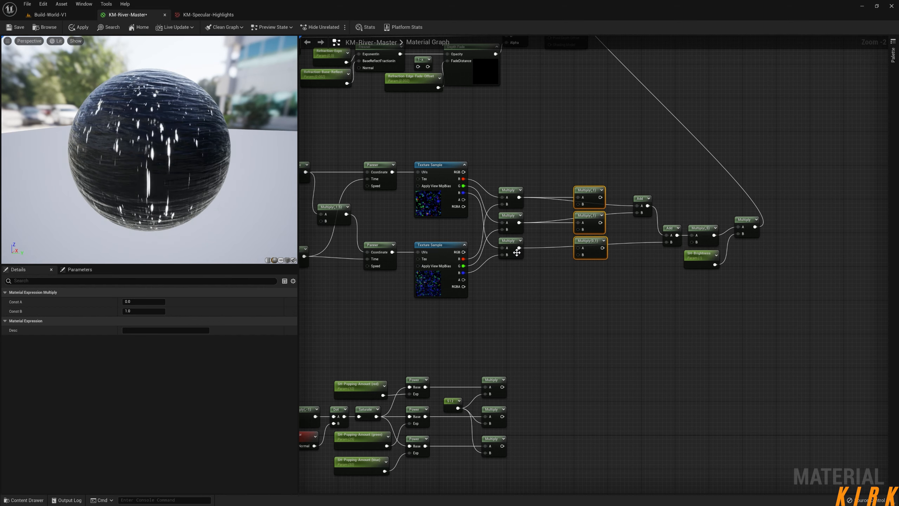
left_click_drag(519, 250, 581, 249)
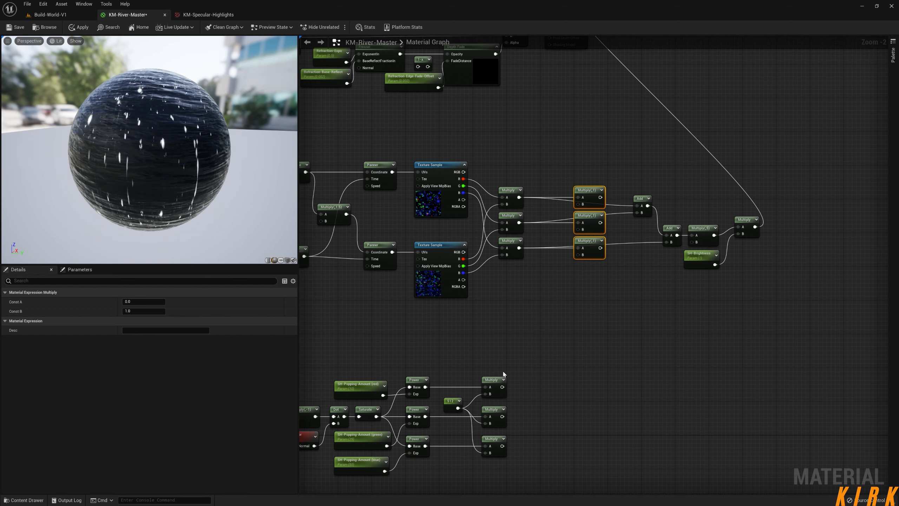
Connect the three mask outputs to the B inputs of the new Multiply nodes and route their results into the Add nodes.
left_click_drag(501, 387, 579, 207)
left_click_drag(502, 416, 582, 232)
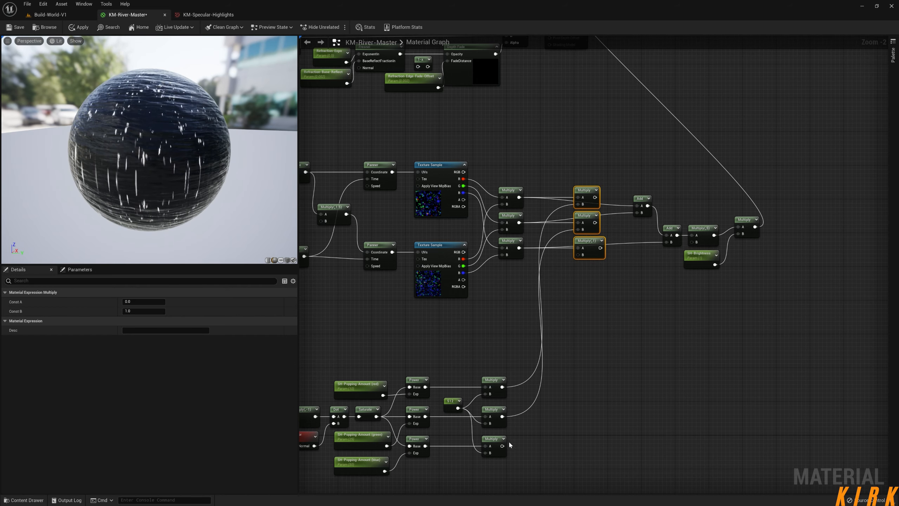
left_click_drag(502, 446, 579, 255)
left_click_drag(595, 198, 637, 213)
left_click_drag(594, 247, 669, 242)
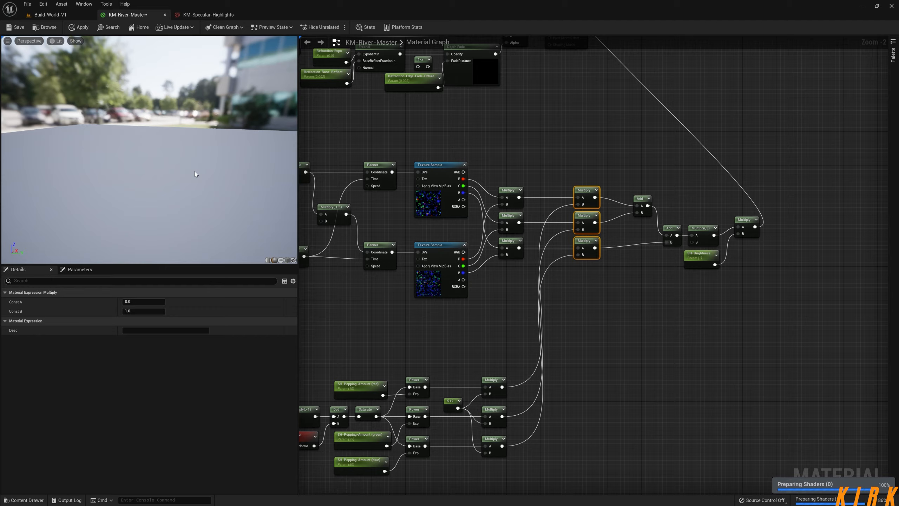
Inspect the masked highlights on the preview sphere from several angles and apply the material changes.
left_click_drag(194, 170, 212, 163)
right_click_drag(212, 164, 214, 191)
right_click_drag(159, 161, 159, 131)
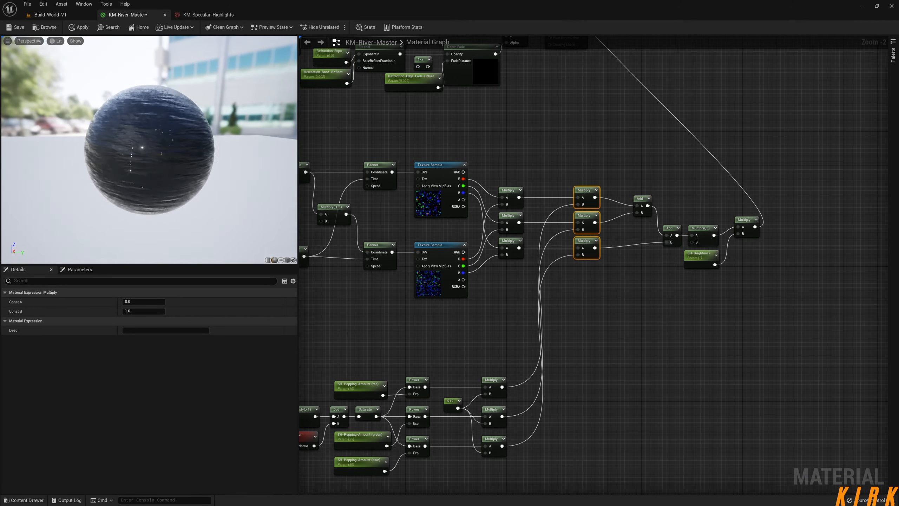
left_click_drag(160, 131, 155, 126)
right_click_drag(155, 126, 155, 133)
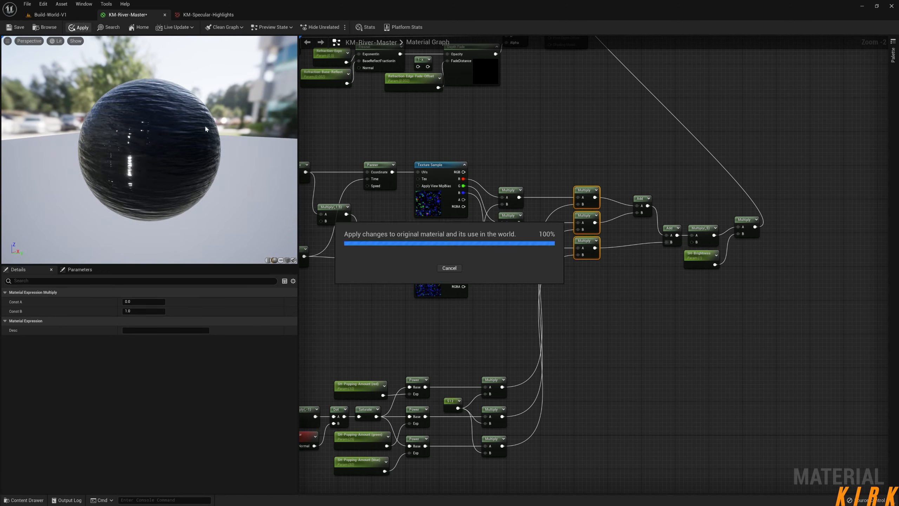
Check the masked highlights on the river surface in the Build-World-V1 level.
left_click(51, 15)
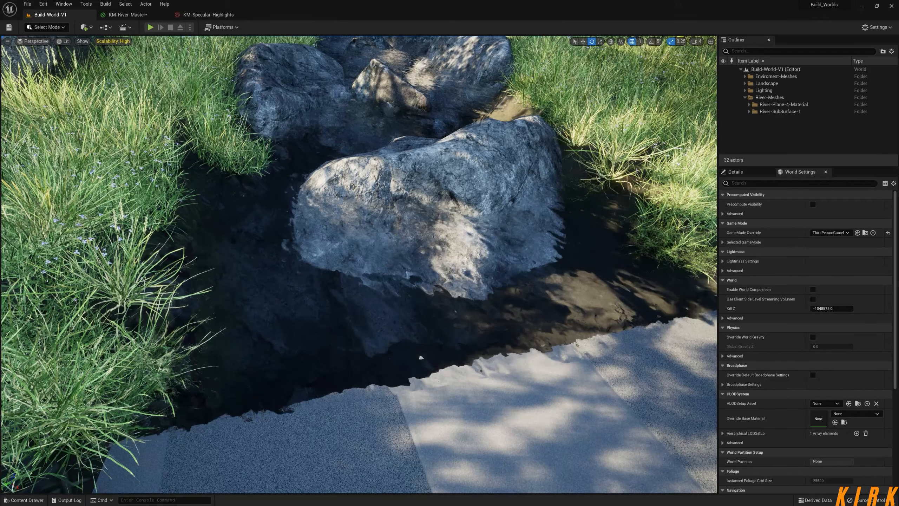
right_click_drag(283, 202, 282, 176)
right_click_drag(389, 198, 381, 181)
key("d")
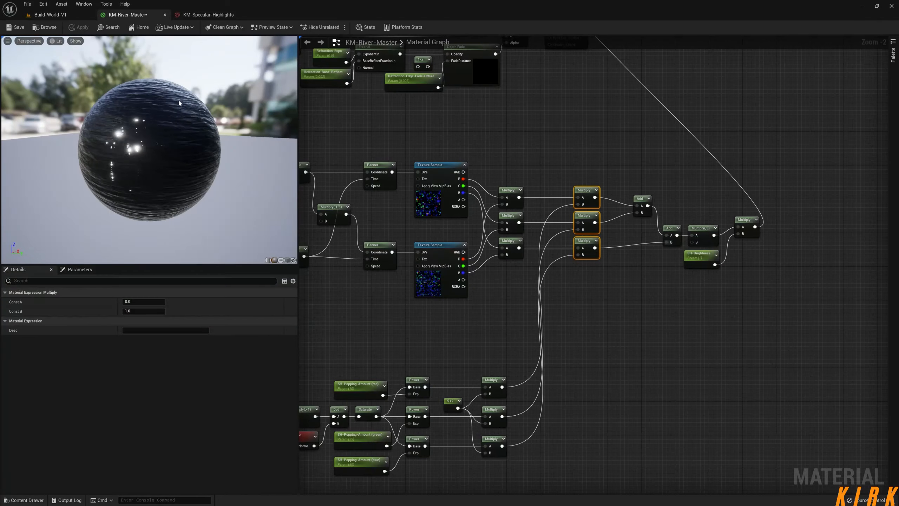
scroll(520, 236, "up", 3)
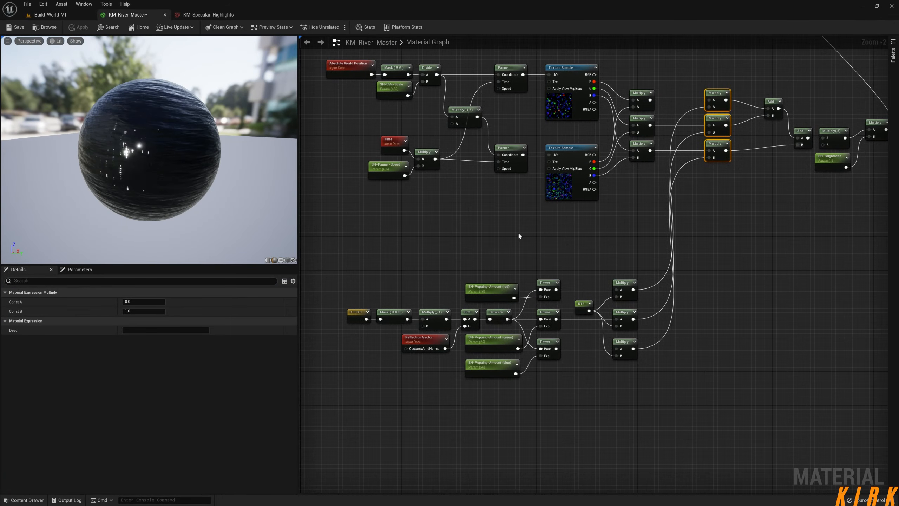
Set a component of the vector constant feeding the mask network to 1 and apply the material.
right_click_drag(511, 253, 525, 225)
left_click(410, 287)
type("1")
left_click(355, 222)
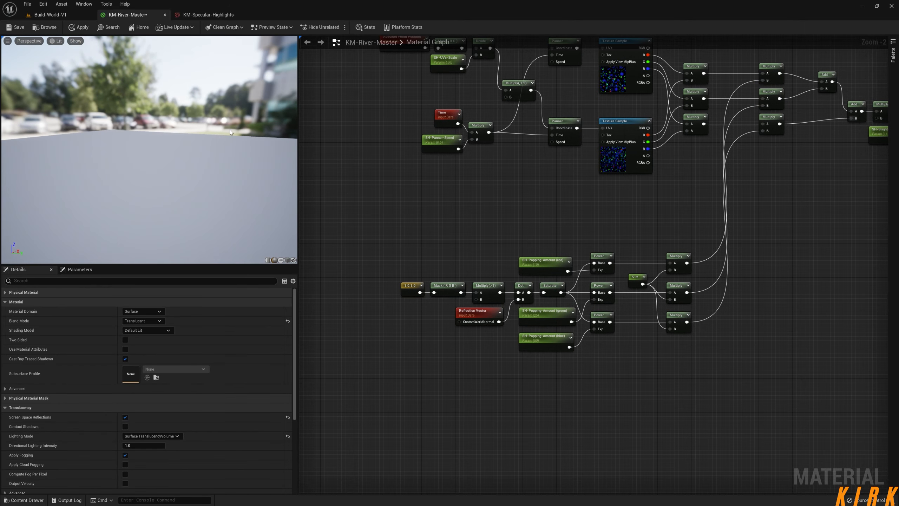
left_click(72, 30)
Examine the river highlights in the Build-World-V1 level while moving along the water and around the large rocks.
left_click(69, 13)
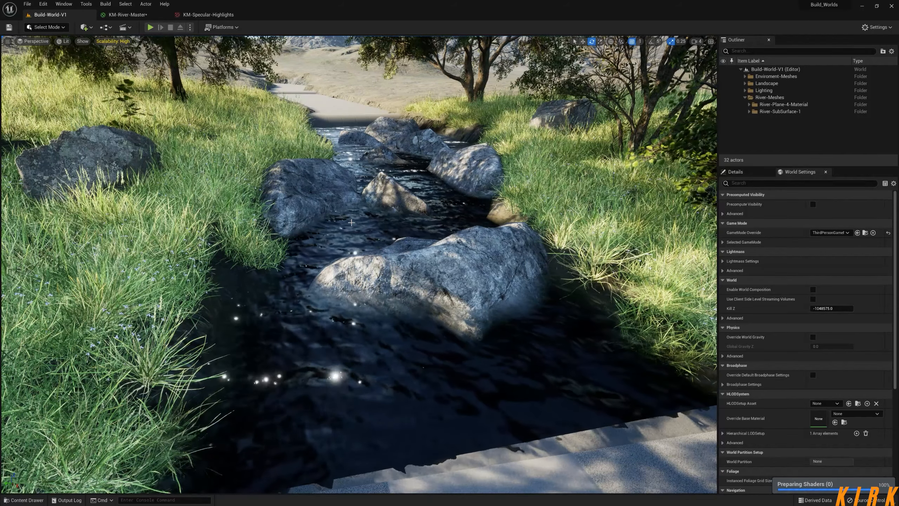
right_click_drag(414, 263, 375, 262)
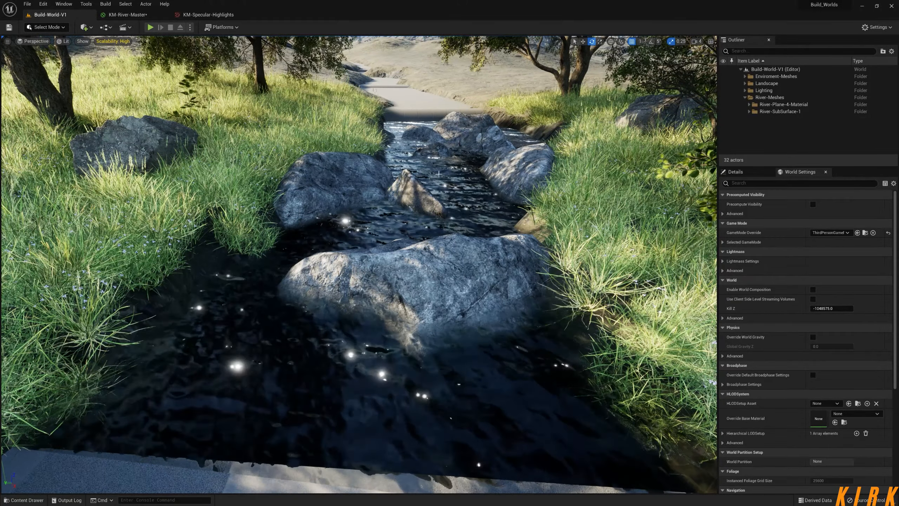
right_click_drag(439, 174, 580, 184)
key("w")
key("w")
key("d")
key("w")
key("s")
key("w")
key("s")
key("s")
key("a")
Review the Reflection Vector node's settings and examine the highlights between the upstream rocks in the Build-World-V1 level.
left_click(140, 14)
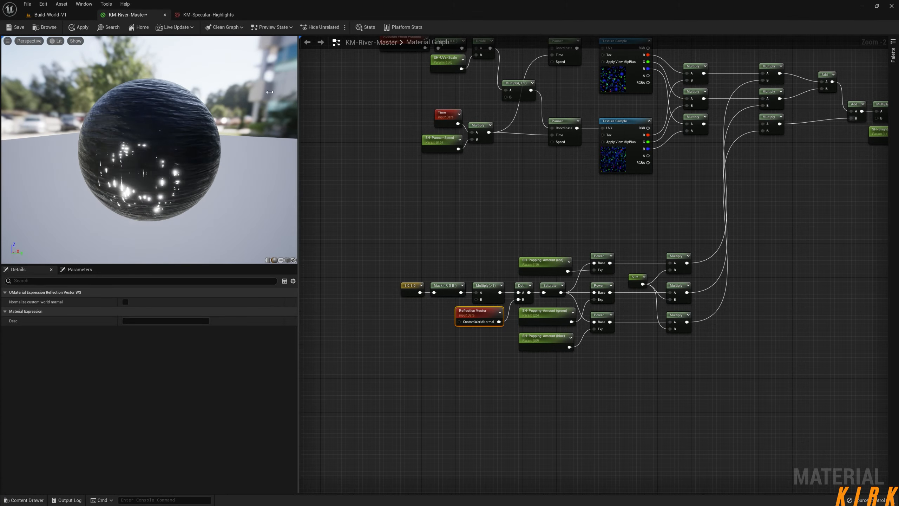
left_click(80, 16)
right_click_drag(383, 221, 300, 223)
right_click_drag(383, 220, 460, 284)
key("w")
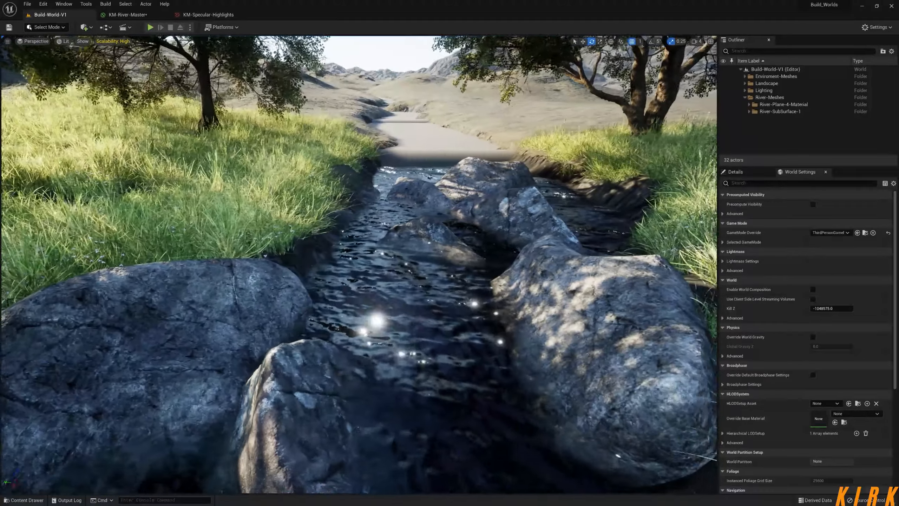
key("s")
right_click_drag(460, 283, 499, 296)
key("w")
key("w")
key("w")
key("s")
key("s")
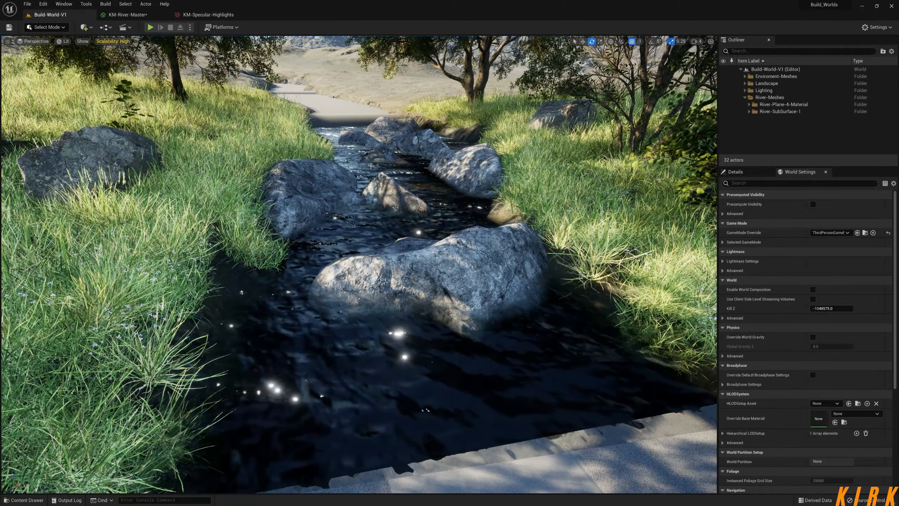
Set the default value of SH-UVs-Scale to 1024, apply the material and check the river in the level.
left_click(134, 16)
right_click_drag(504, 216, 438, 215)
right_click_drag(420, 167, 450, 281)
left_click(406, 173)
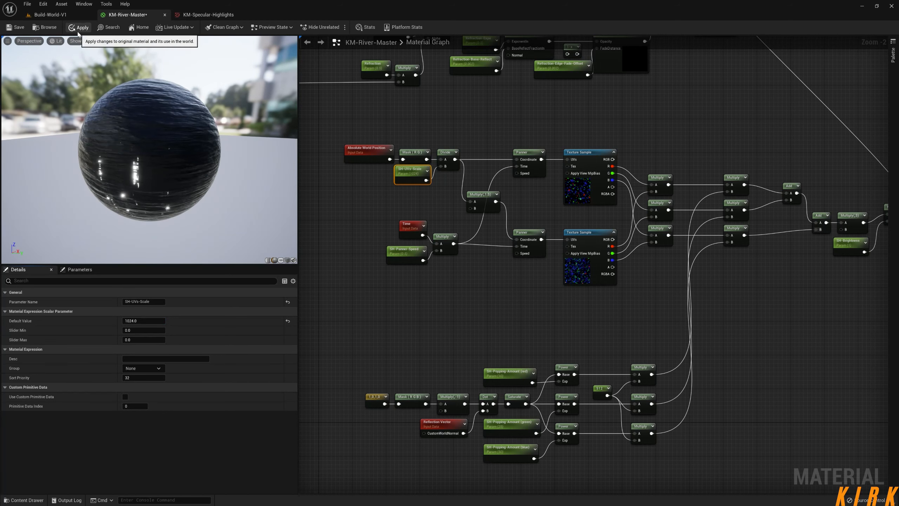
left_click(78, 32)
left_click(67, 15)
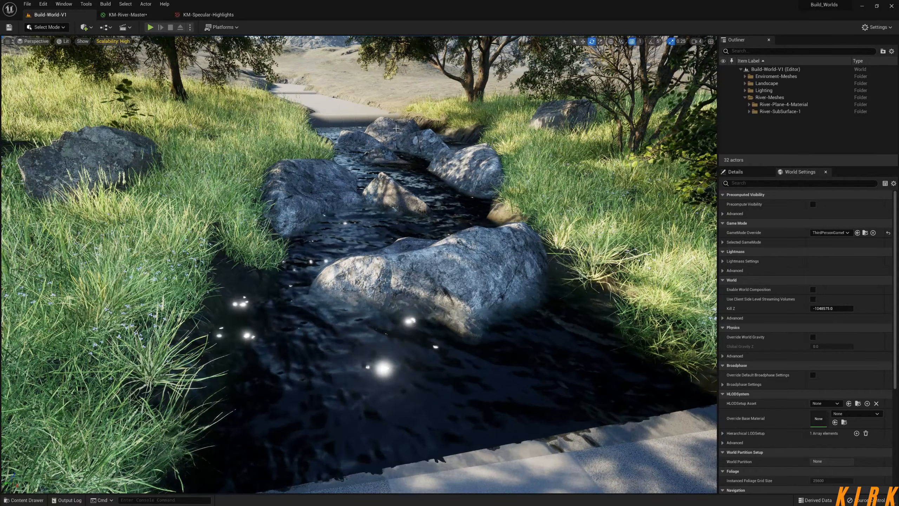
Set the default value of SH-Panner-Speed to 0.1, apply the material and check the river in the level.
left_click(117, 14)
left_click(141, 321)
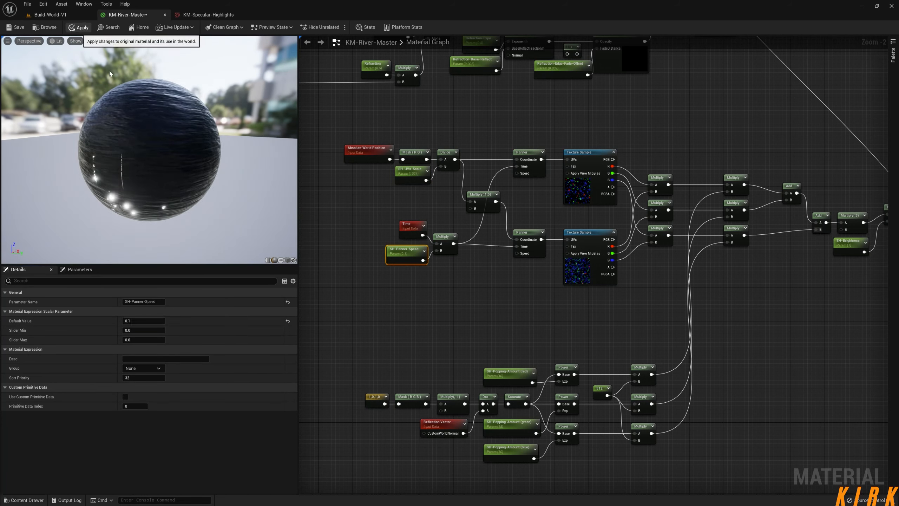
left_click(79, 27)
left_click(50, 14)
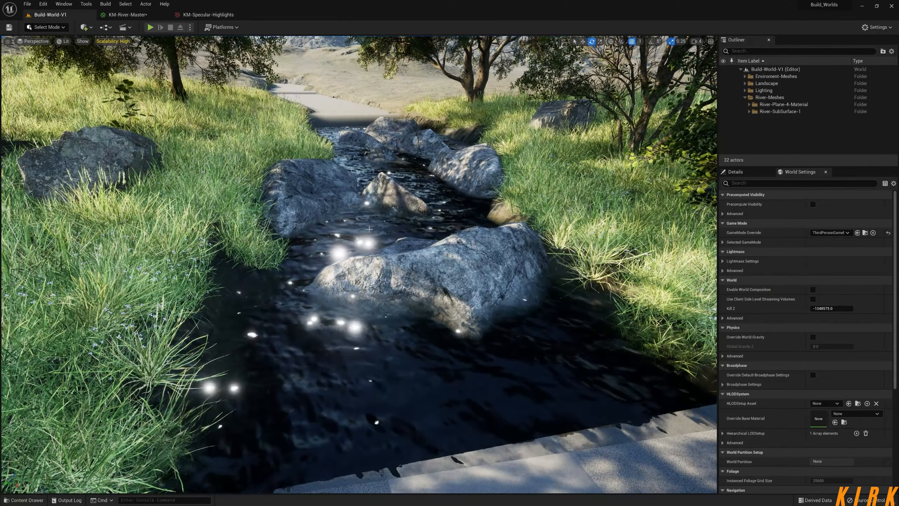
Set the constant shared by the three mask Multiply nodes to 1024 and apply the material.
left_click(138, 16)
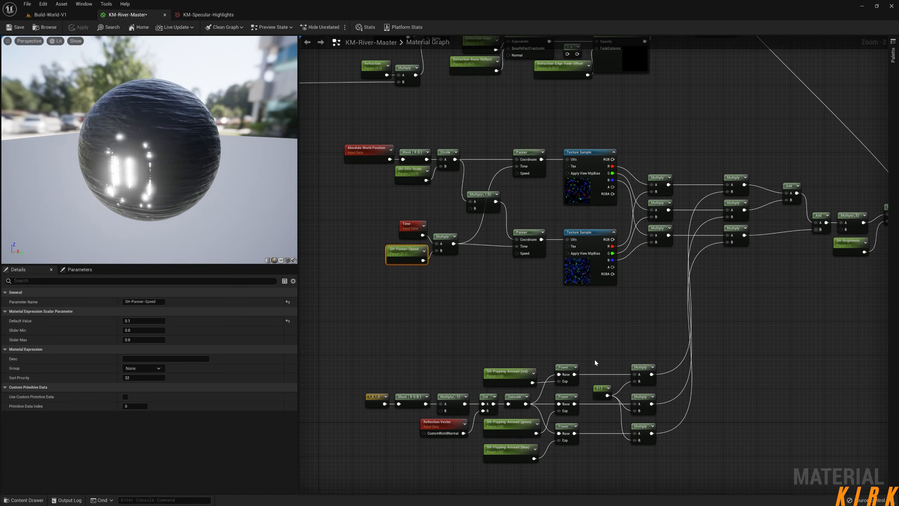
left_click(601, 388)
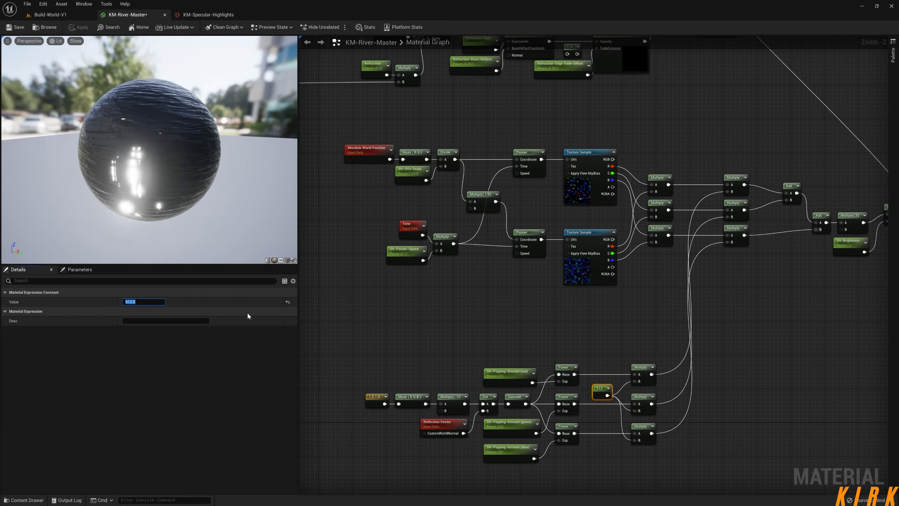
type("1")
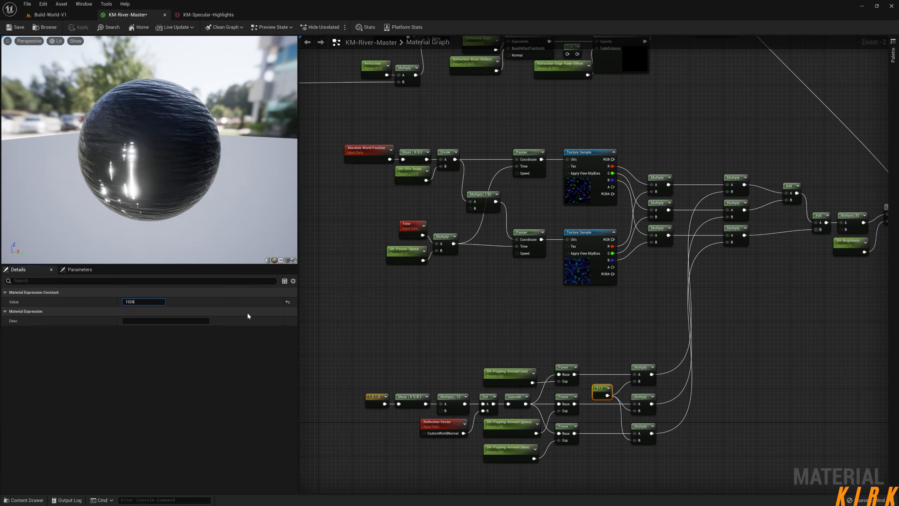
type("024")
key("Return")
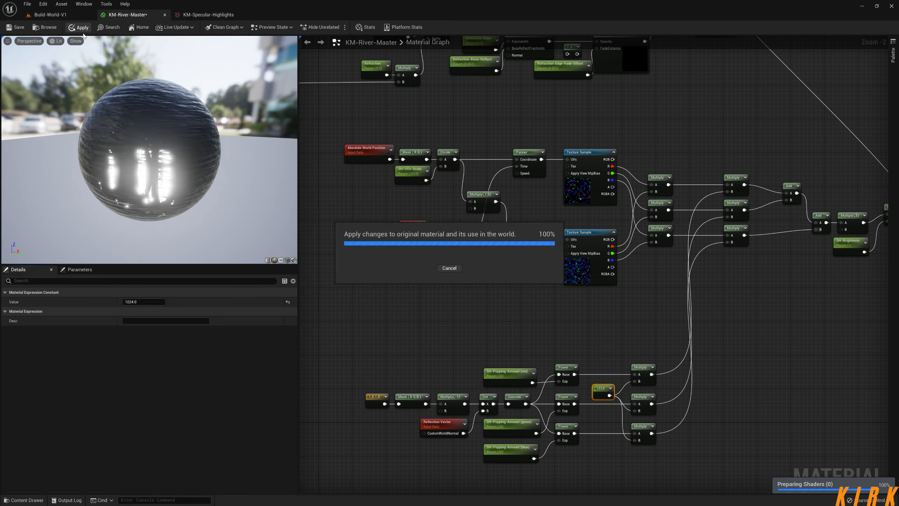
Examine the brightness of the river highlights in the Build-World-V1 level while moving sideways across the water.
left_click(71, 16)
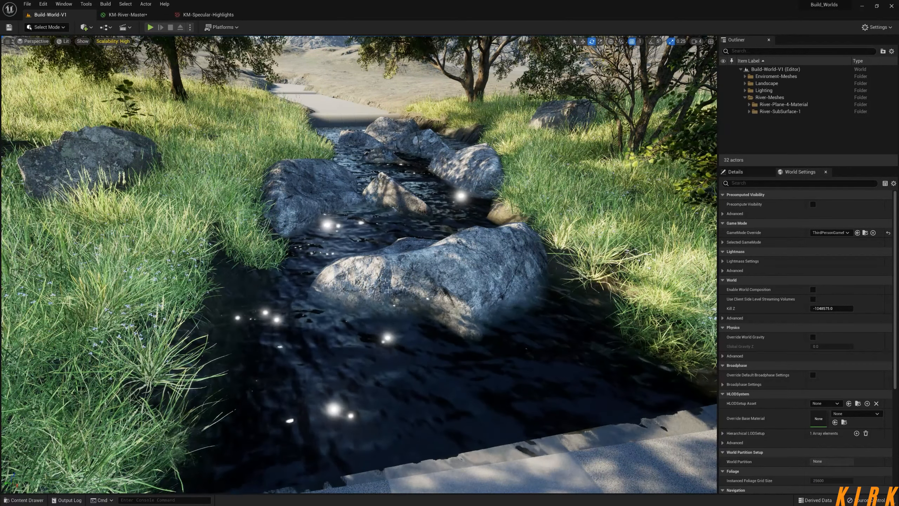
key("d")
right_click_drag(397, 374, 368, 378)
mouse_move(419, 271)
right_mouse_down()
mouse_move(425, 262)
mouse_move(458, 266)
mouse_move(411, 271)
mouse_move(449, 278)
mouse_move(412, 280)
right_mouse_up()
key("a")
key("d")
key("a")
key("d")
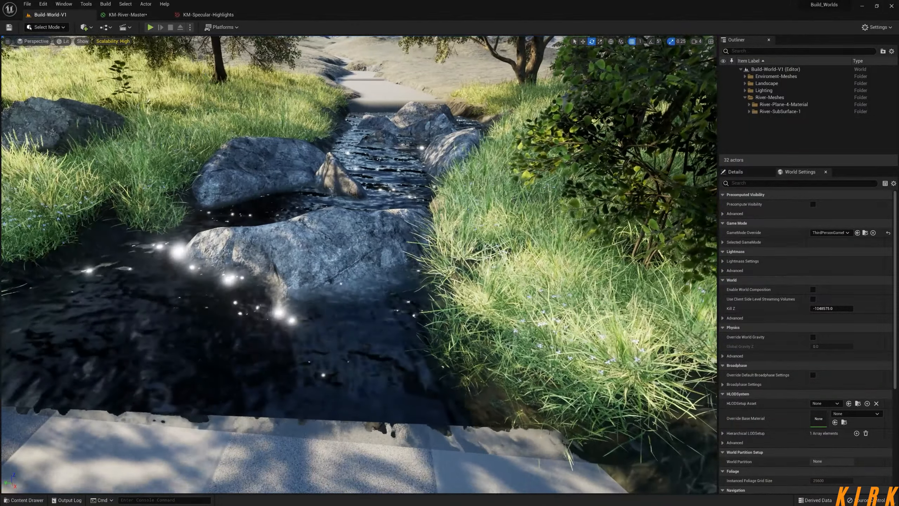
Return to the KM-River-Master graph and move the three mask Multiply nodes farther from their shared constant.
left_click(140, 16)
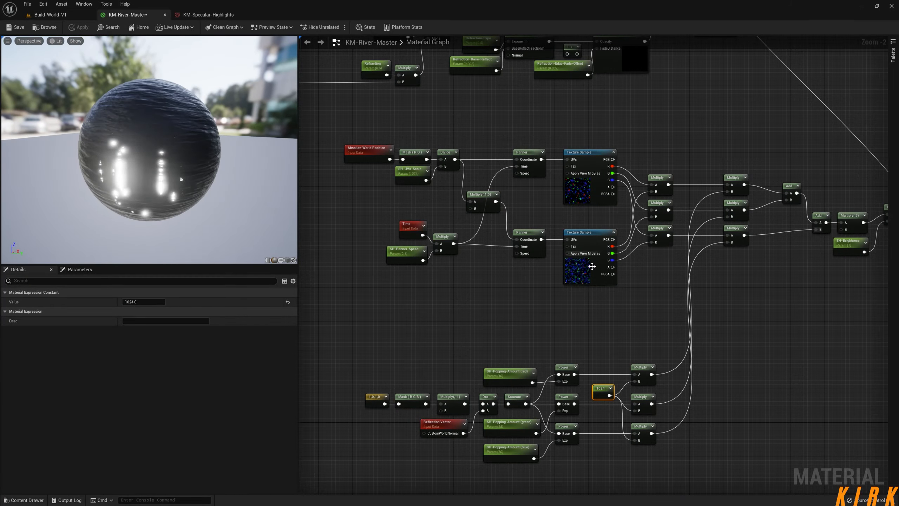
right_click_drag(576, 301, 526, 384)
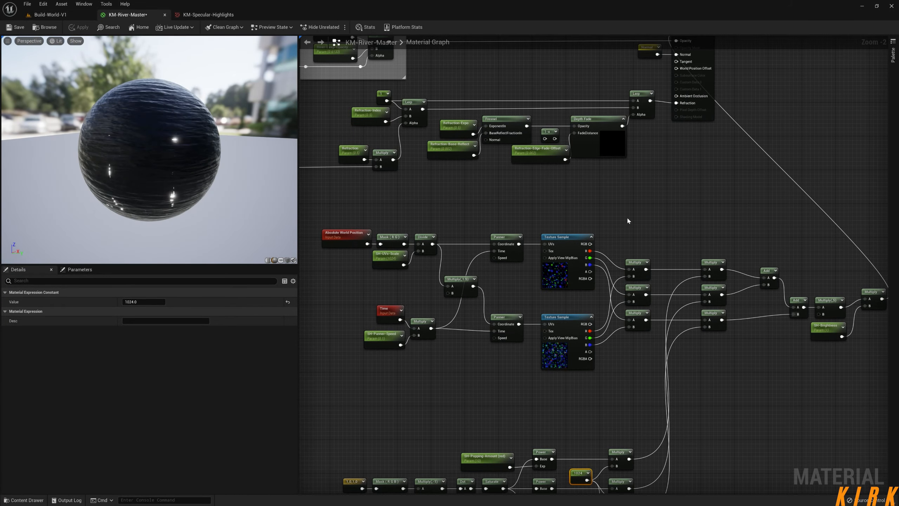
right_click_drag(628, 221, 491, 155)
left_click(690, 264)
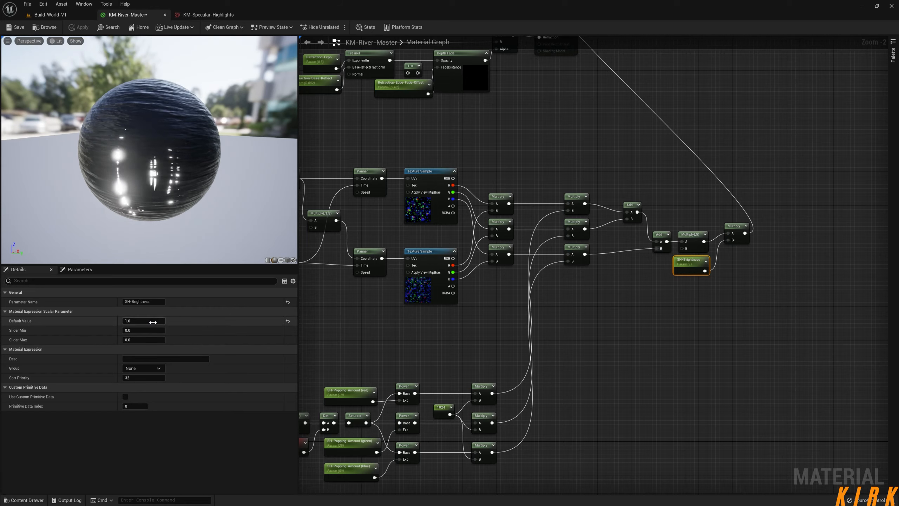
right_click_drag(424, 393, 541, 293)
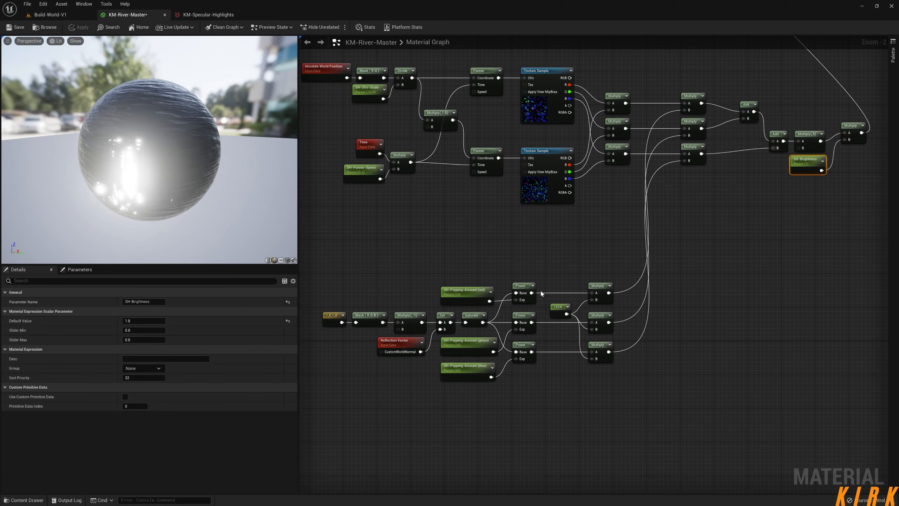
right_click_drag(551, 338, 582, 324)
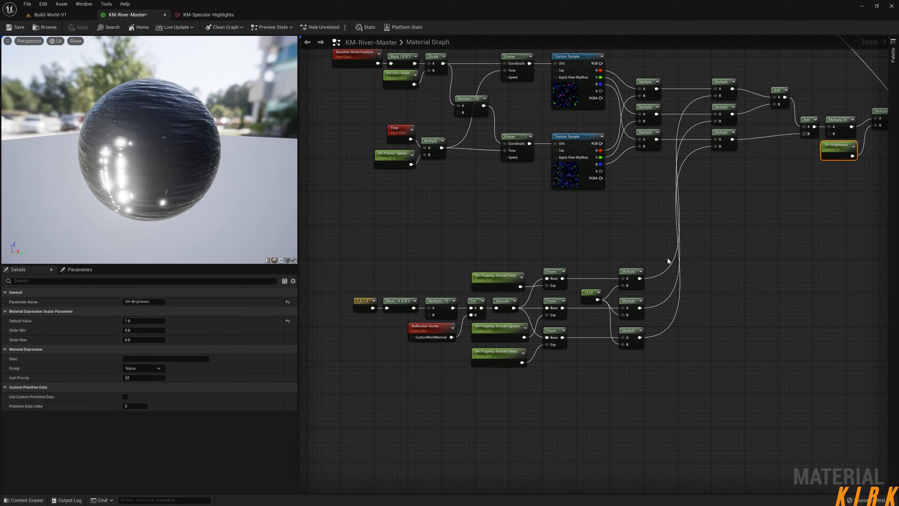
left_click_drag(668, 261, 661, 329)
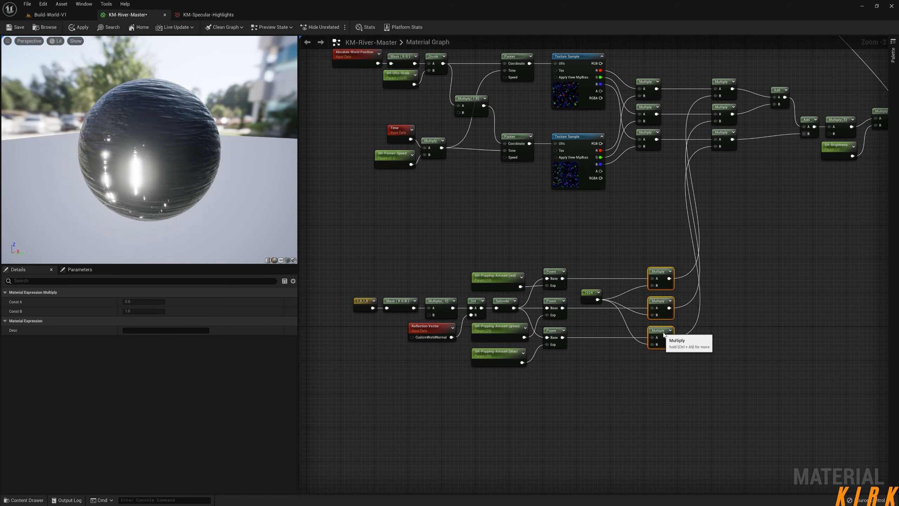
Set the constant shared by the three mask Multiply nodes to 400.
left_click(595, 301)
left_click(162, 302)
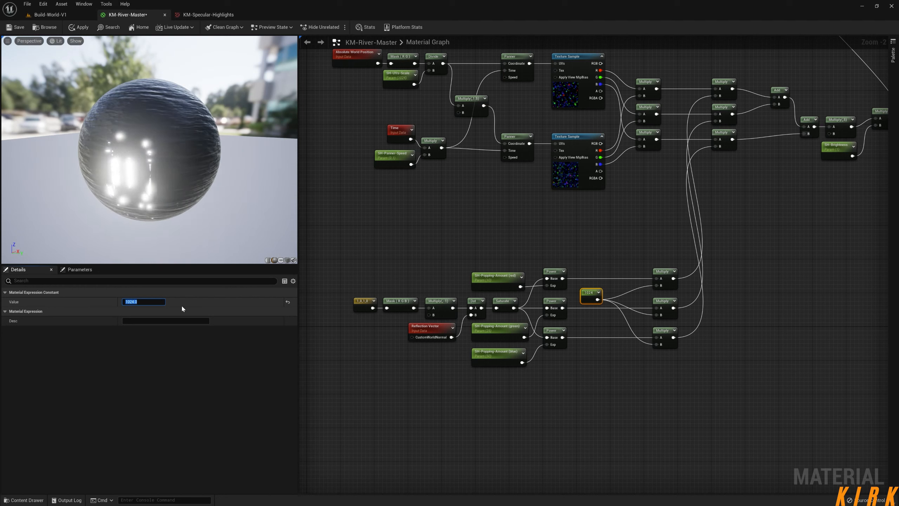
type("400")
key("Return")
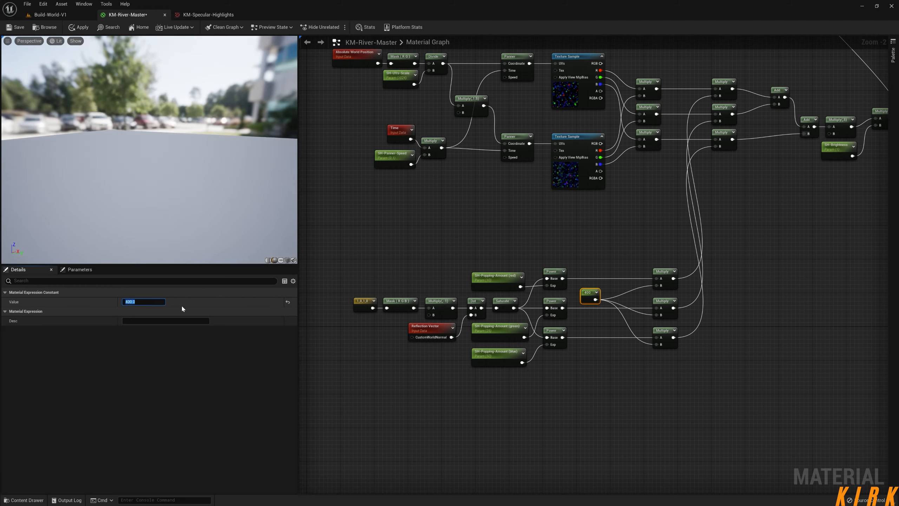
Switch the material preview to a cube, apply the material and check the river in the Build-World-V1 level.
left_click(287, 259)
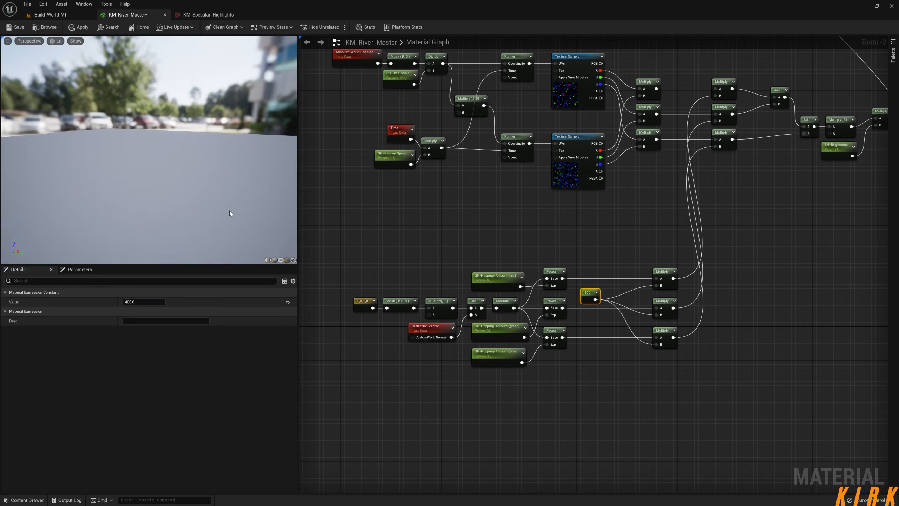
left_click_drag(215, 188, 152, 167)
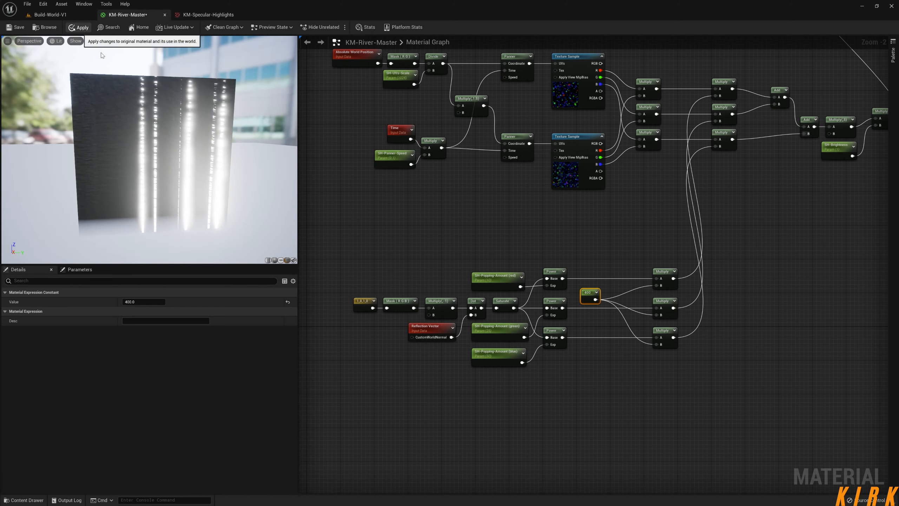
left_click(79, 28)
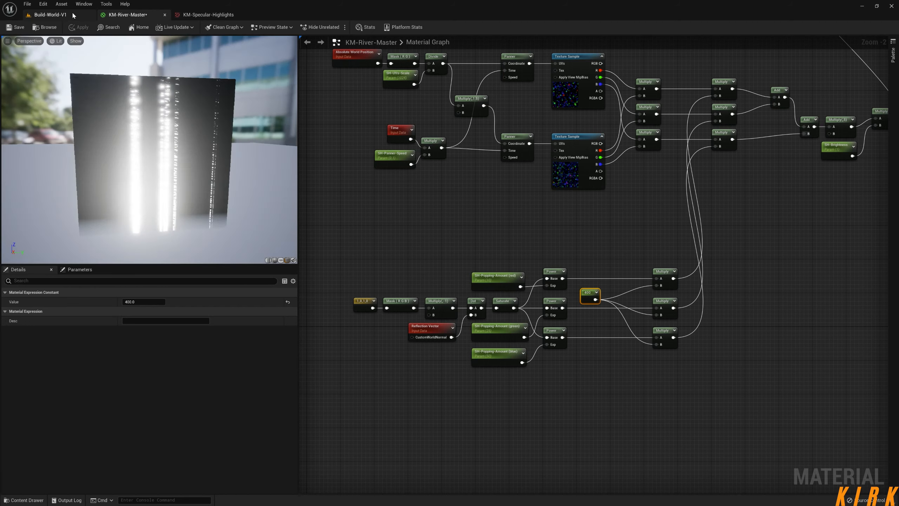
left_click(72, 15)
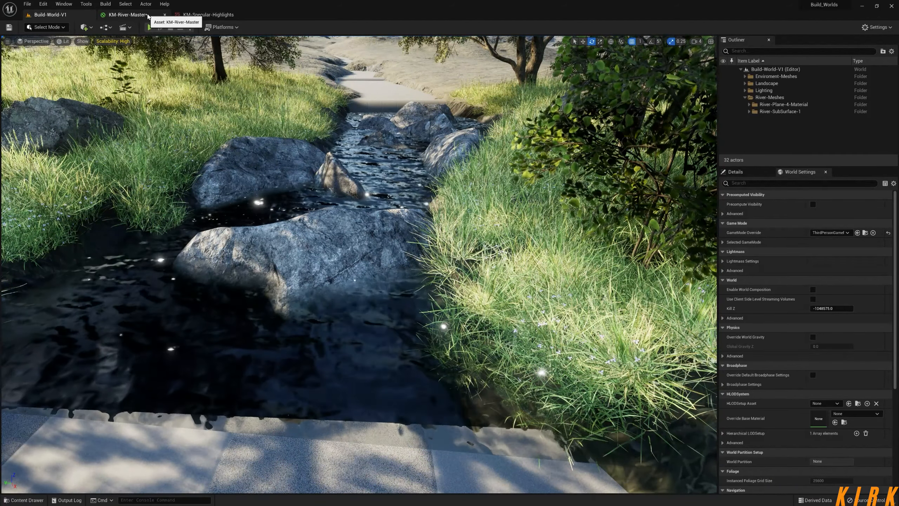
Convert the 400 constant in KM-River-Master into a scalar parameter named ??? beside the mask Multiply nodes and apply the material.
left_click(127, 14)
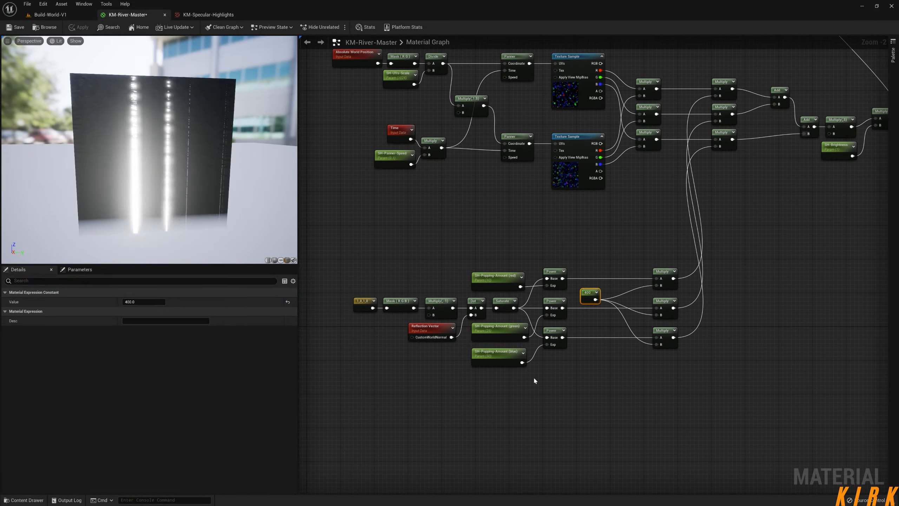
left_click_drag(585, 294, 602, 306)
right_click(602, 306)
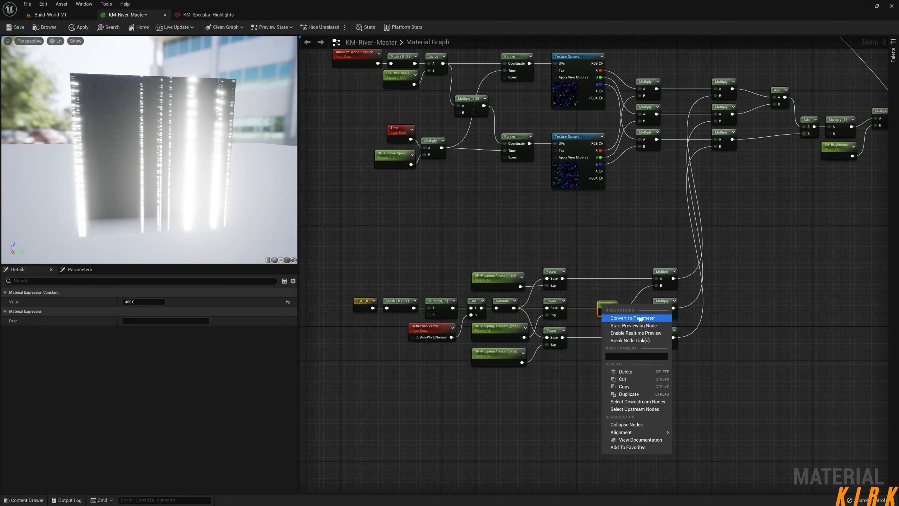
left_click(633, 317)
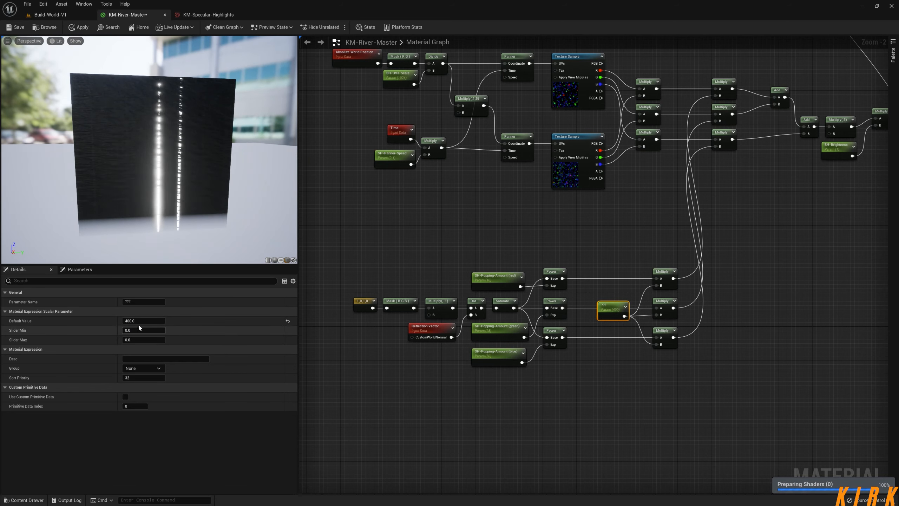
left_click(79, 28)
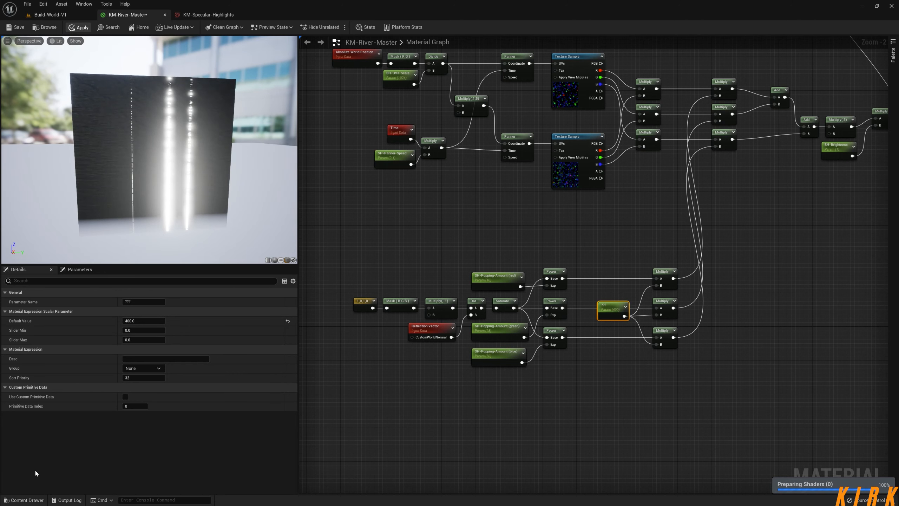
Open the KM-River-Test material instance from the 1-Build-Worlds/Water-Shader/River folder.
left_click(40, 500)
left_click(101, 370)
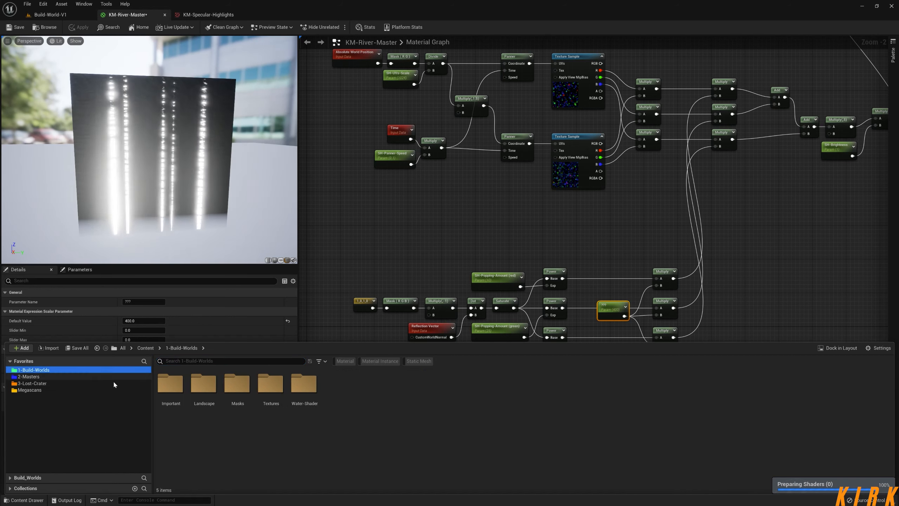
left_click(306, 386)
double_click(305, 386)
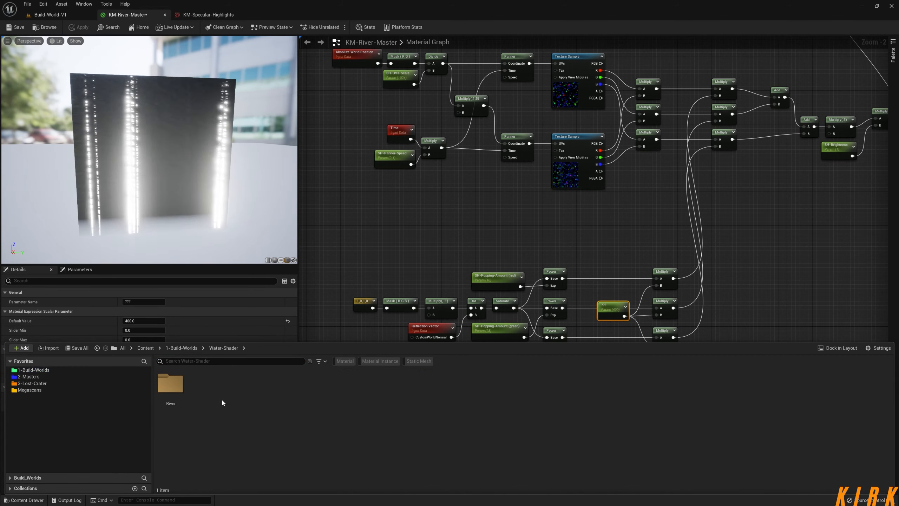
double_click(170, 383)
left_click(237, 386)
double_click(246, 385)
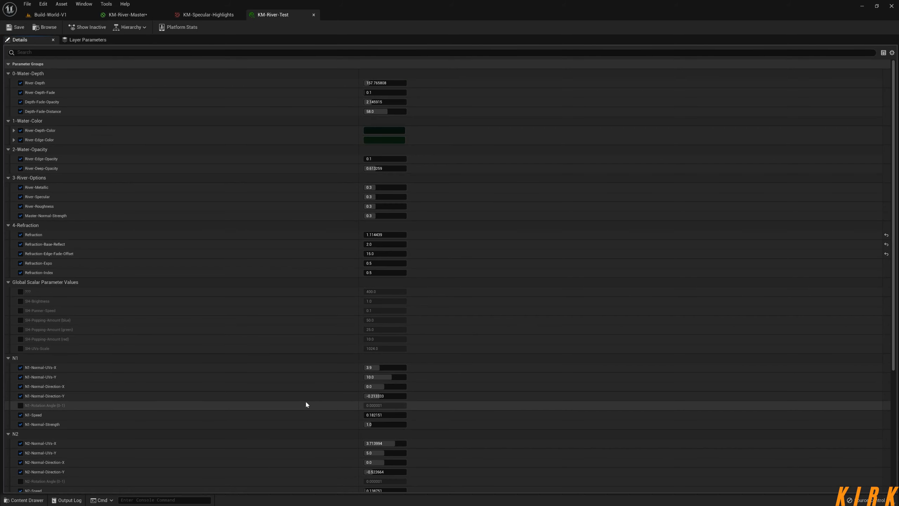
Detach KM-River-Test into its own floating window and close the KM-Specular-Highlights texture.
left_click(66, 15)
left_click_drag(273, 14, 642, 79)
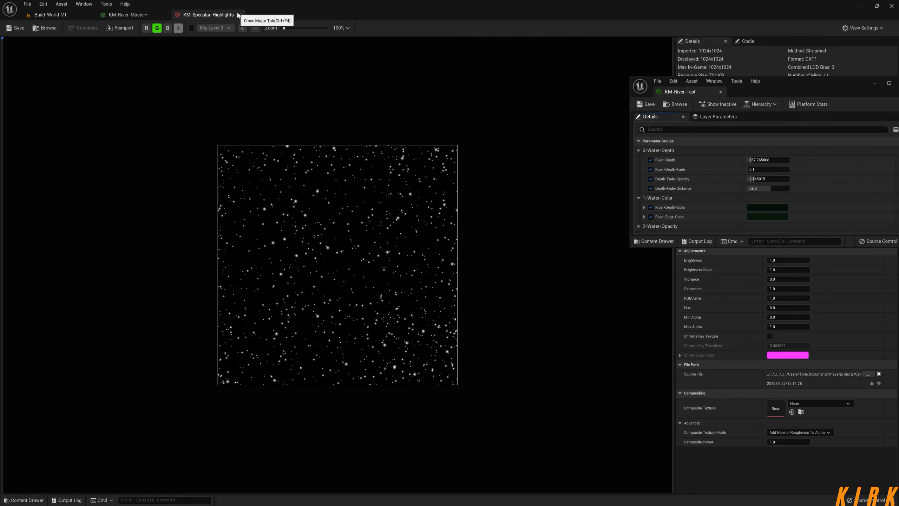
left_click(239, 14)
Return to the Build-World-V1 level and place the KM-River-Test window beside the river, enlarged to show more parameters.
right_click_drag(493, 220, 420, 291)
scroll(420, 290, "down", 2)
mouse_move(497, 303)
right_mouse_down()
mouse_move(433, 323)
mouse_move(496, 335)
mouse_move(518, 267)
mouse_move(483, 263)
mouse_move(482, 279)
mouse_move(499, 283)
mouse_move(426, 279)
mouse_move(482, 285)
mouse_move(482, 296)
right_mouse_up()
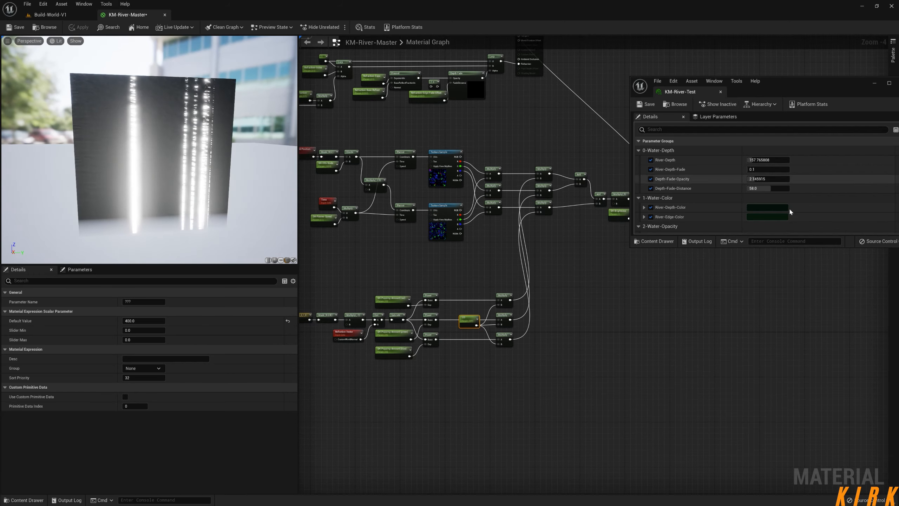
left_click(79, 15)
left_click_drag(816, 90, 795, 48)
left_click_drag(756, 203, 756, 443)
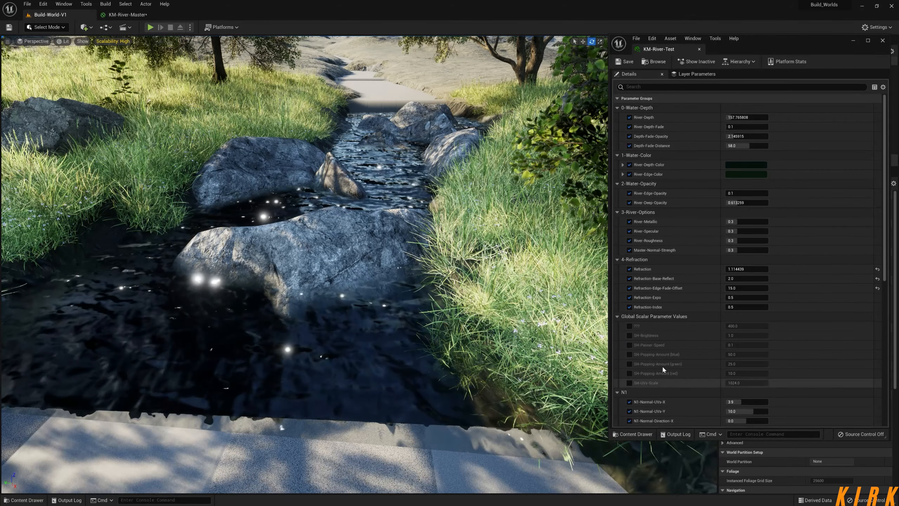
Enable the overrides for ??? and all six SH parameters under Global Scalar Parameter Values in KM-River-Test.
scroll(651, 351, "down", 1)
left_click(628, 314)
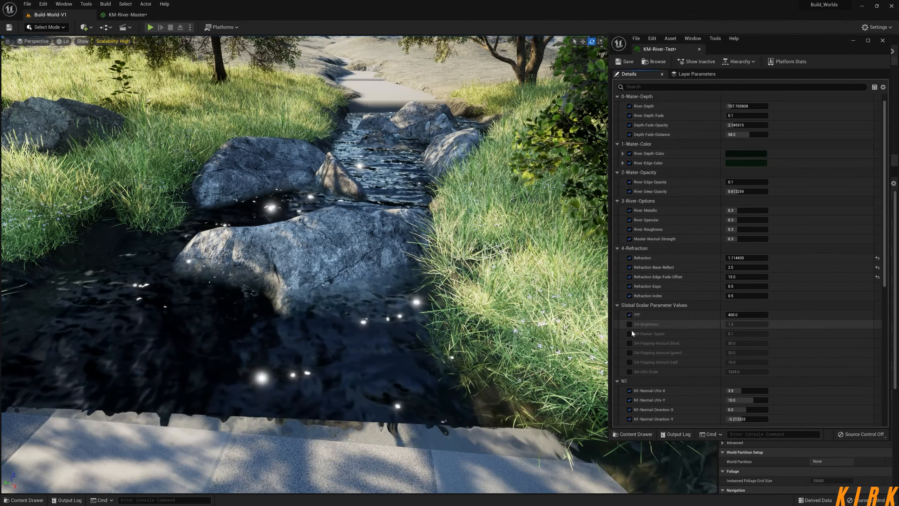
left_click(629, 324)
left_click(629, 333)
left_click(629, 343)
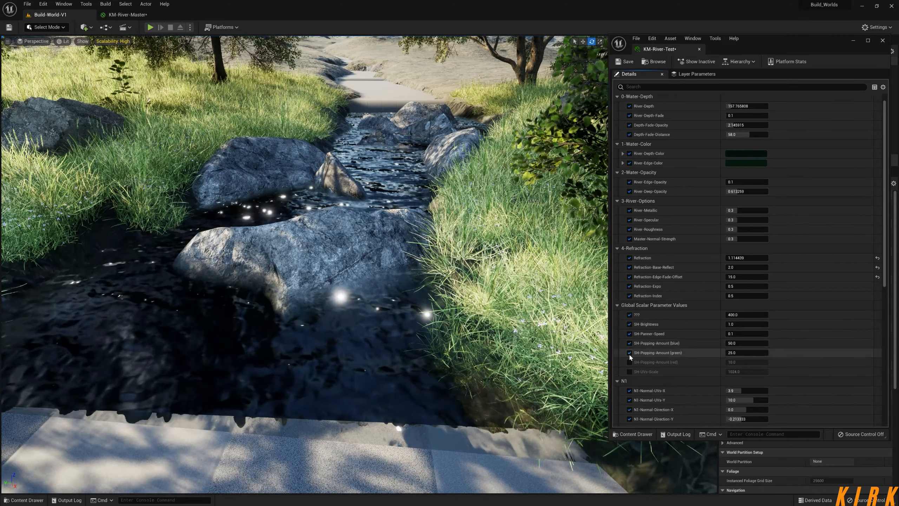
left_click(629, 352)
left_click(629, 371)
left_click(629, 362)
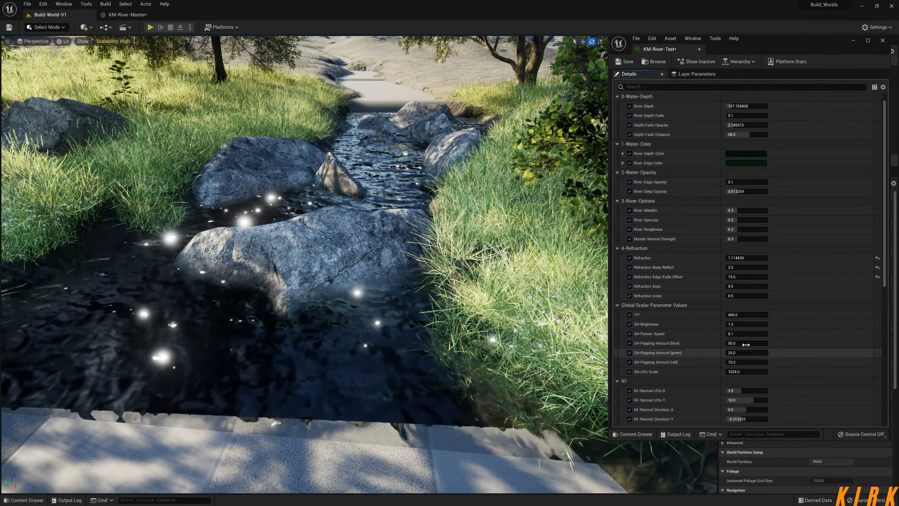
Set SH-Popping-Amount to 500 for blue, 5 for green and 3 for red.
left_click(746, 343)
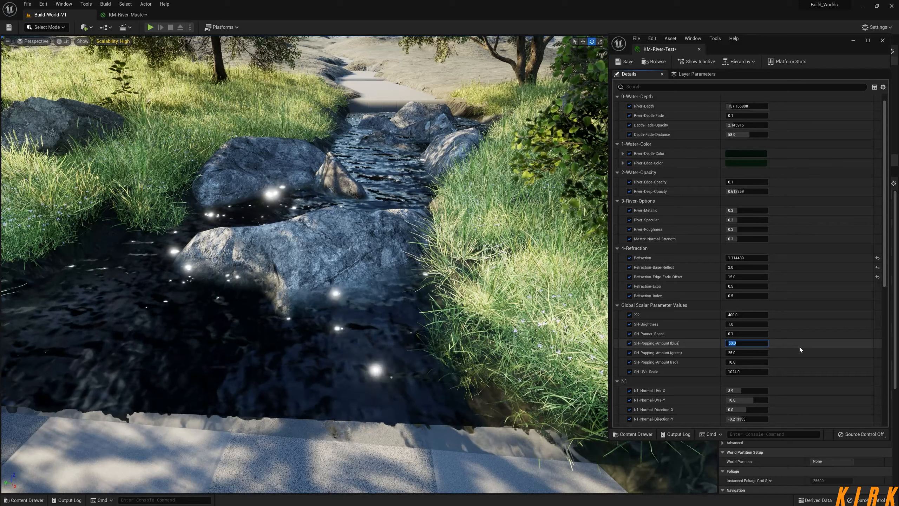
type("500")
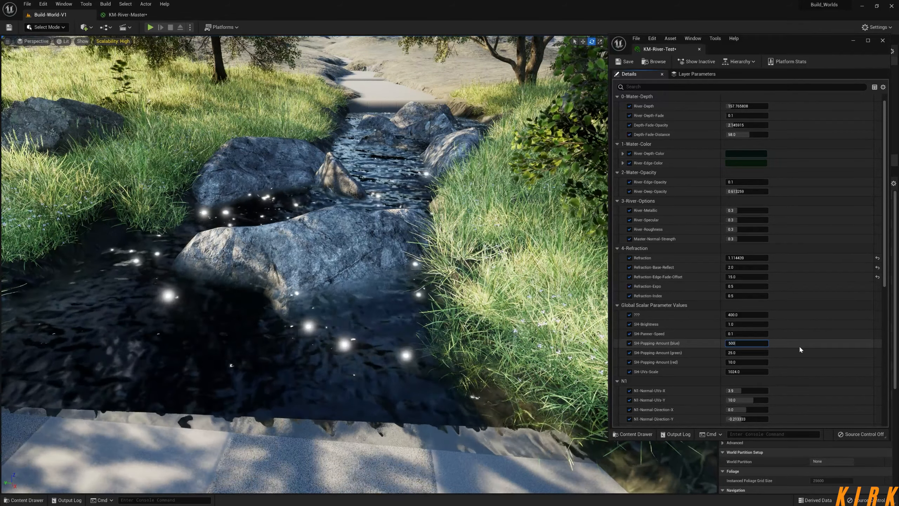
key("Return")
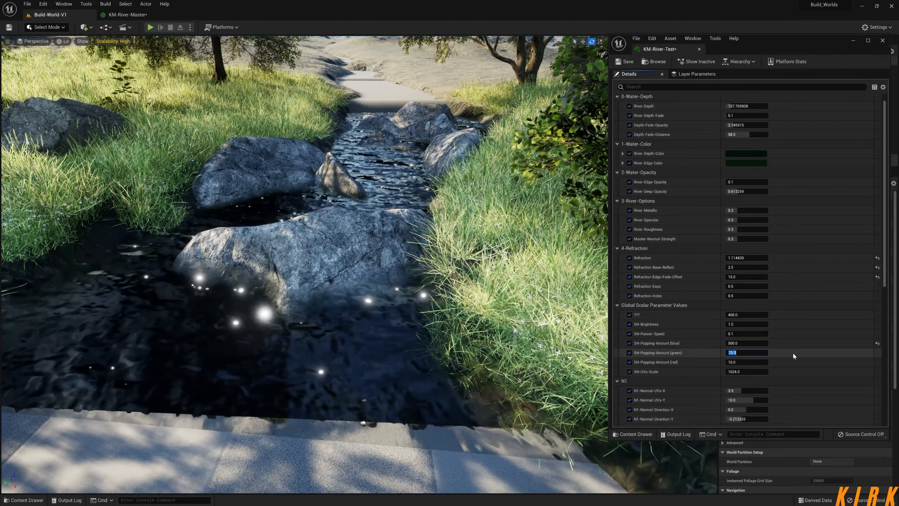
type("5")
key("Return")
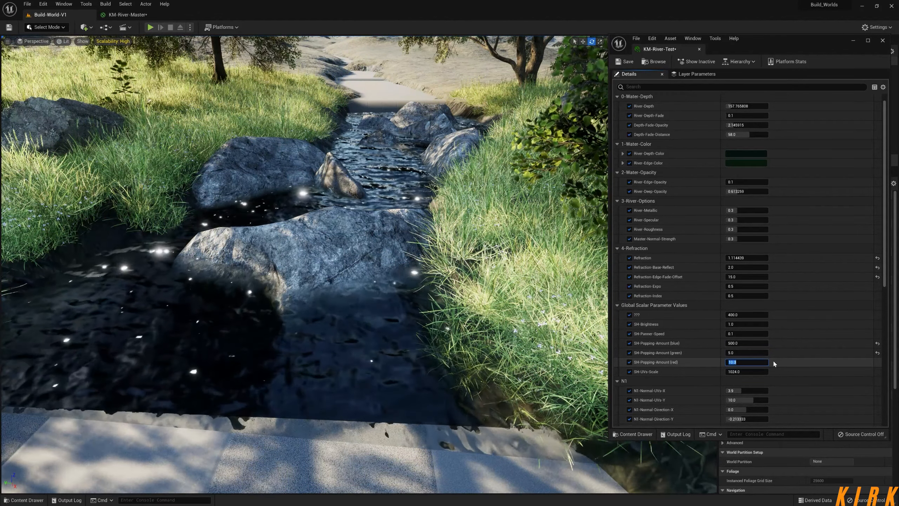
type("3")
key("Return")
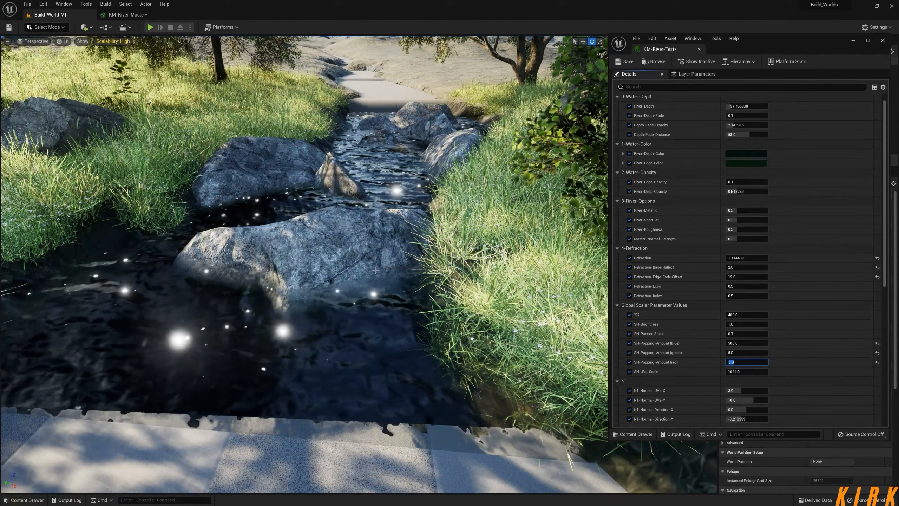
Examine the popping of the highlights while moving the camera back and forth along the river.
right_click_drag(364, 275, 326, 254)
key("w")
key("s")
key("w")
key("s")
key("d")
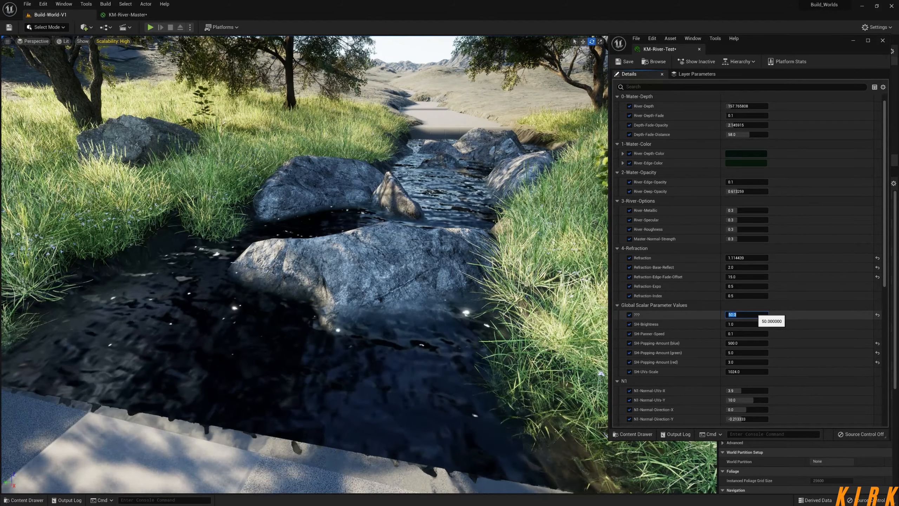
Reset SH-Popping-Amount (blue) to its default of 50, try 150 for the ??? parameter and set it to 512.
left_click(877, 342)
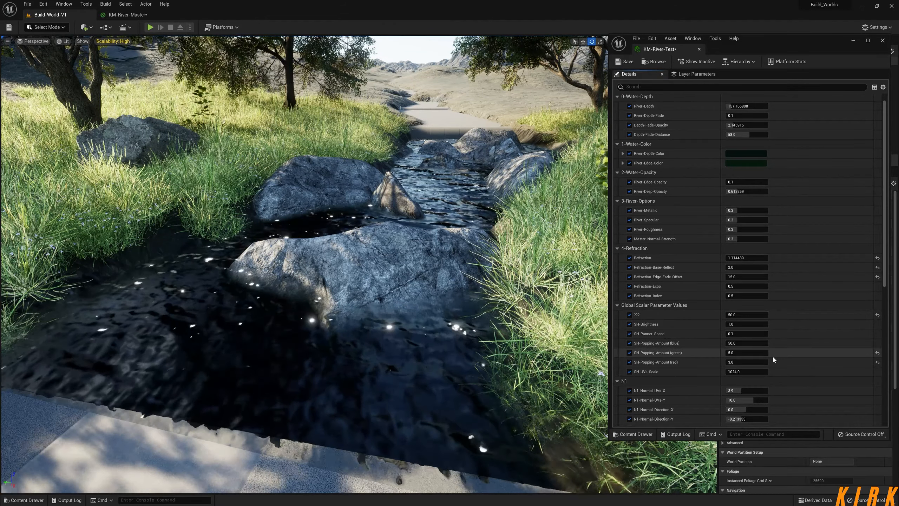
left_click_drag(738, 316, 742, 316)
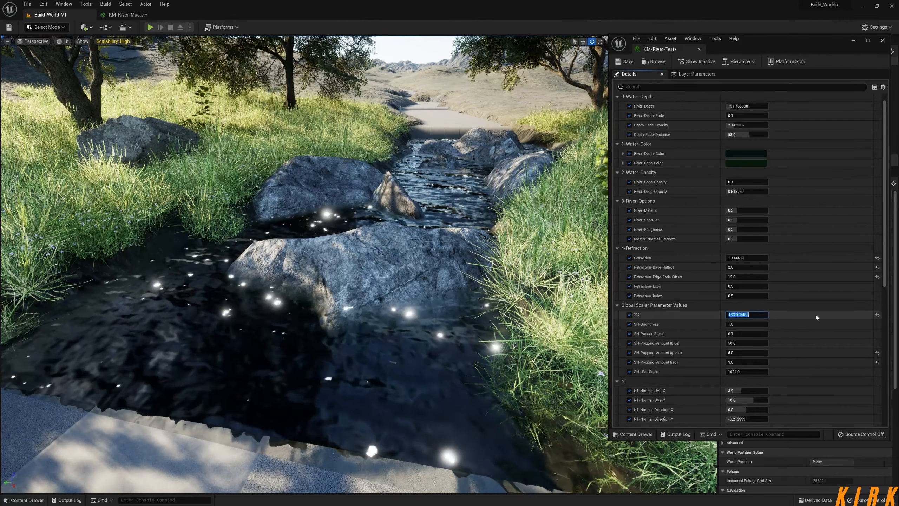
type("150")
key("Return")
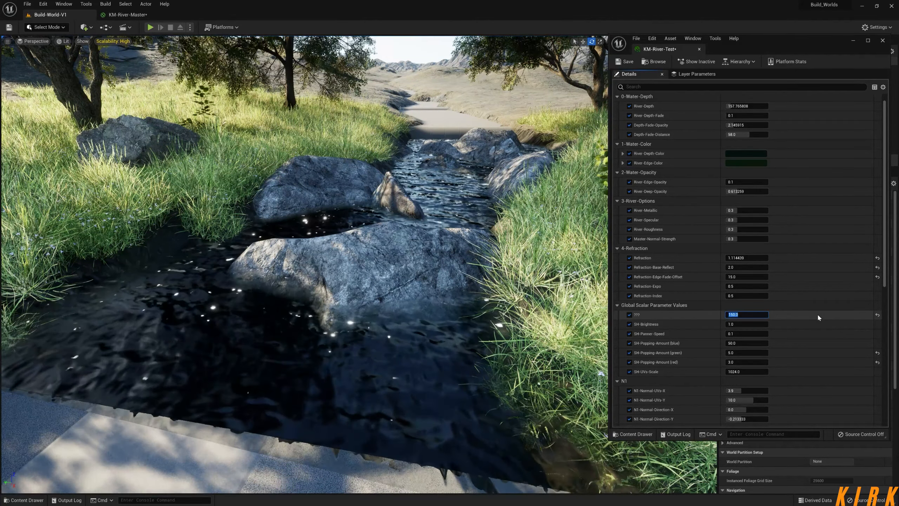
type("512")
key("Return")
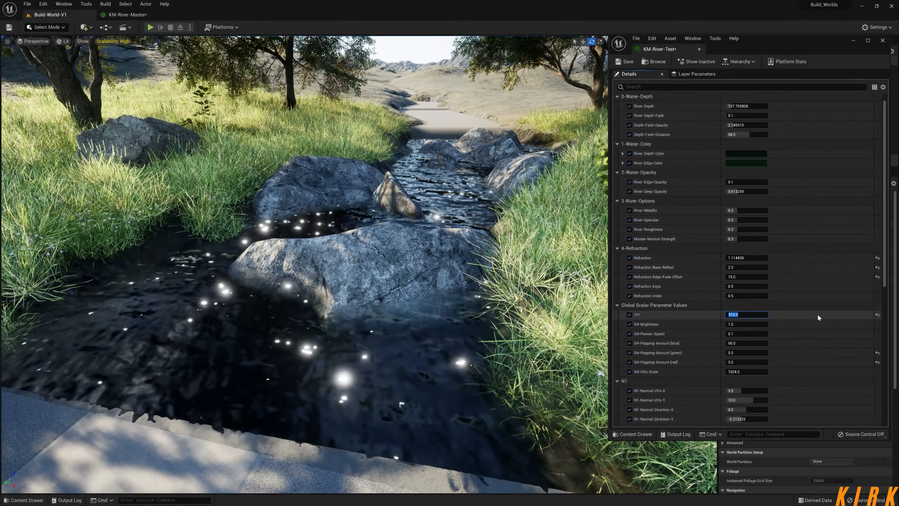
Try 0, 512, 1 and 10 for the ??? parameter to compare the highlights on the river.
type("0")
key("Return")
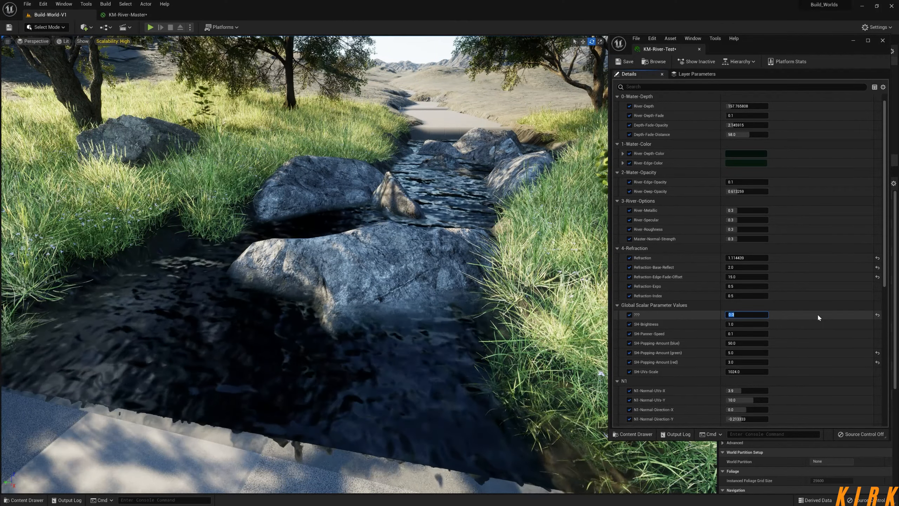
type("512")
key("Return")
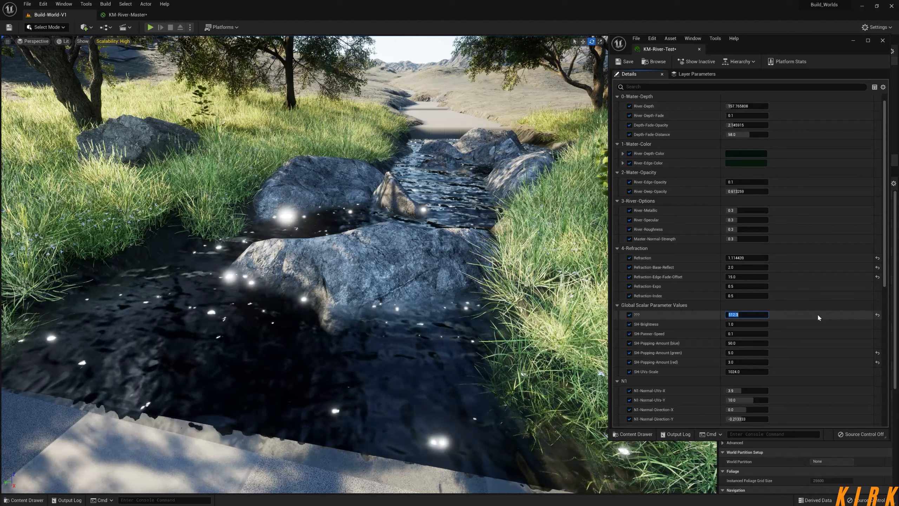
type("1")
key("Return")
type("10")
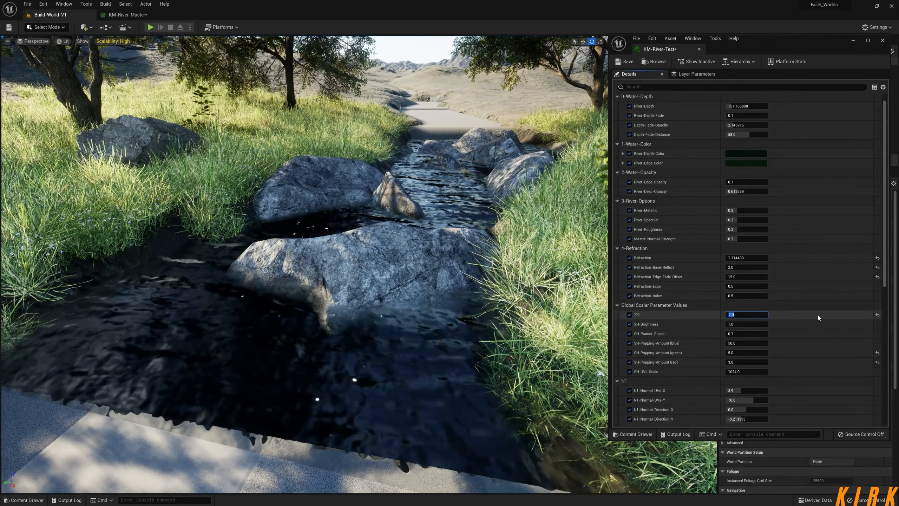
key("Return")
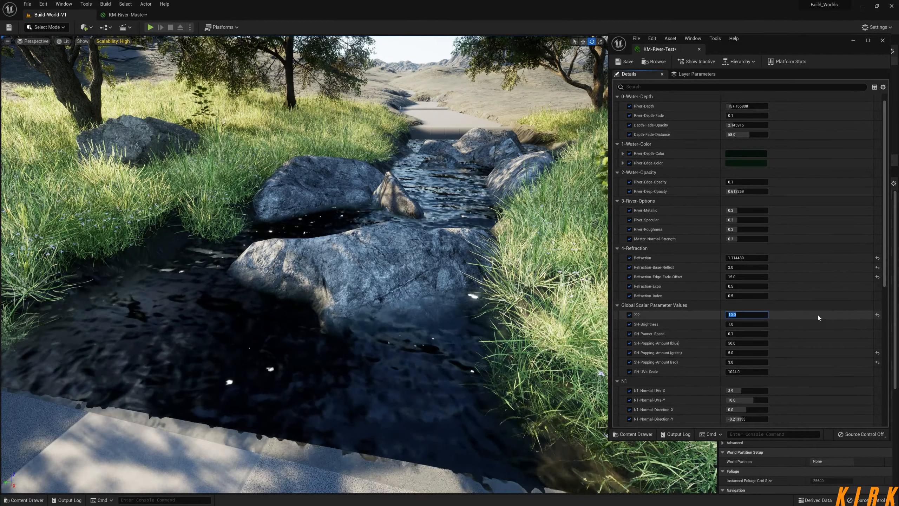
Try 20, 25, 512 and 1024 for the ??? parameter in KM-River-Test.
type("20")
key("Return")
type("25")
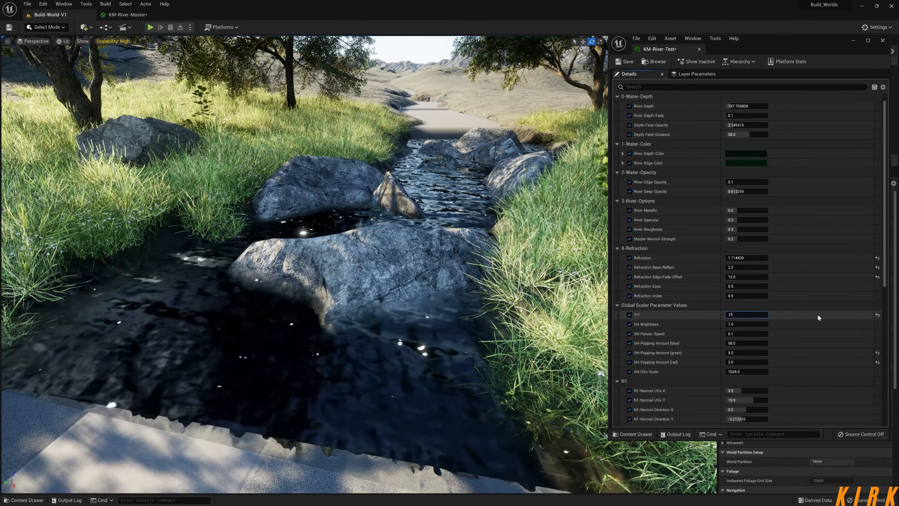
key("Return")
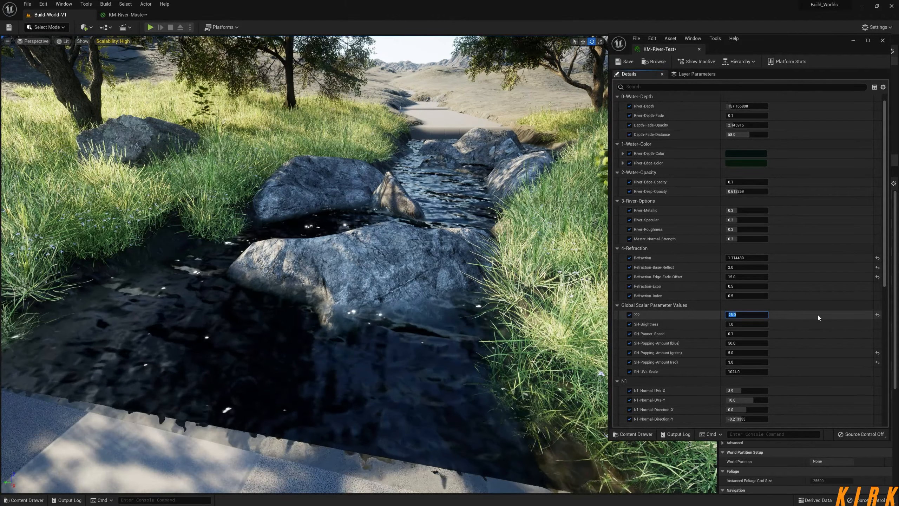
type("512")
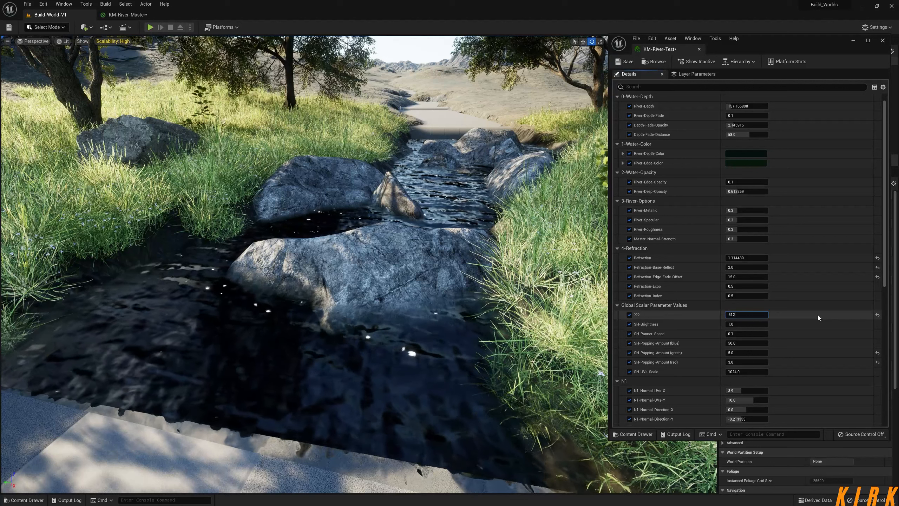
key("Return")
type("1024")
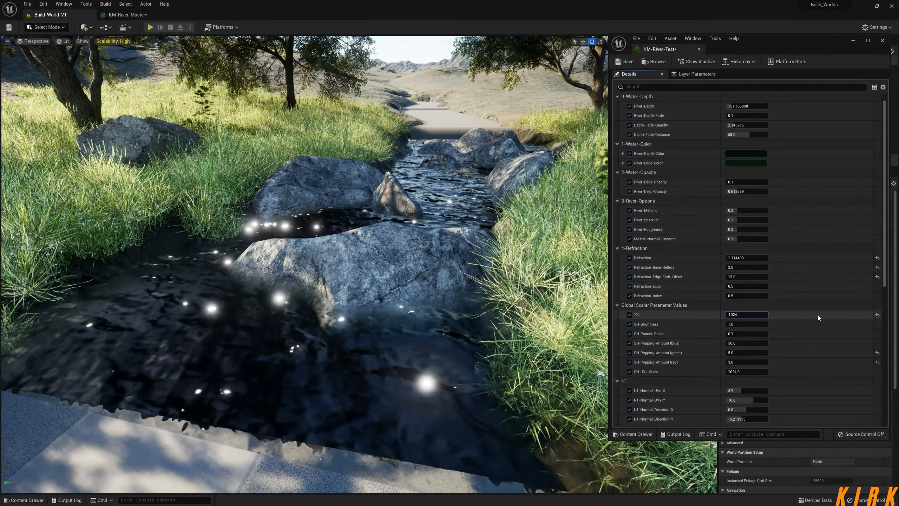
key("Return")
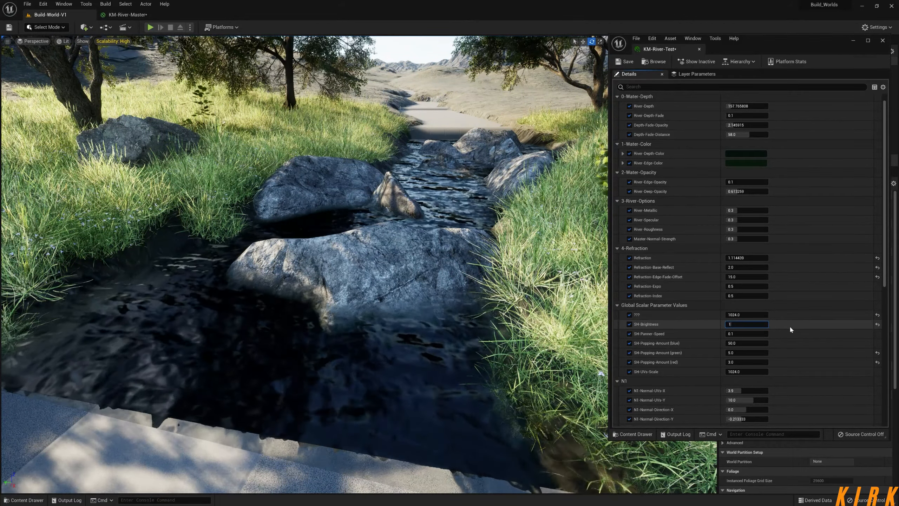
Try 5 and 10 for SH-Brightness and set it to 0.5.
type("5")
key("Return")
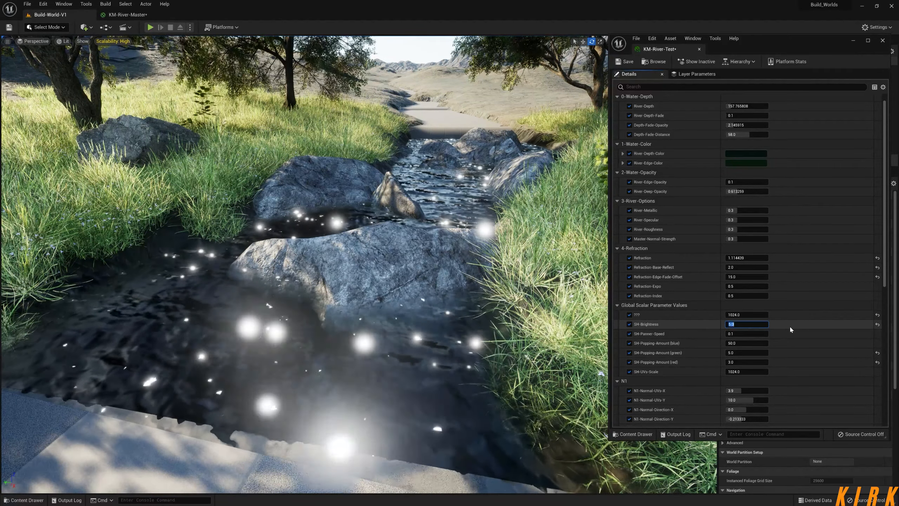
type("10")
key("Return")
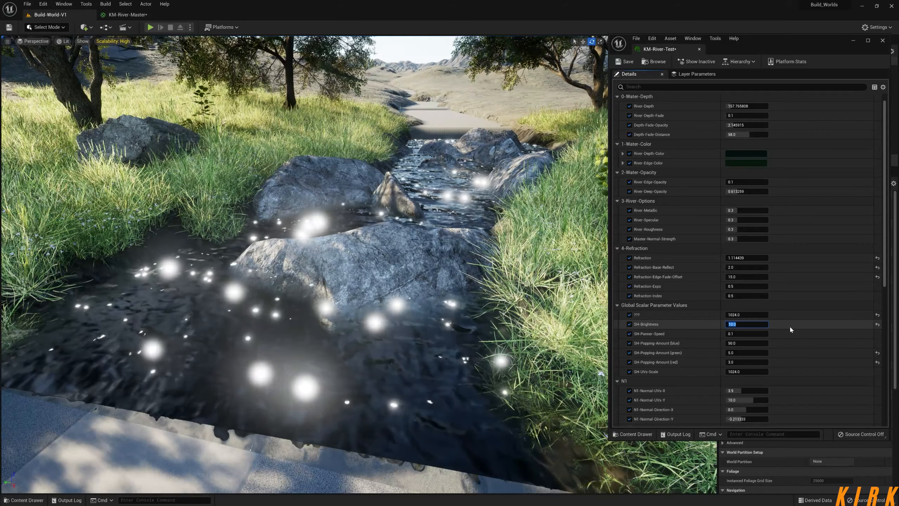
type("0.5")
key("Return")
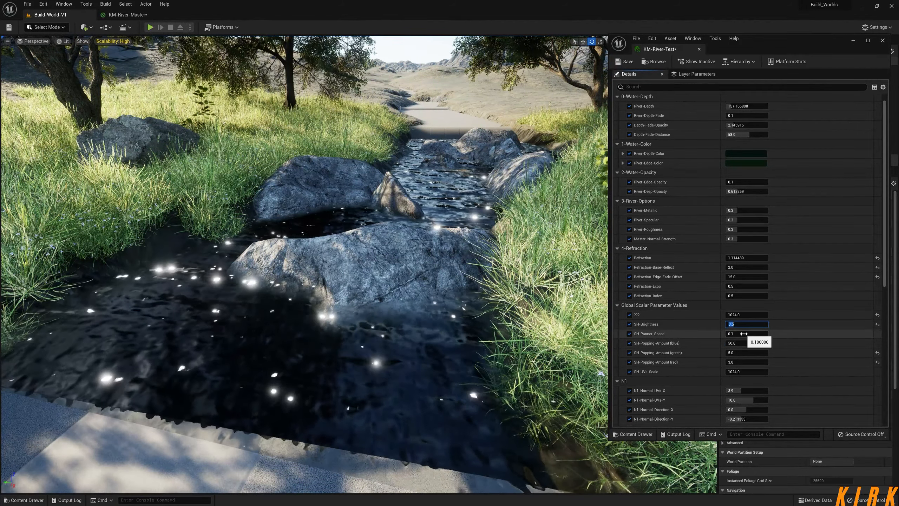
Try 1 for SH-Panner-Speed and set it to 0.002.
type("1")
key("Return")
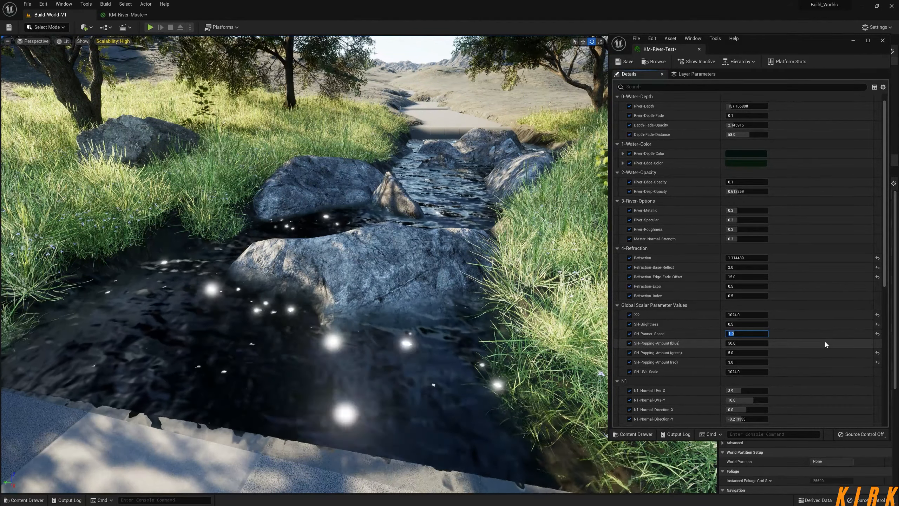
type("0.")
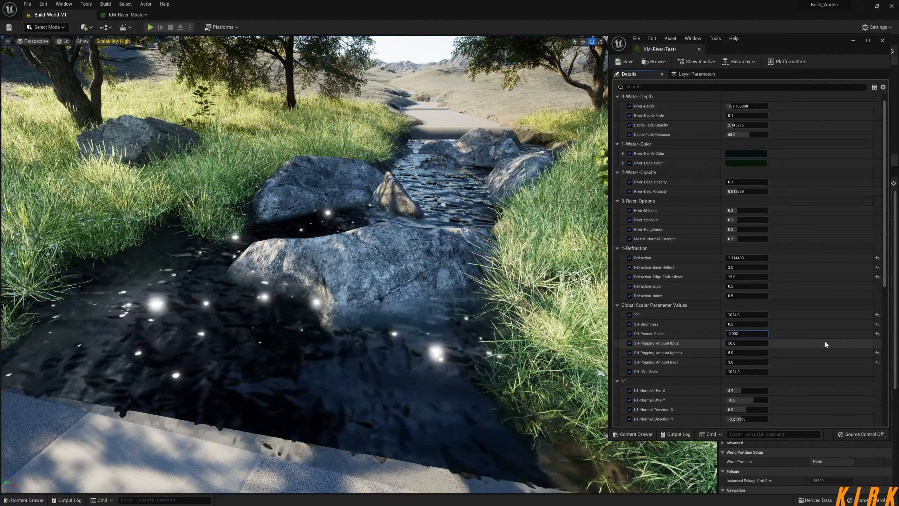
key("Return")
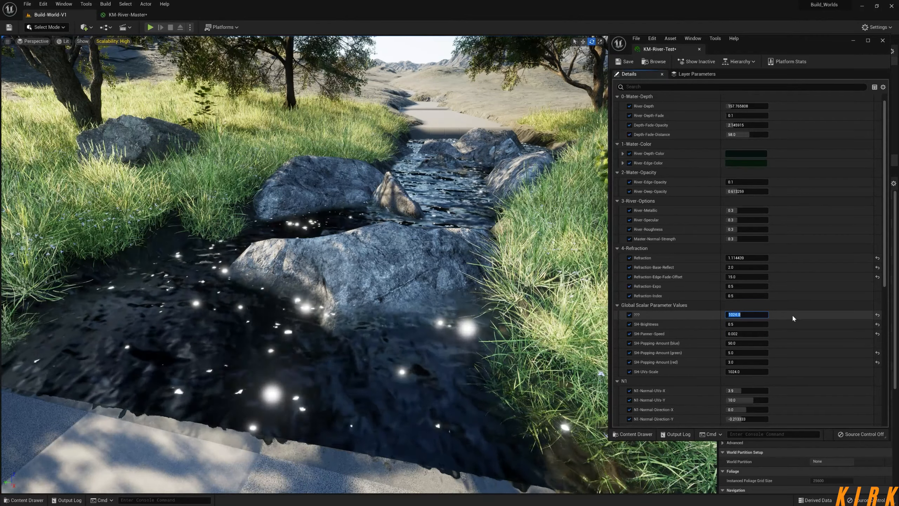
Set the ??? parameter to 200 and check the highlights from a different view of the river.
type("200")
key("Return")
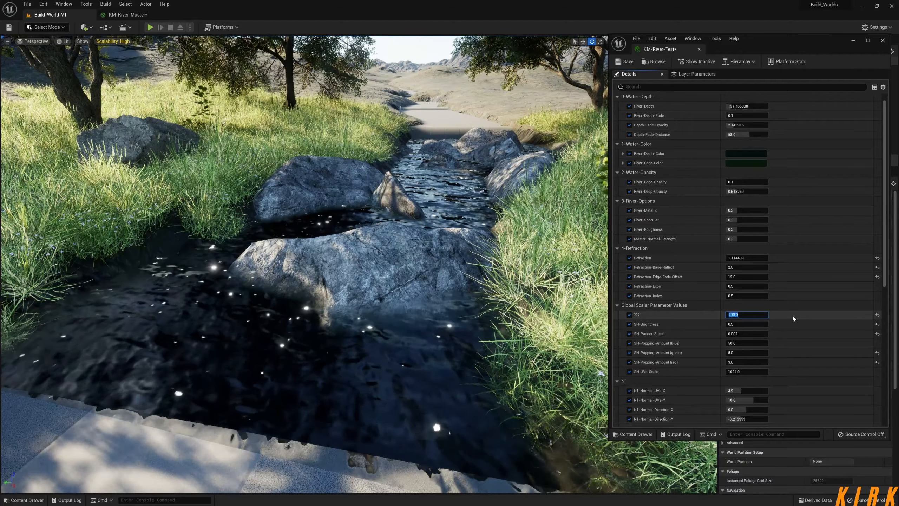
left_click(789, 314)
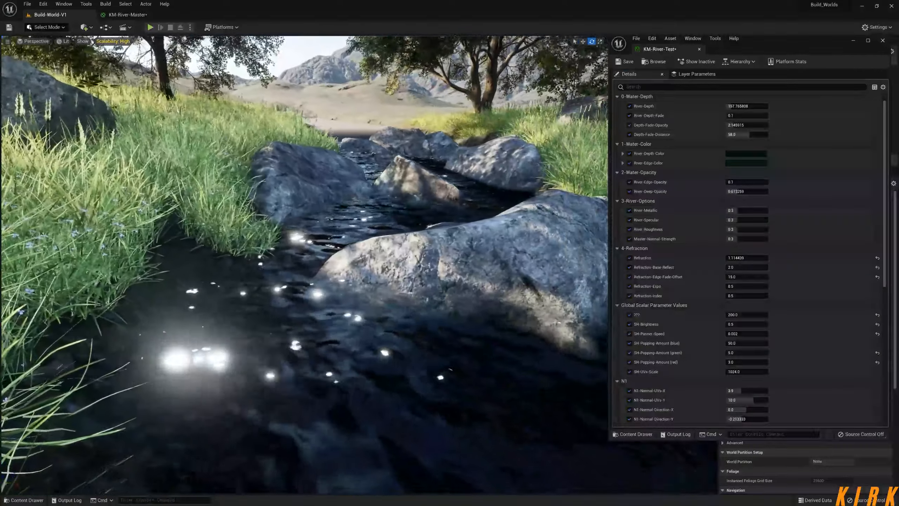
right_click_drag(304, 265, 250, 255)
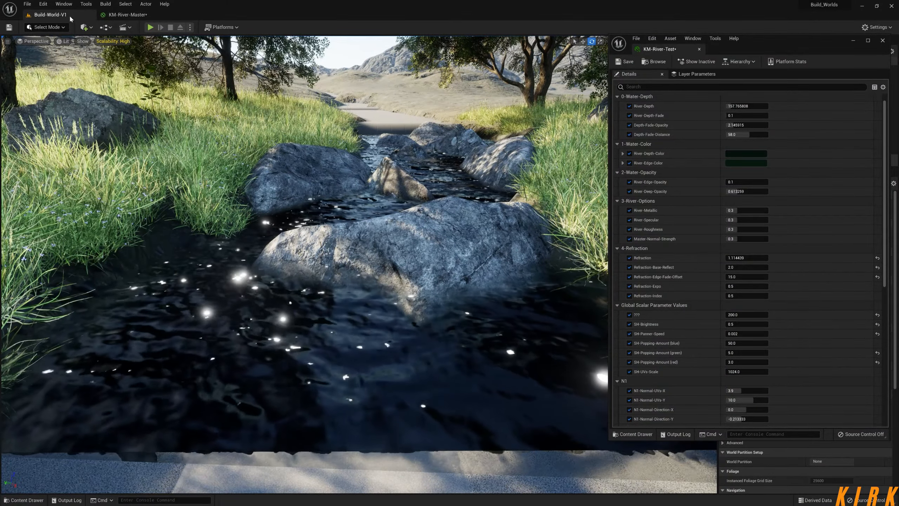
Reset the B value of the Constant4Vector in KM-River-Master to 0, apply the material and check the river in the level.
left_click(125, 15)
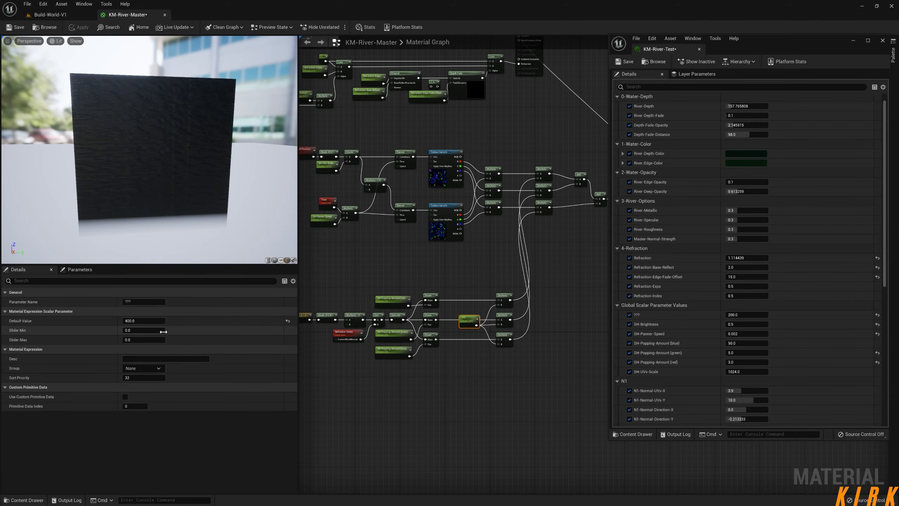
right_click_drag(314, 321, 422, 316)
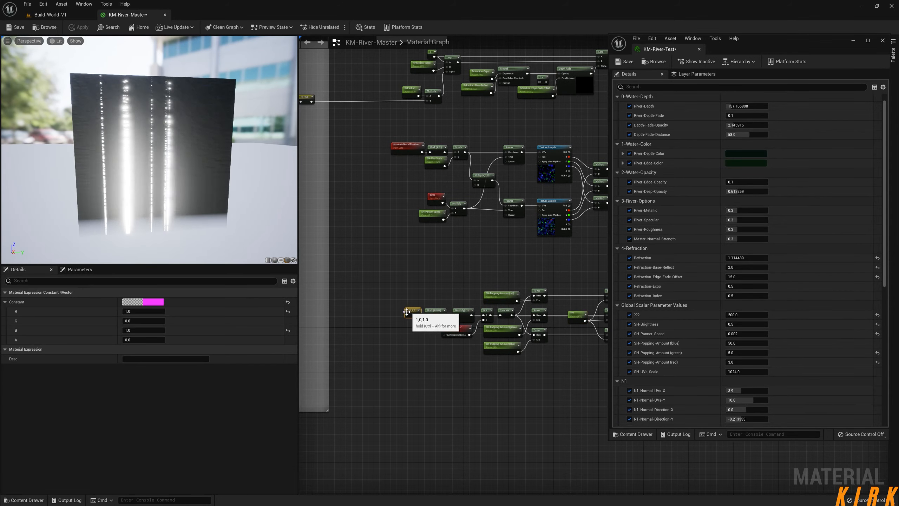
left_click(288, 330)
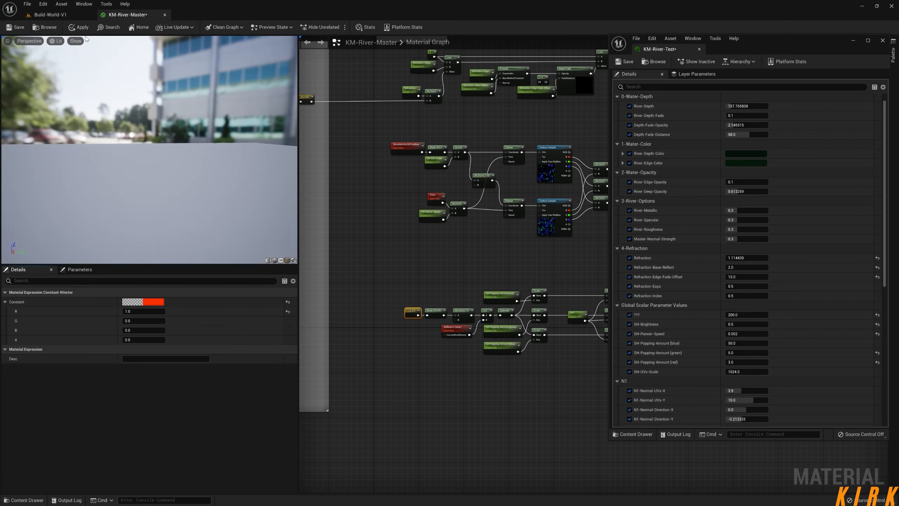
left_click(64, 13)
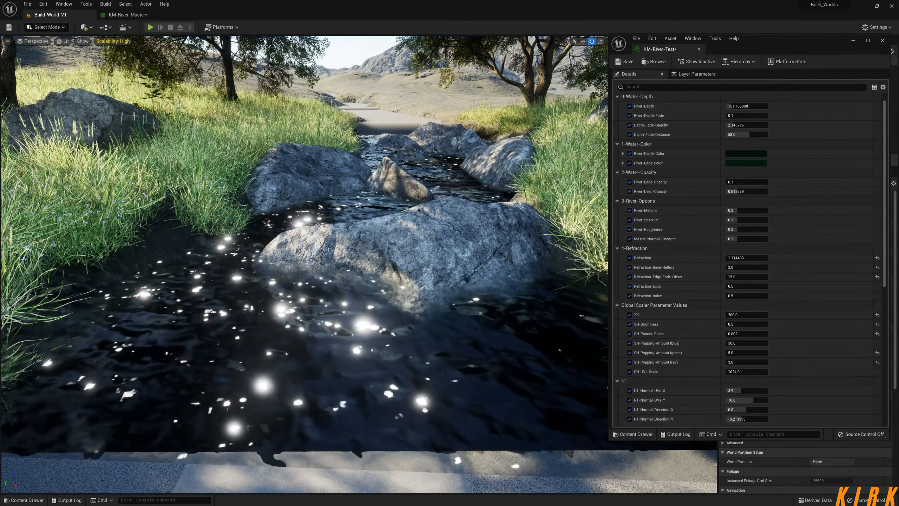
Try 1 for the A value of the Constant4Vector in KM-River-Master and set it back to 0.
left_click(128, 14)
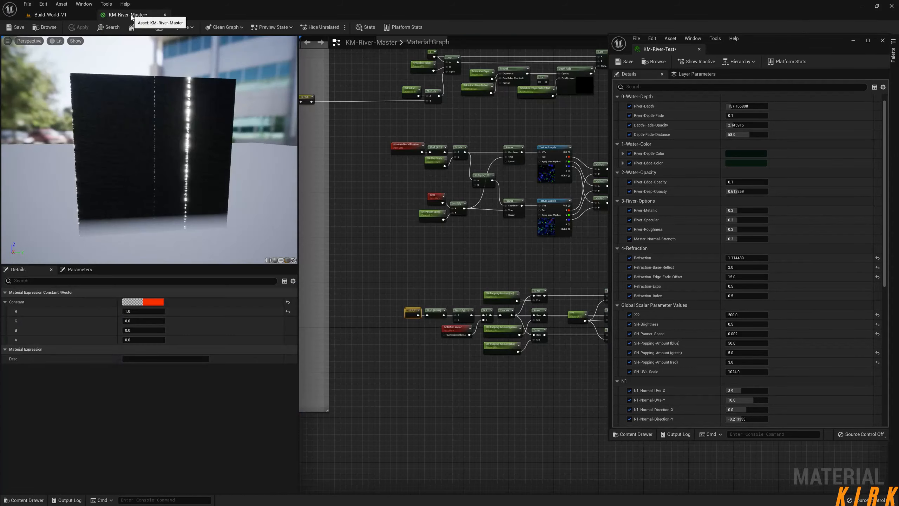
left_click(141, 330)
key("Tab")
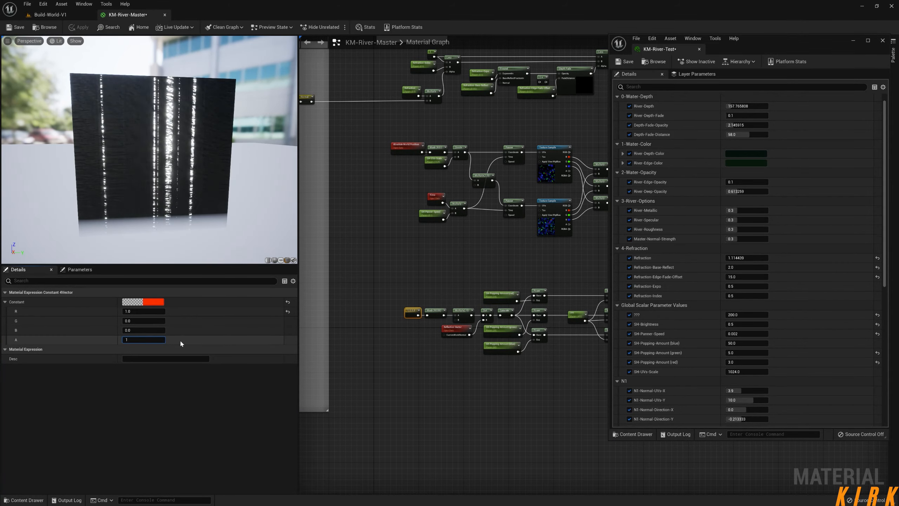
type("1")
key("Return")
left_click(145, 339)
type("0")
key("Return")
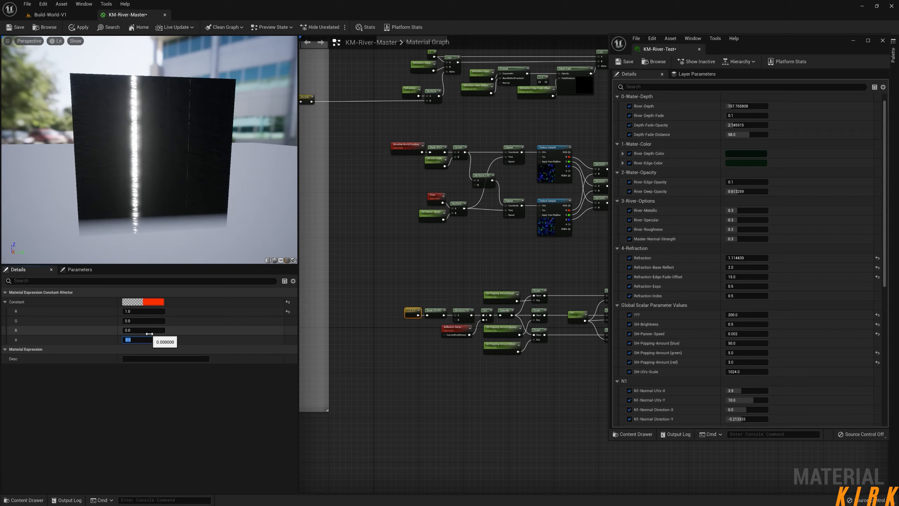
Set the Constant4Vector to B 1 and R 0 and apply the material changes.
left_click(145, 329)
type("1")
left_click(138, 311)
type("0")
key("Return")
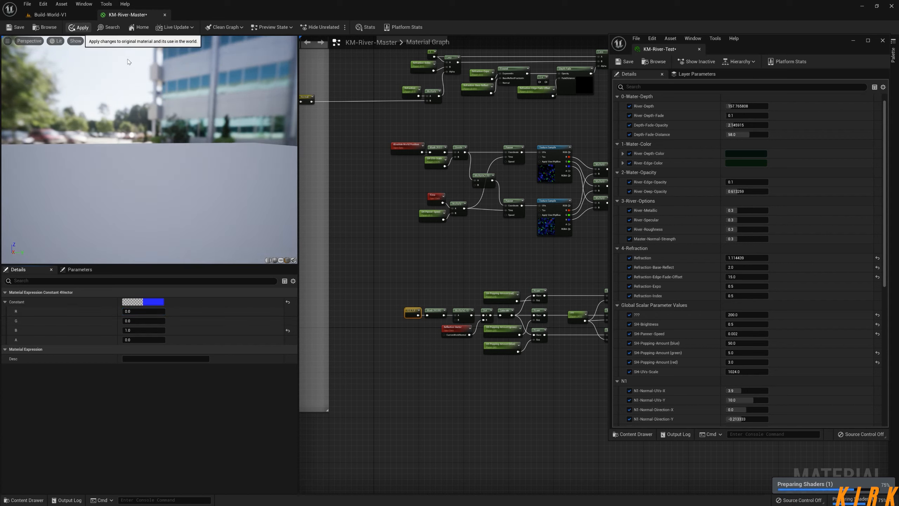
left_click(83, 28)
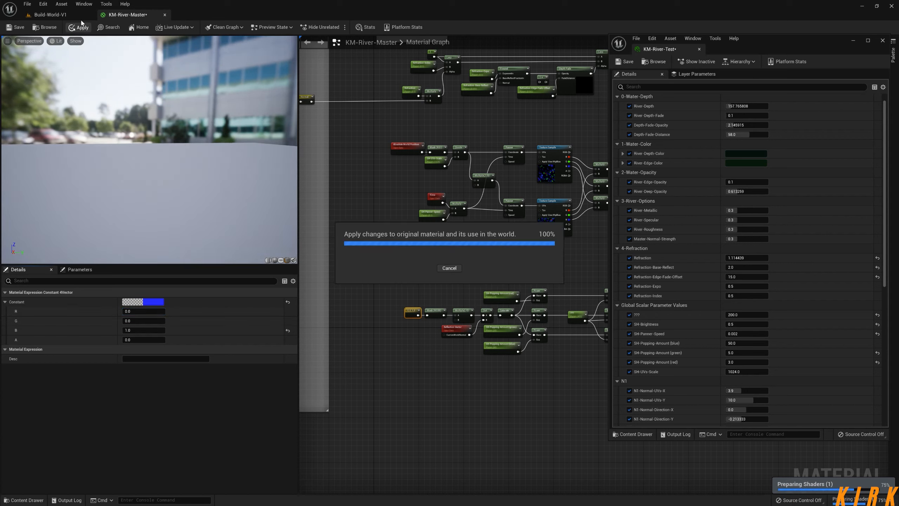
Return to the Build-World-V1 level and reset SH-Popping-Amount to its defaults of 25 for green and 10 for red.
left_click(71, 15)
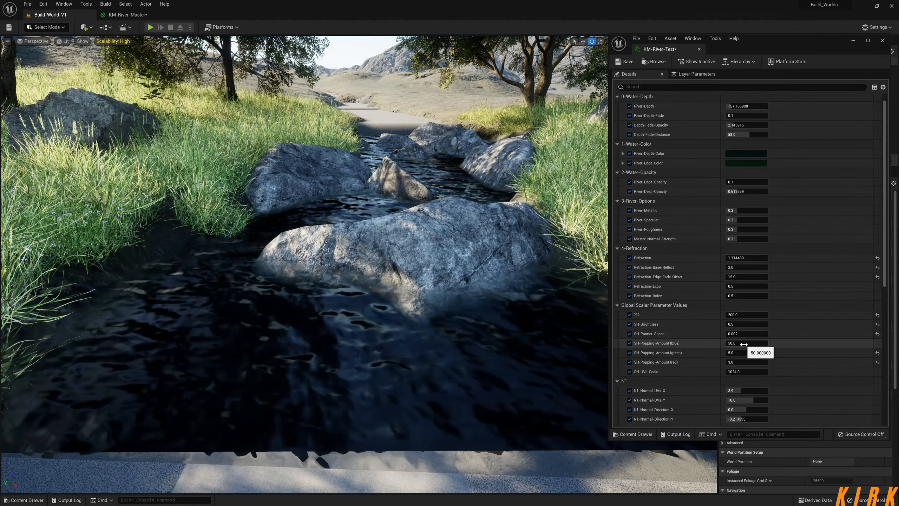
left_click(878, 352)
left_click(878, 362)
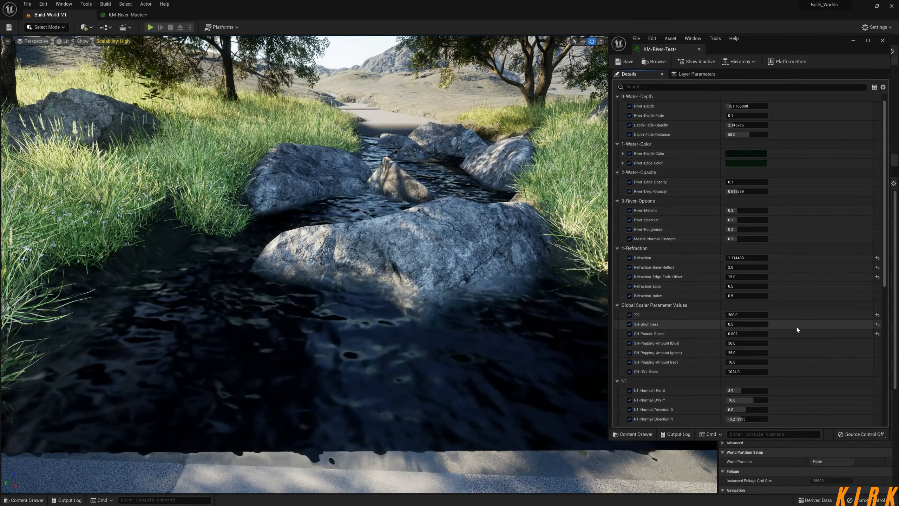
Try 0.2 for the R value of the Constant4Vector in KM-River-Master, apply it and check the river in the level.
left_click(124, 15)
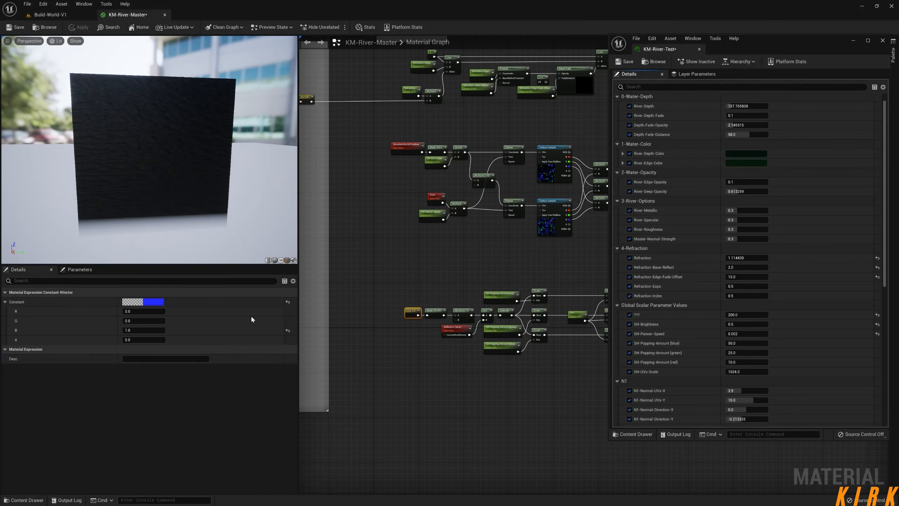
type("0.2")
key("Return")
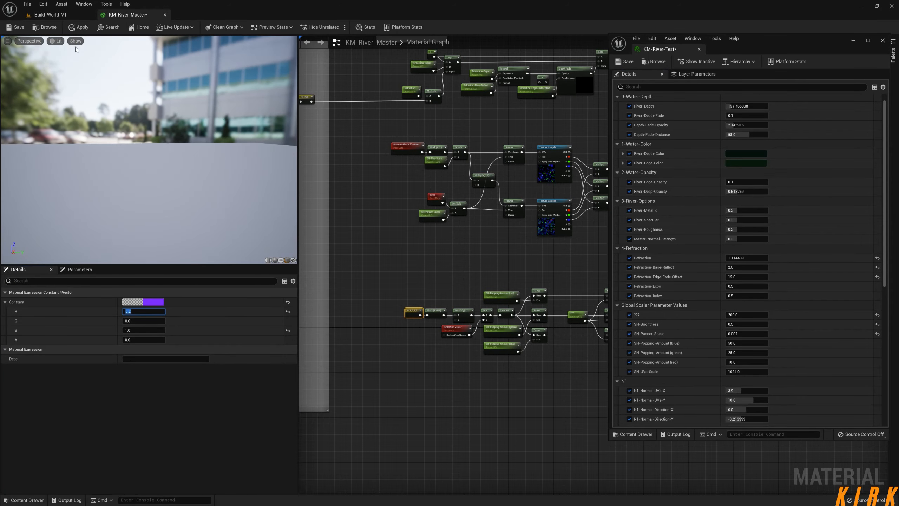
left_click(79, 14)
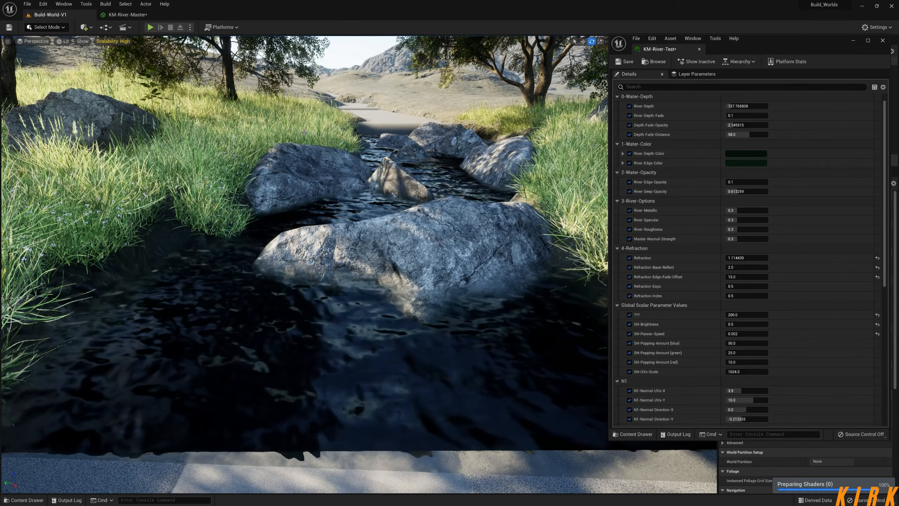
Set the R value of the Constant4Vector in KM-River-Master to 1, apply it and return to the Build-World-V1 level.
left_click(128, 14)
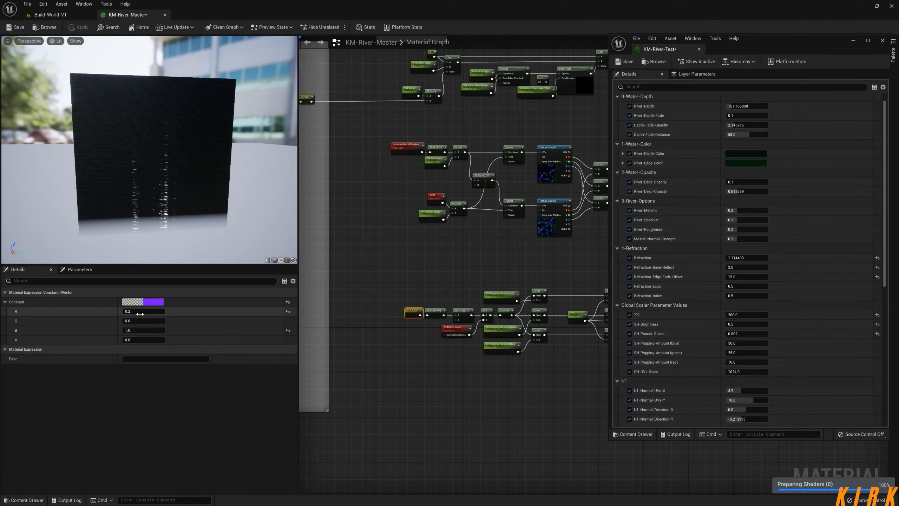
type("1")
key("Return")
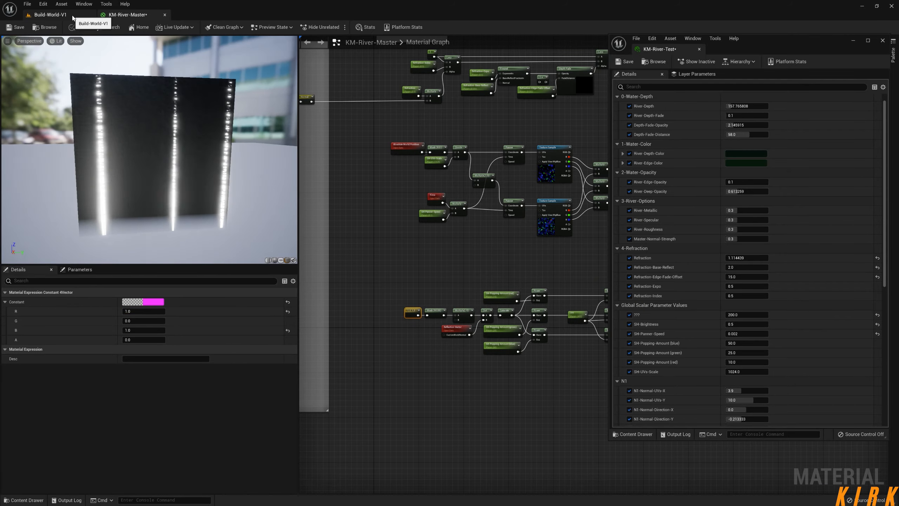
left_click(71, 15)
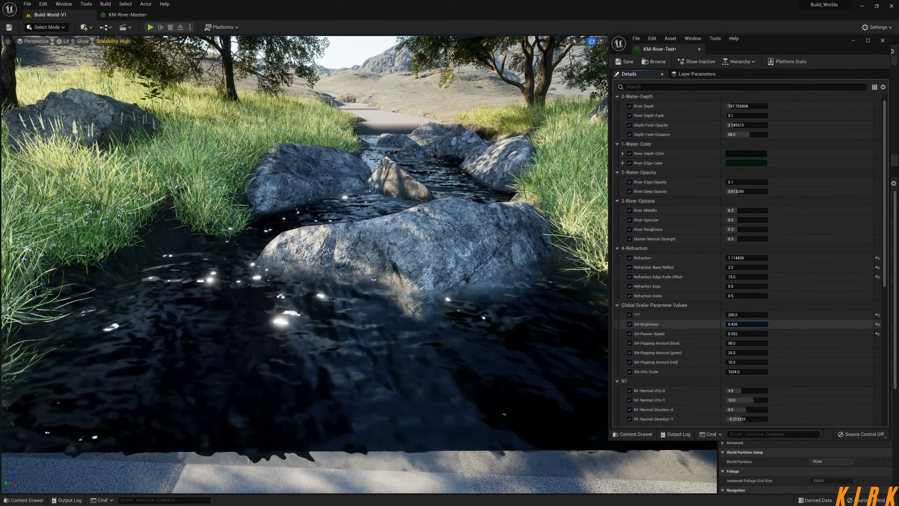
Set SH-Brightness to about 0.27 and SH-Panner-Speed to about 0.045 in the KM-River-Test instance.
left_click_drag(746, 324, 740, 324)
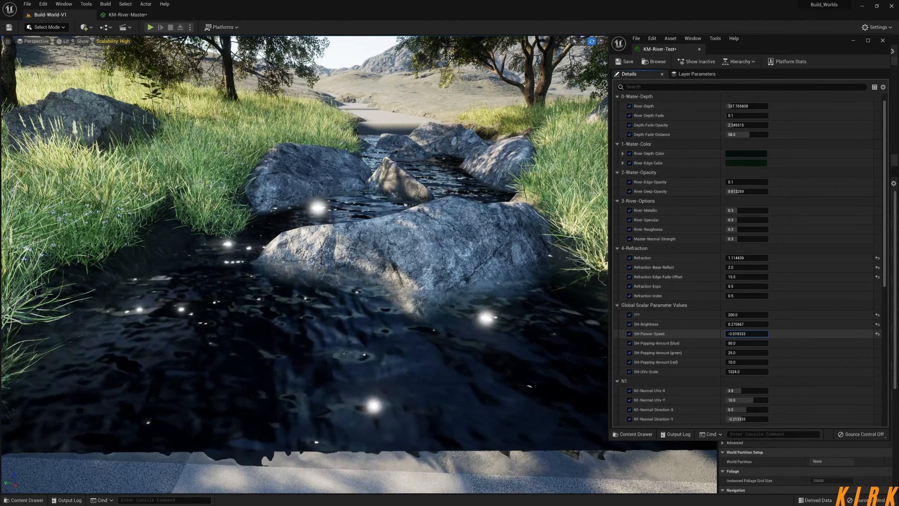
left_click_drag(746, 334, 746, 334)
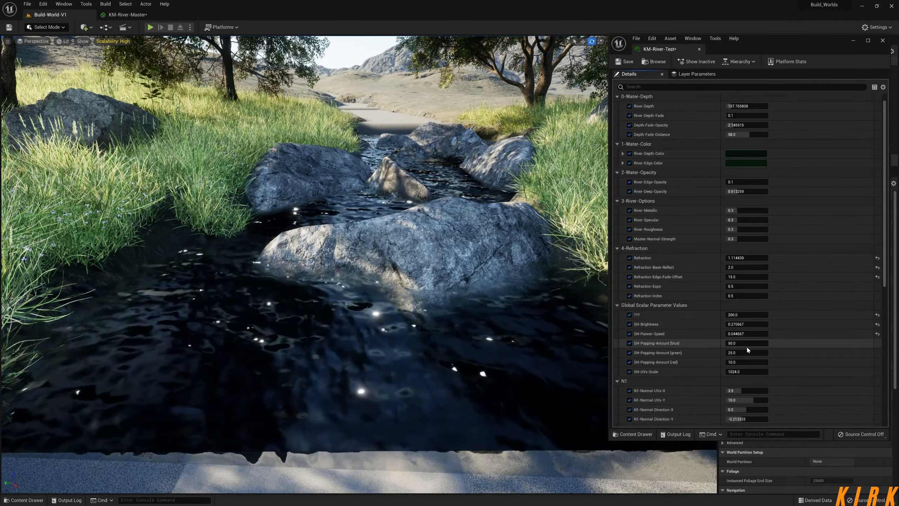
Fly around the rocks and along the river in the level to examine the specular highlights from different distances and angles.
key("s")
right_click_drag(541, 319, 509, 312)
key("w")
key("s")
key("s")
key("w")
key("w")
key("d")
key("s")
key("w")
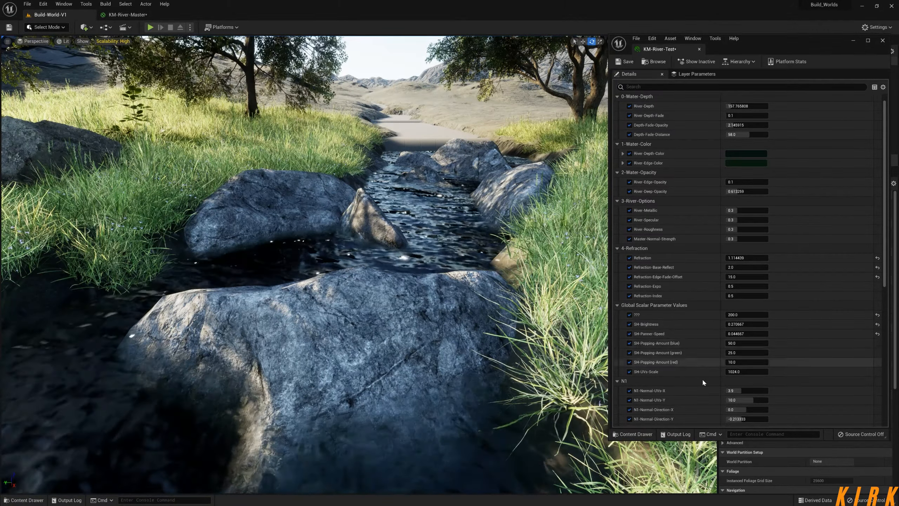
key("s")
mouse_move(451, 416)
right_mouse_down()
mouse_move(440, 418)
mouse_move(451, 421)
right_mouse_up()
key("a")
key("d")
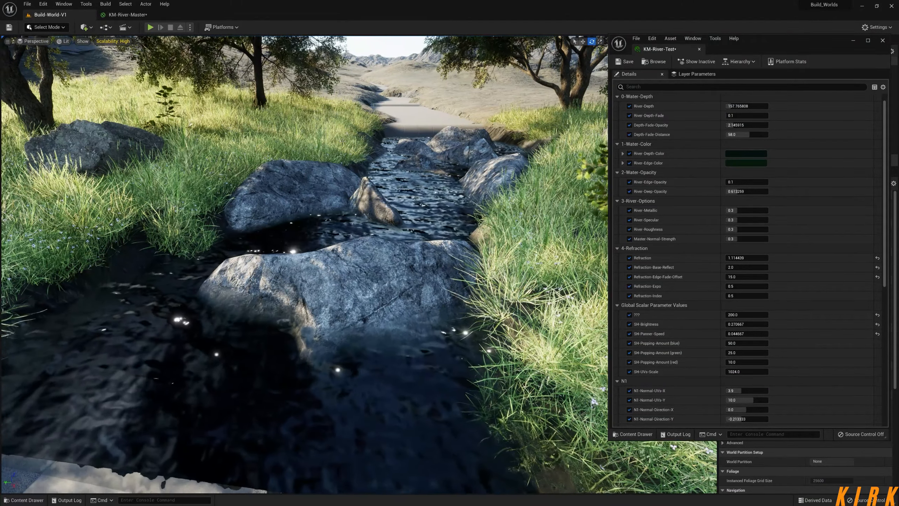
key("d")
right_click_drag(354, 213, 345, 210)
key("a")
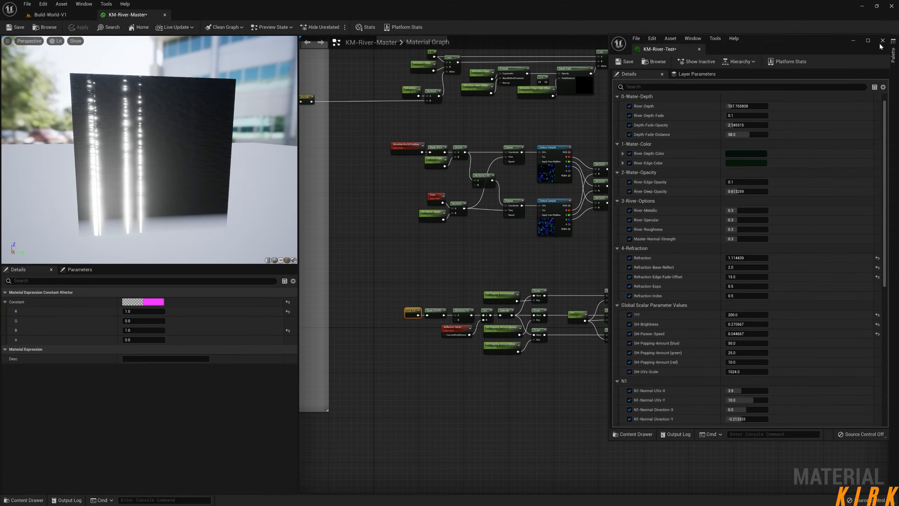
Close the KM-River-Test instance and move the popping-amount node group in KM-River-Master up, directly beneath the panner and texture sample nodes.
left_click(882, 40)
right_click_drag(580, 208, 600, 273)
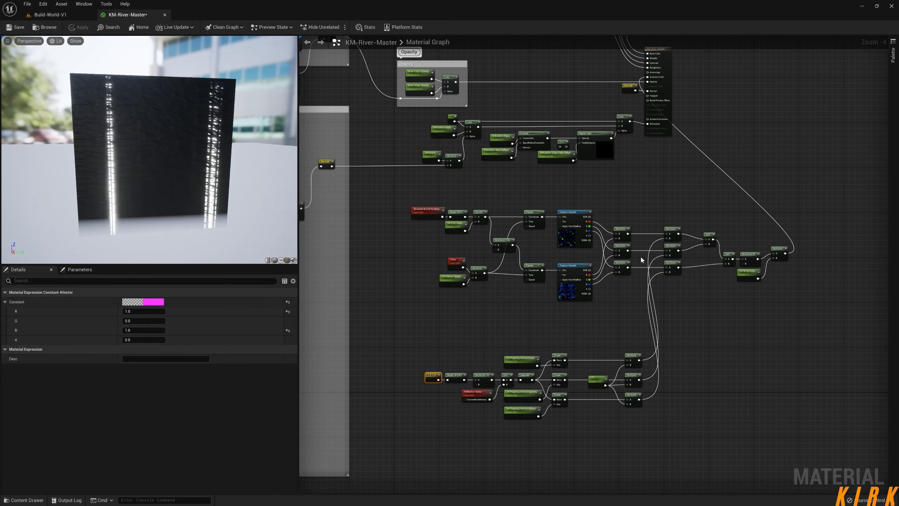
scroll(642, 260, "down", 2)
right_click_drag(669, 264, 627, 232)
scroll(626, 232, "up", 2)
right_click_drag(612, 310, 685, 281)
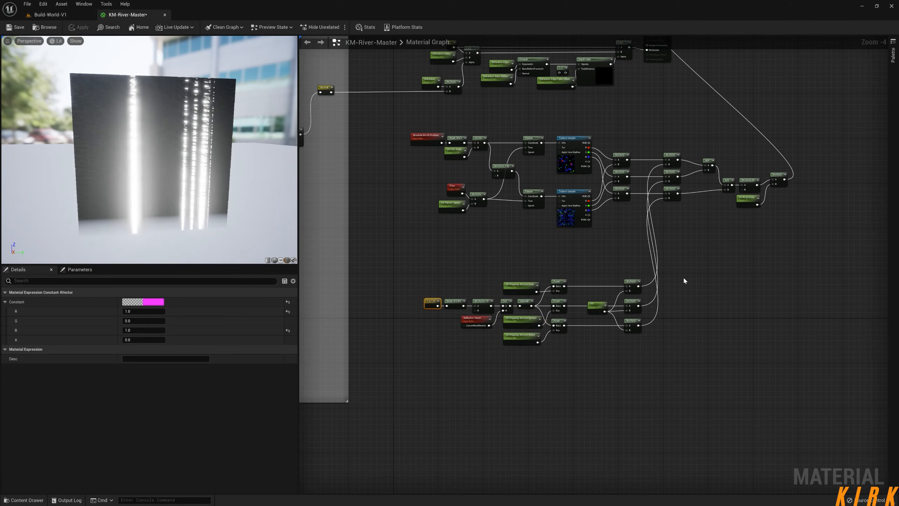
left_click_drag(482, 353, 442, 345)
left_click_drag(517, 335, 523, 289)
left_click(653, 322)
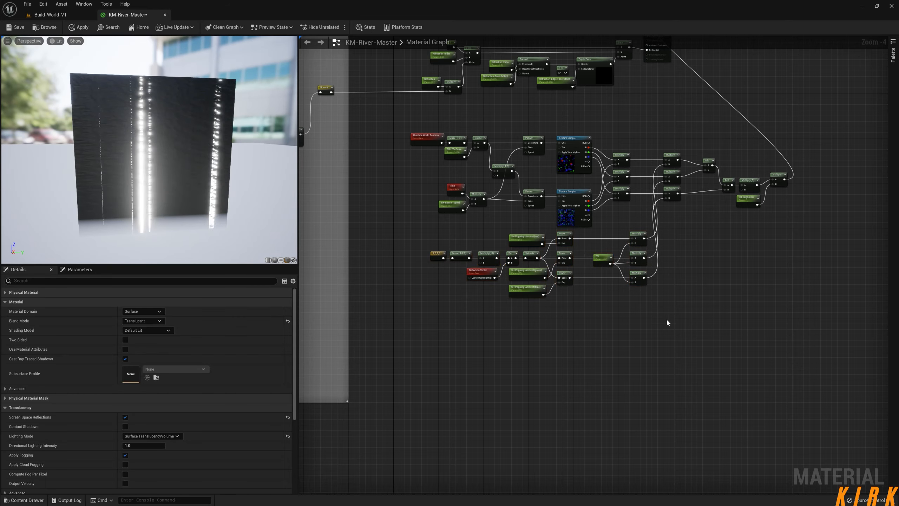
Select all the specular highlight nodes in the KM-River-Master graph, from Absolute World Position through the final multiply.
right_click_drag(731, 302, 739, 337)
left_click_drag(829, 159, 468, 289)
left_click_drag(408, 328, 403, 337)
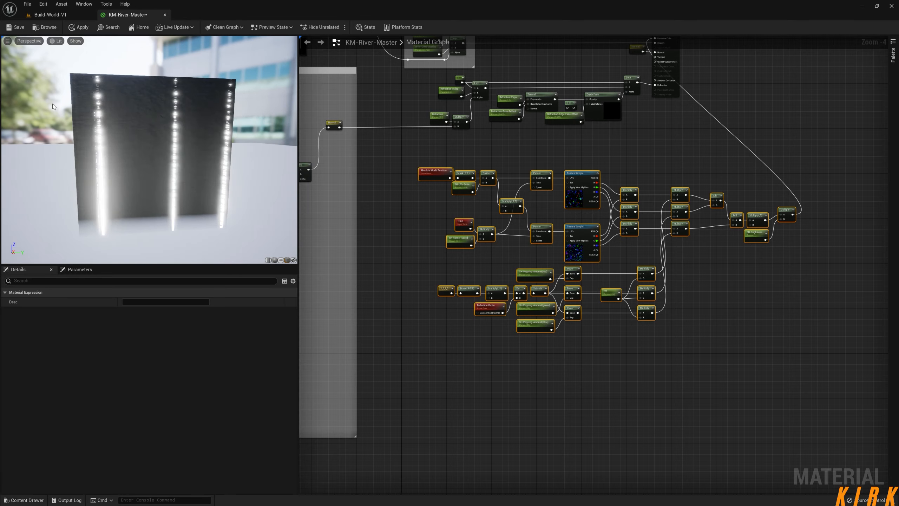
Create a material function in the River content folder and name it KM-Spec-High.
left_click(28, 500)
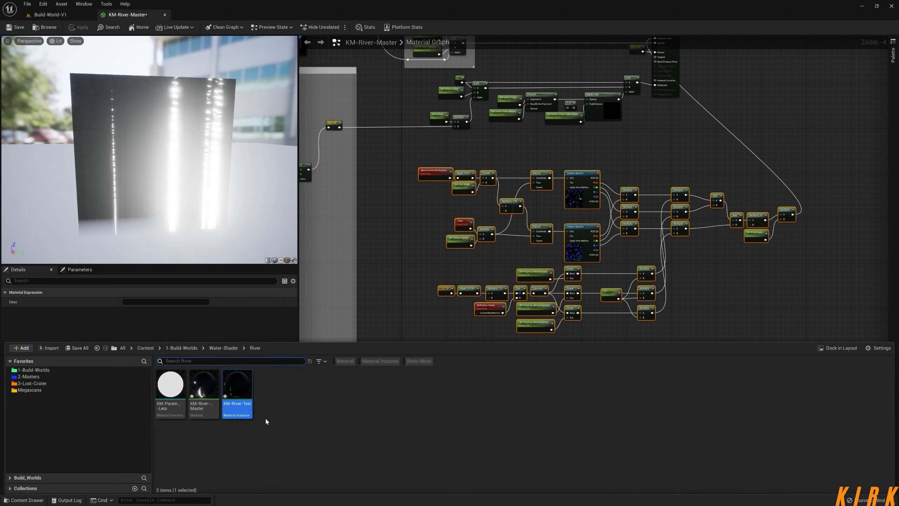
right_click(289, 398)
mouse_move(337, 326)
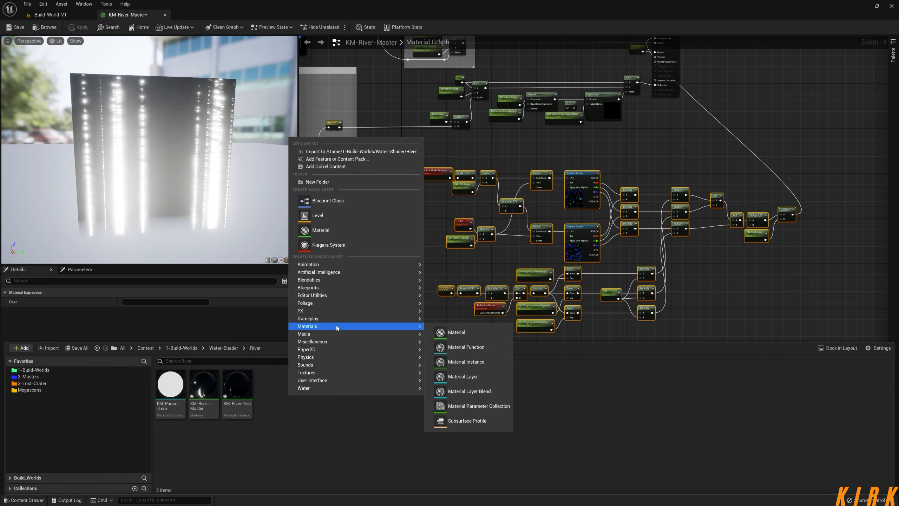
left_click(457, 346)
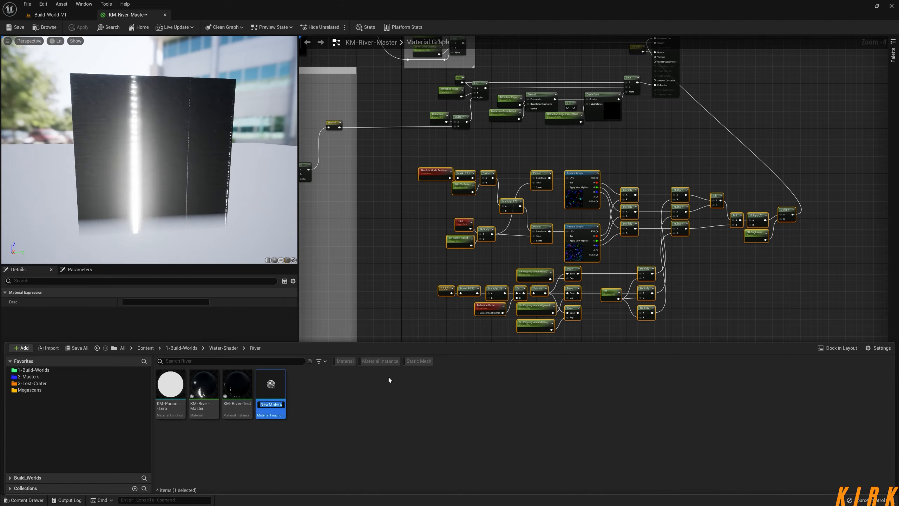
type("KM")
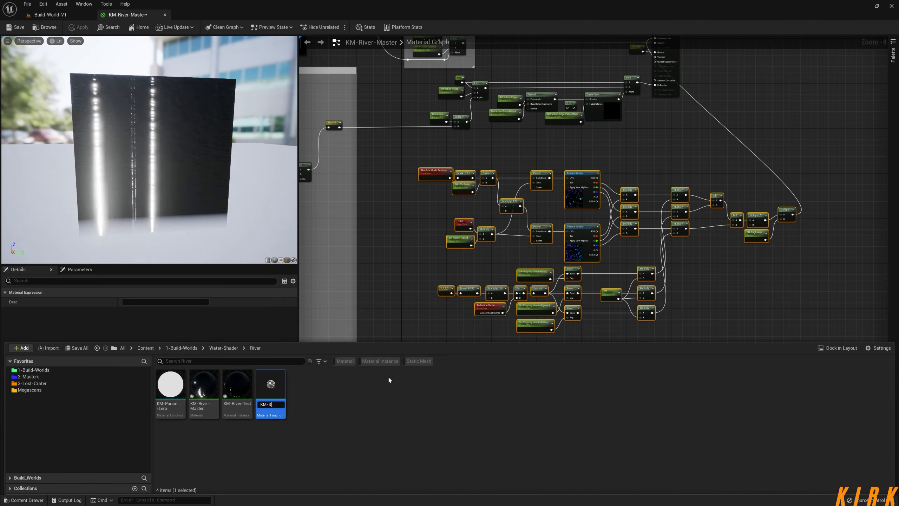
type("-Spec-High")
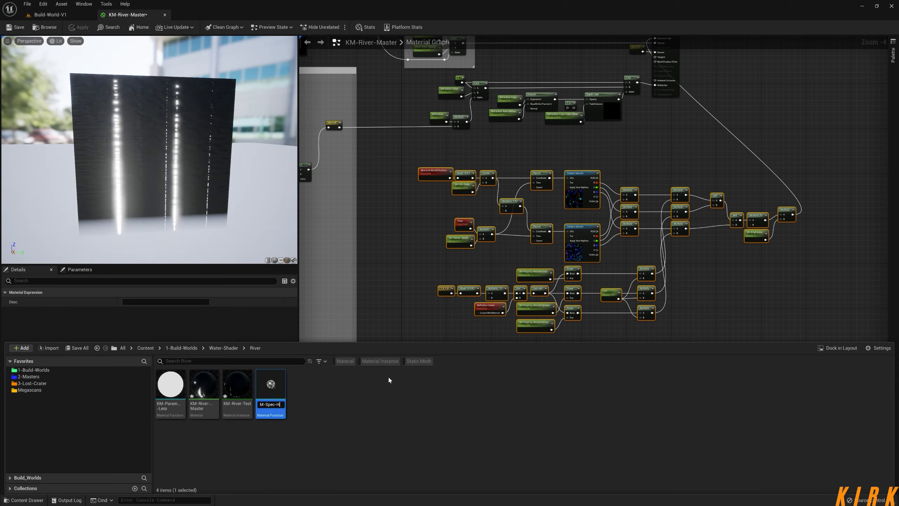